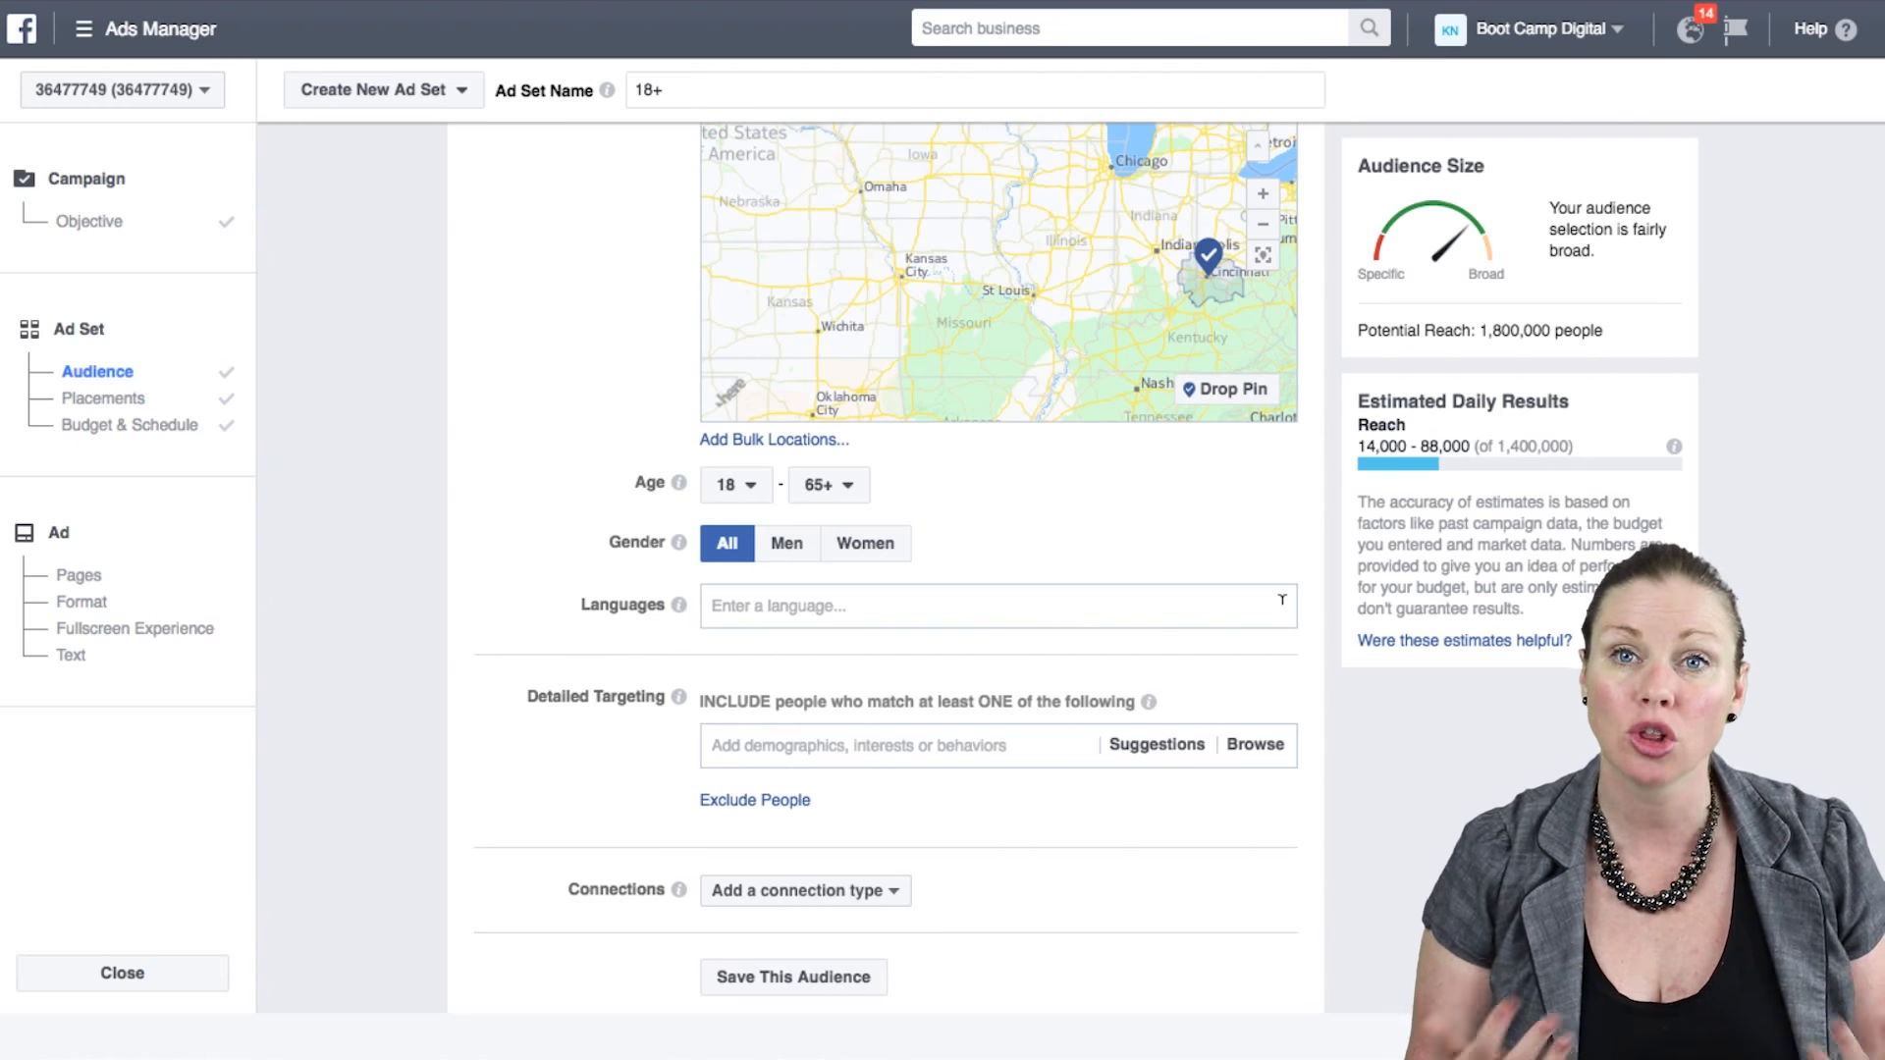
# - Add the Social media job title to the detailed targeting of the audience
pyautogui.scroll(-1, 982, 689)
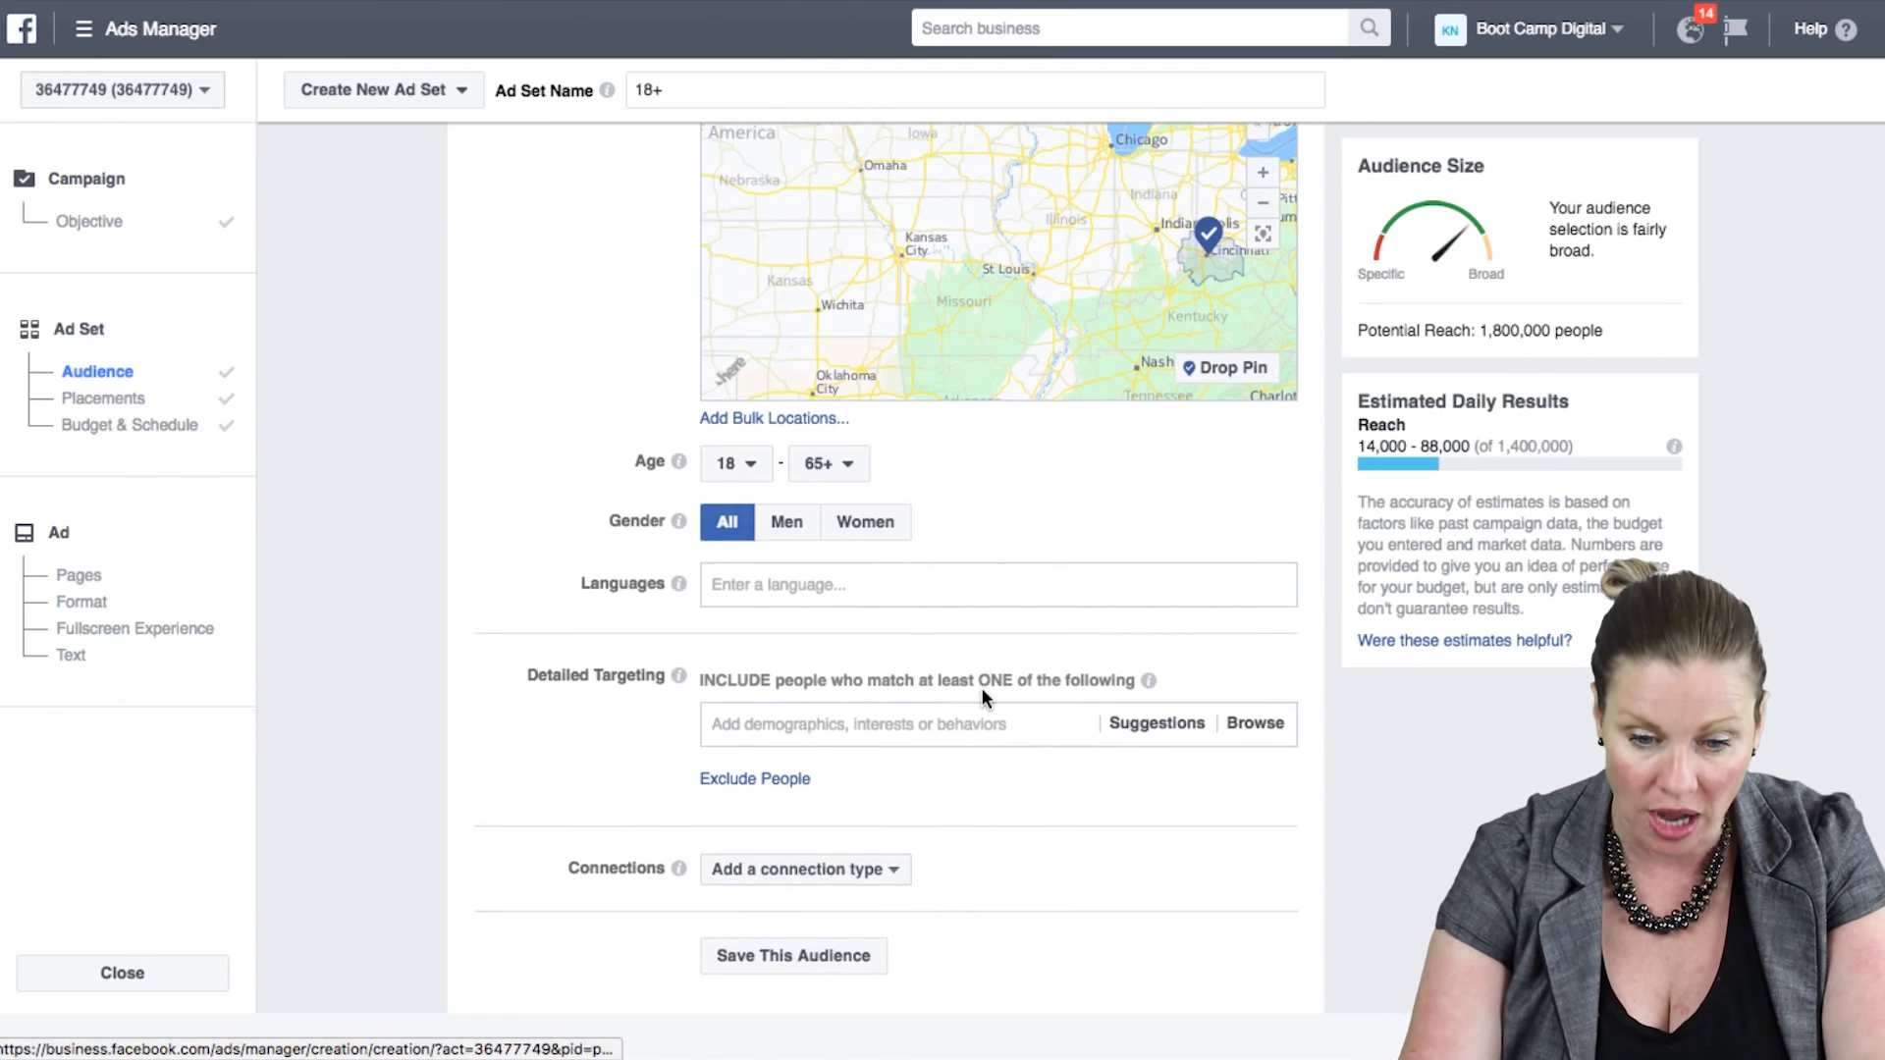
pyautogui.click(897, 657)
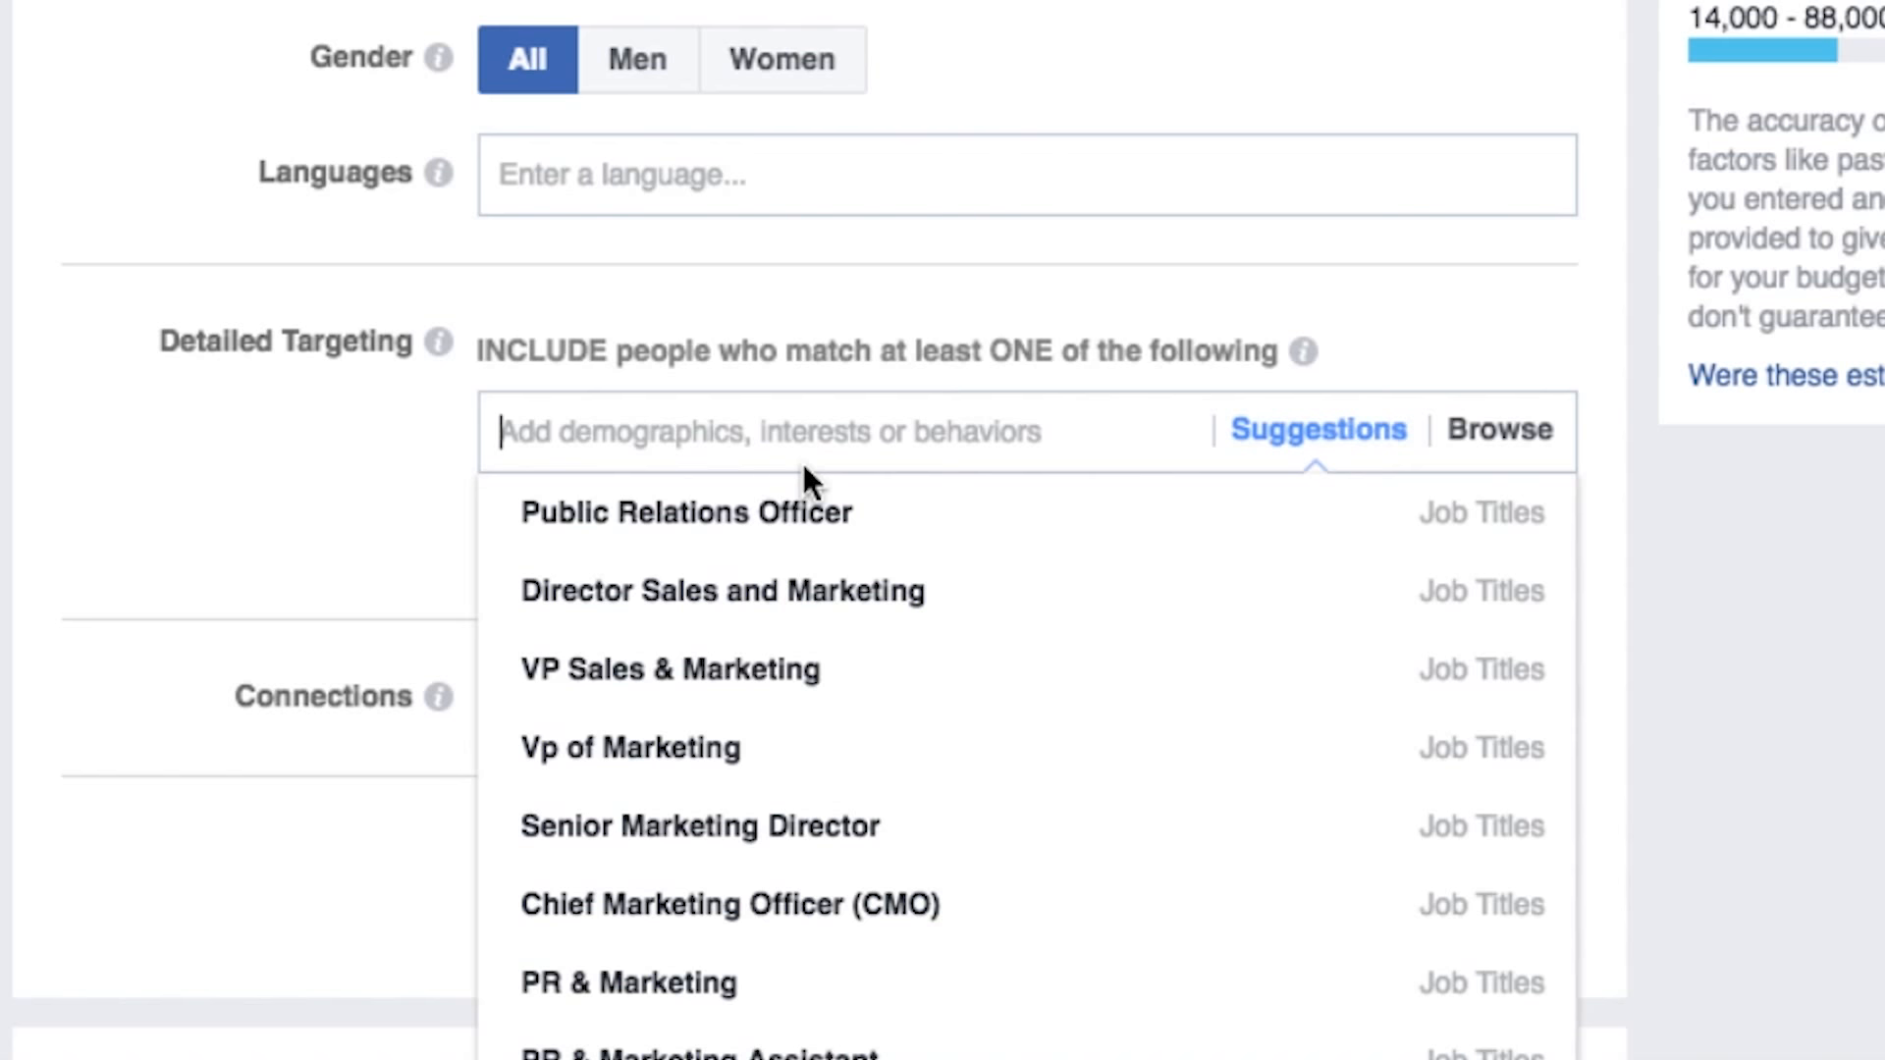
pyautogui.write('social media')
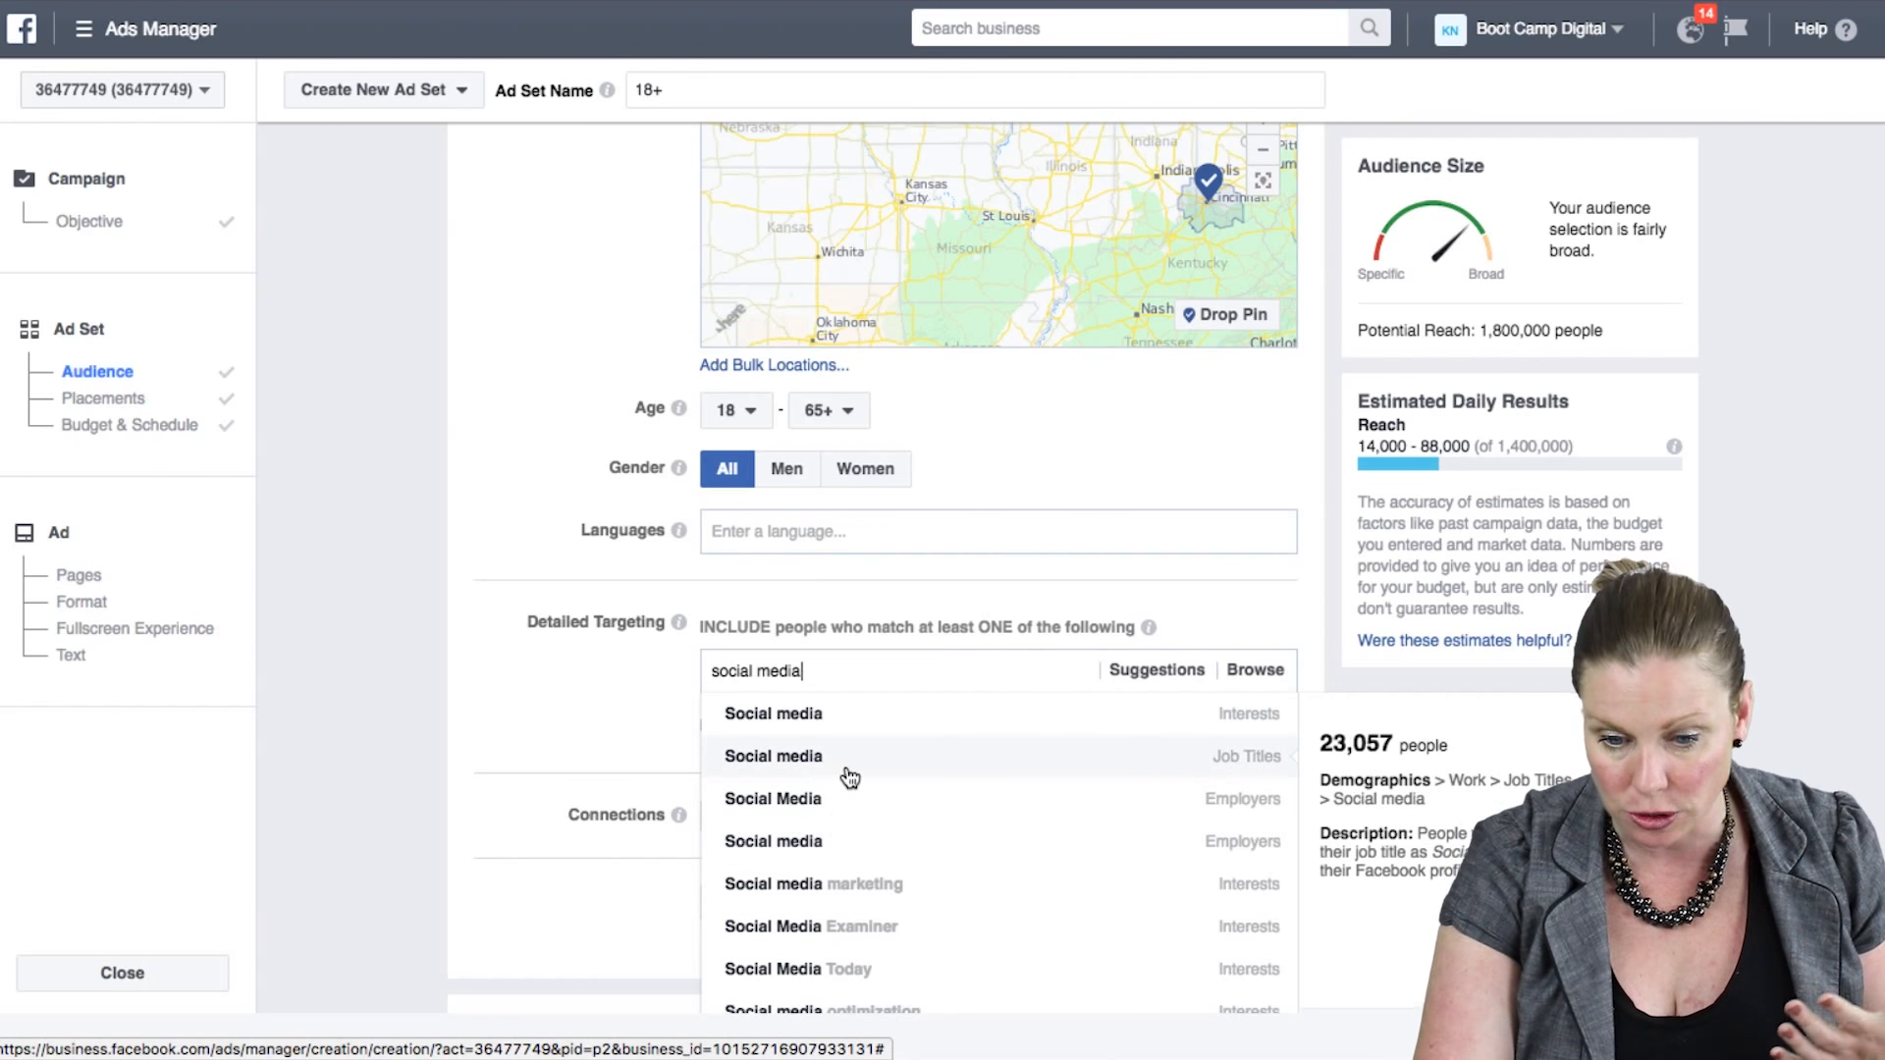
pyautogui.click(850, 777)
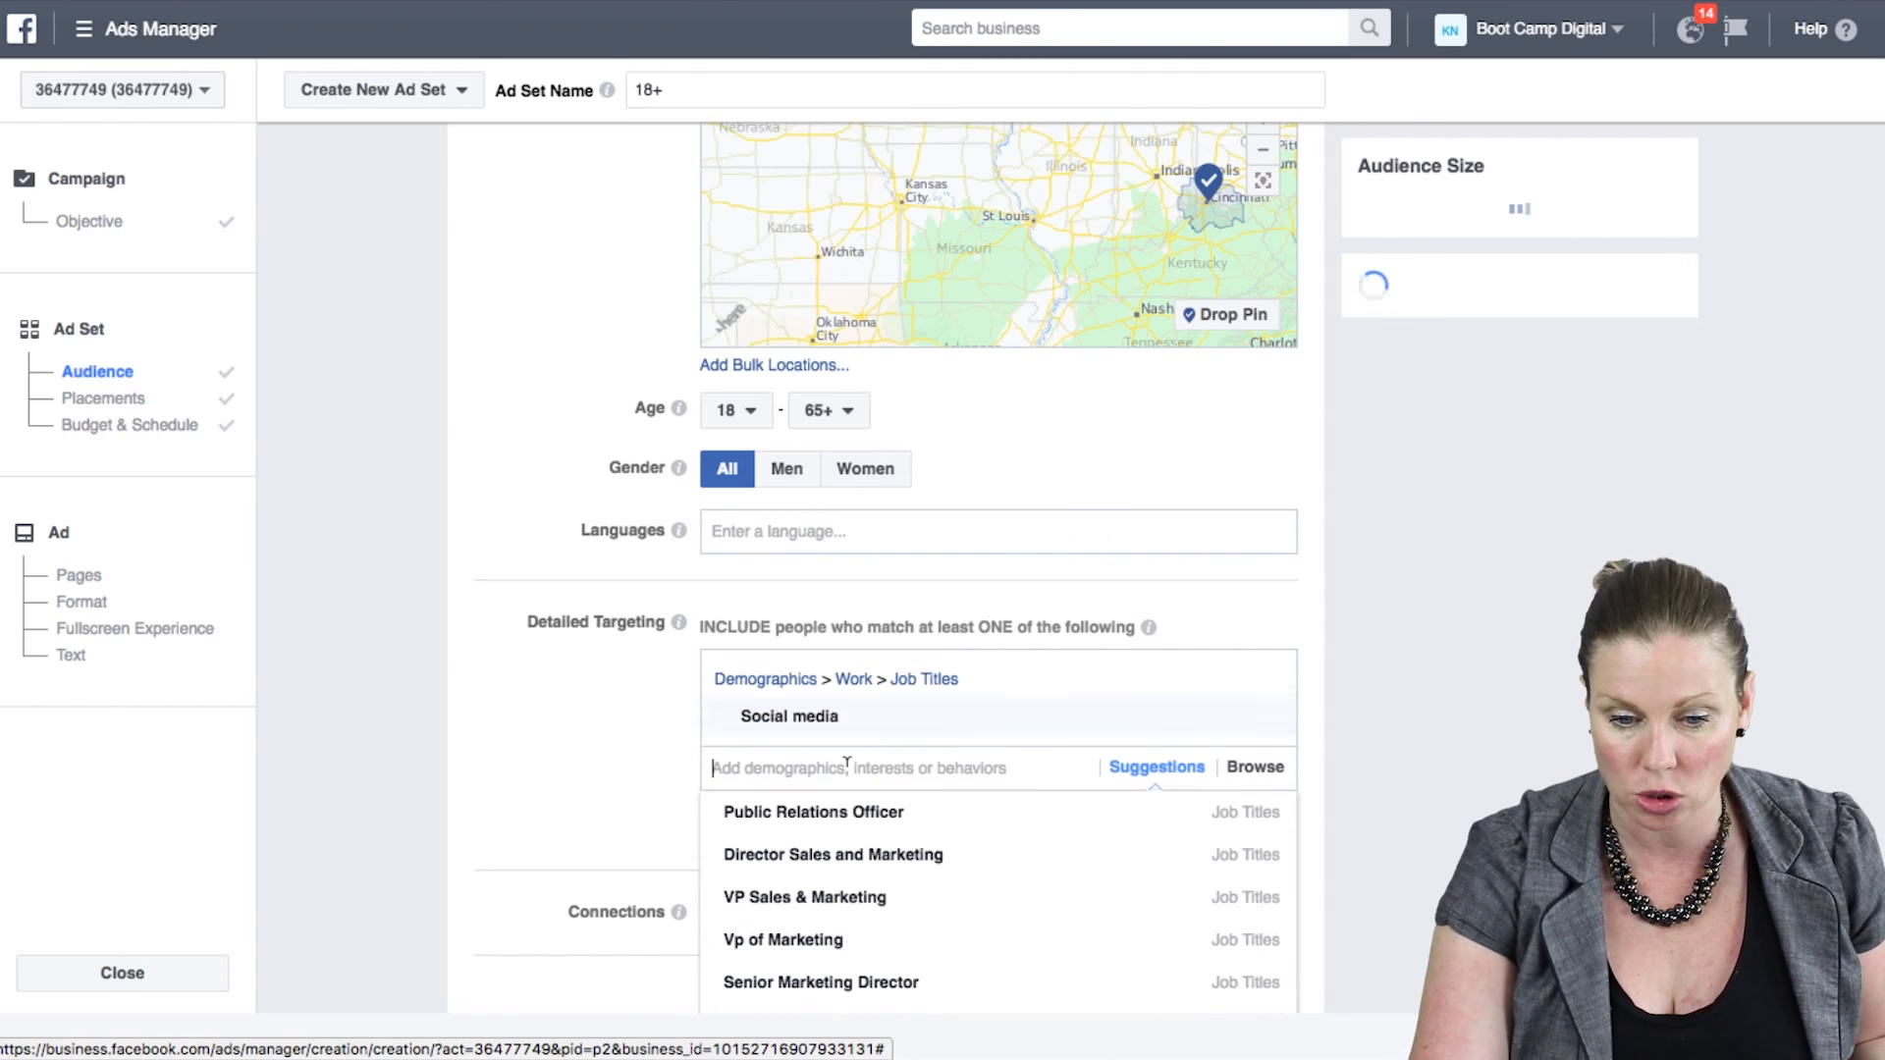
# - Replace the Cincinnati DMA location with the country United States and dismiss the tip about targeting cities
pyautogui.scroll(5, 1441, 479)
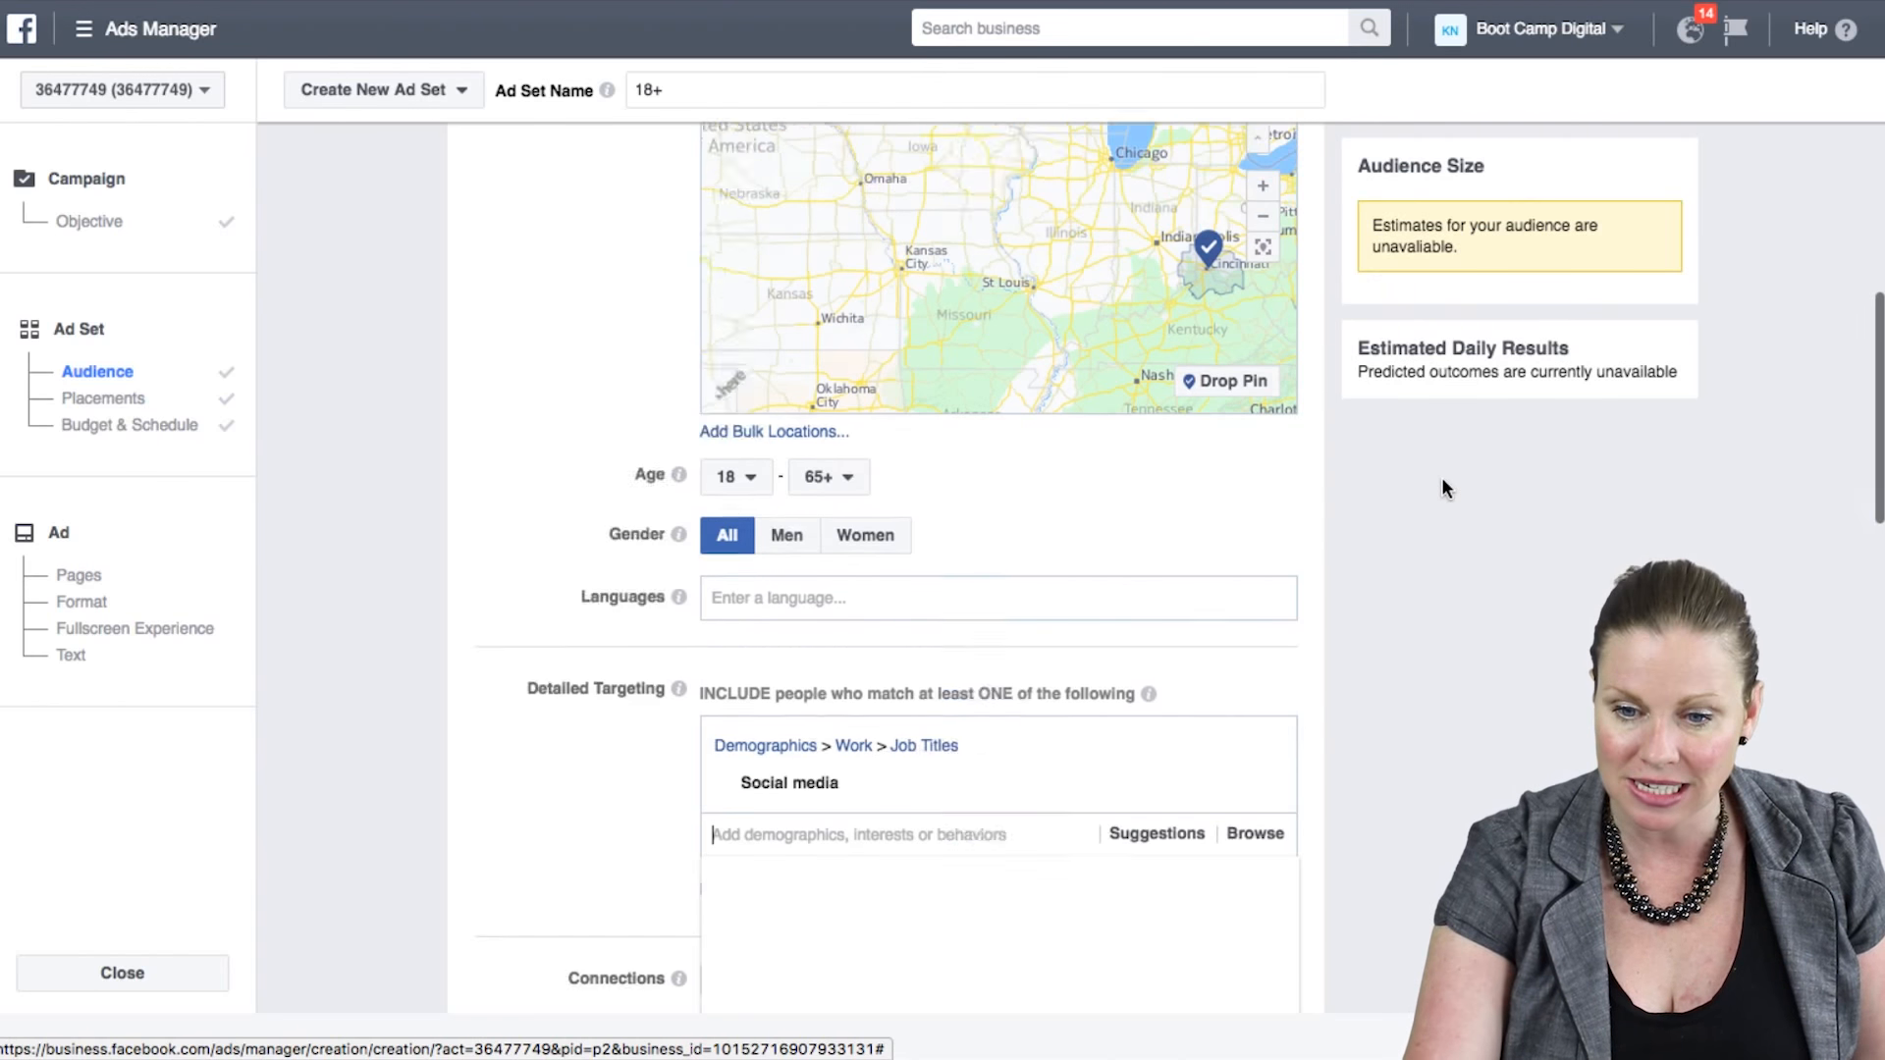
pyautogui.scroll(-1, 1441, 478)
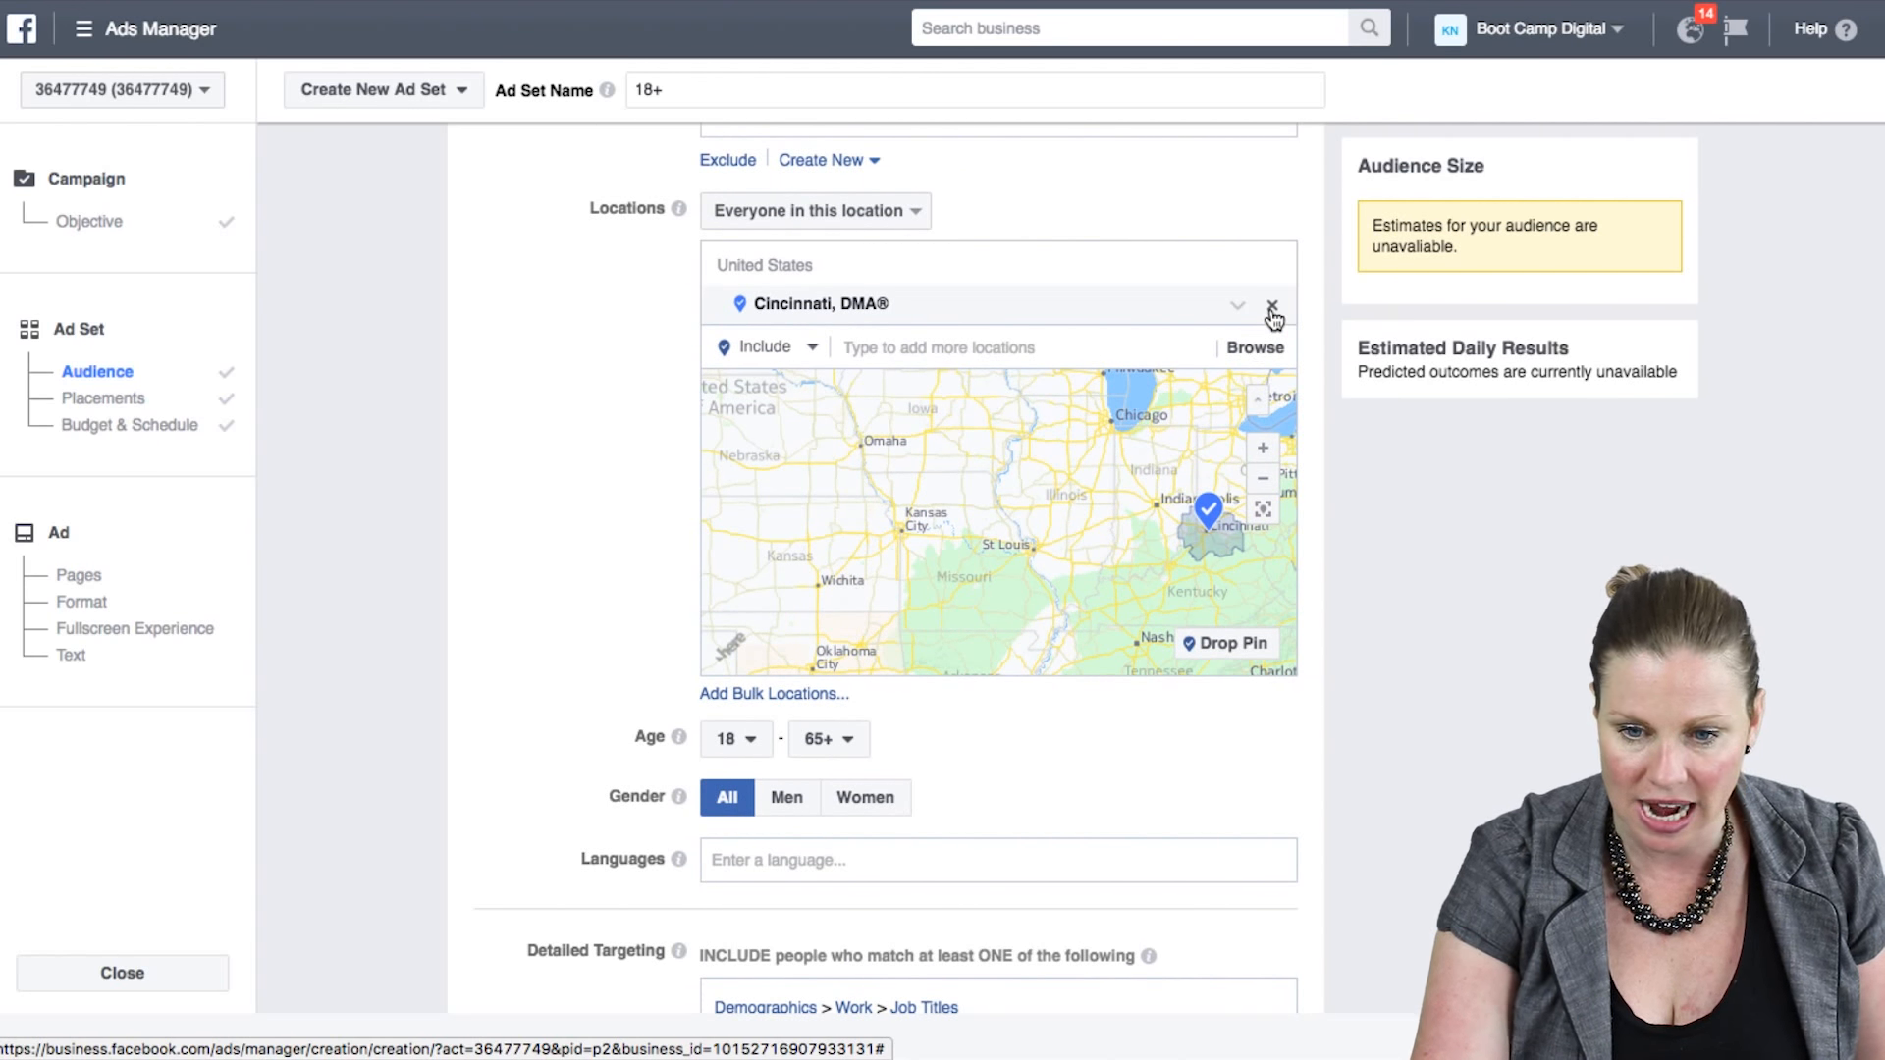
pyautogui.click(1271, 308)
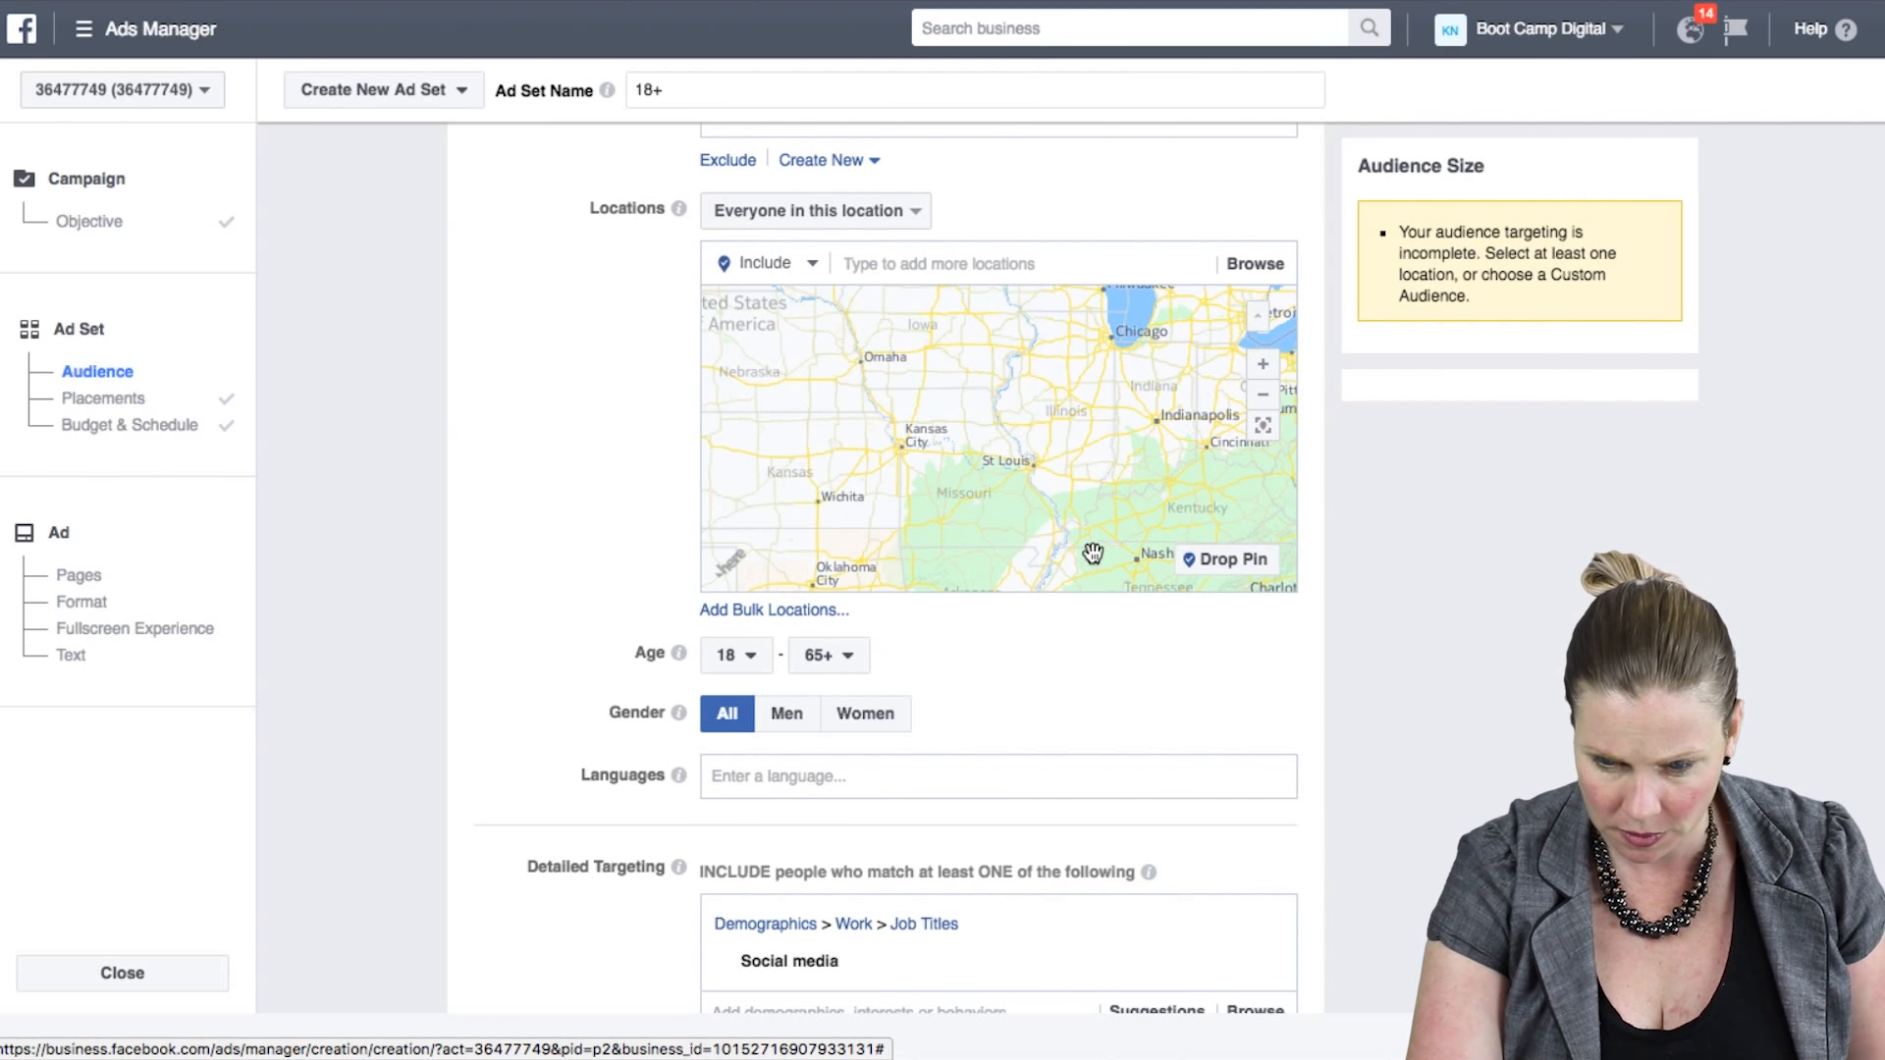
pyautogui.click(847, 263)
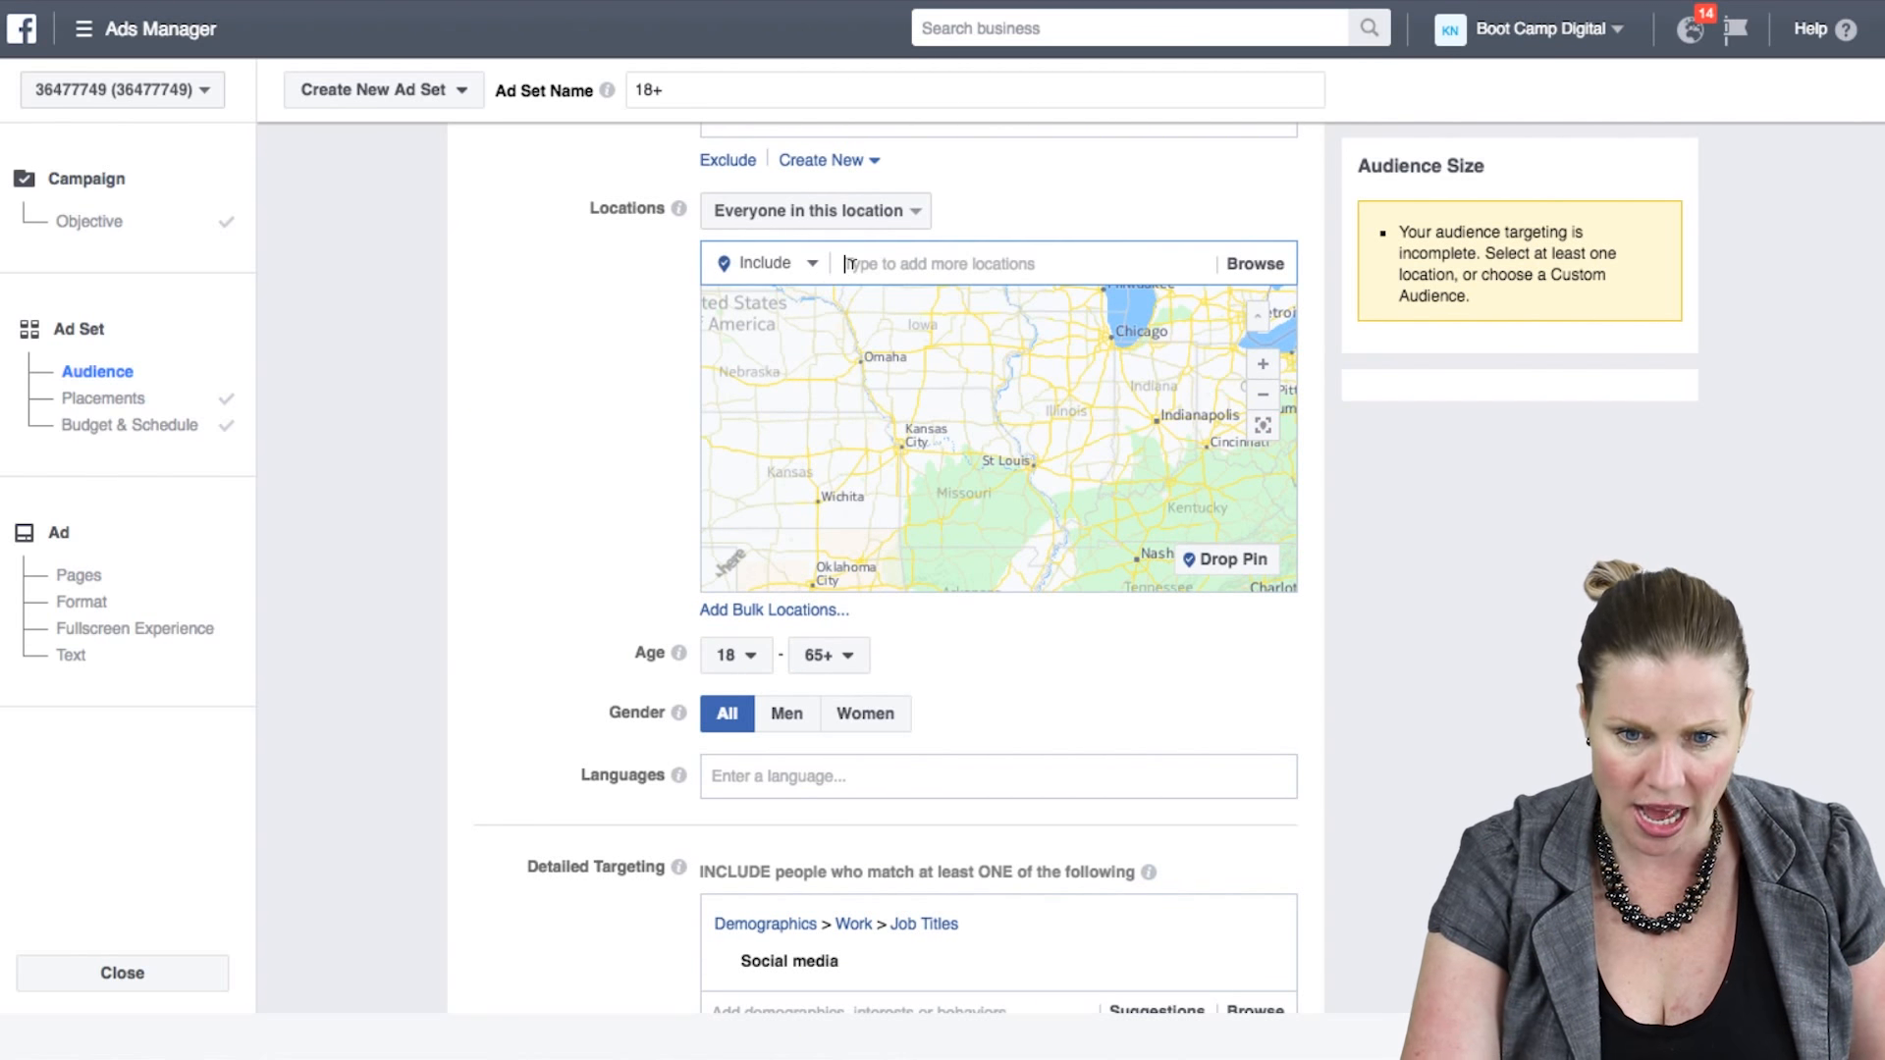
pyautogui.write('unit')
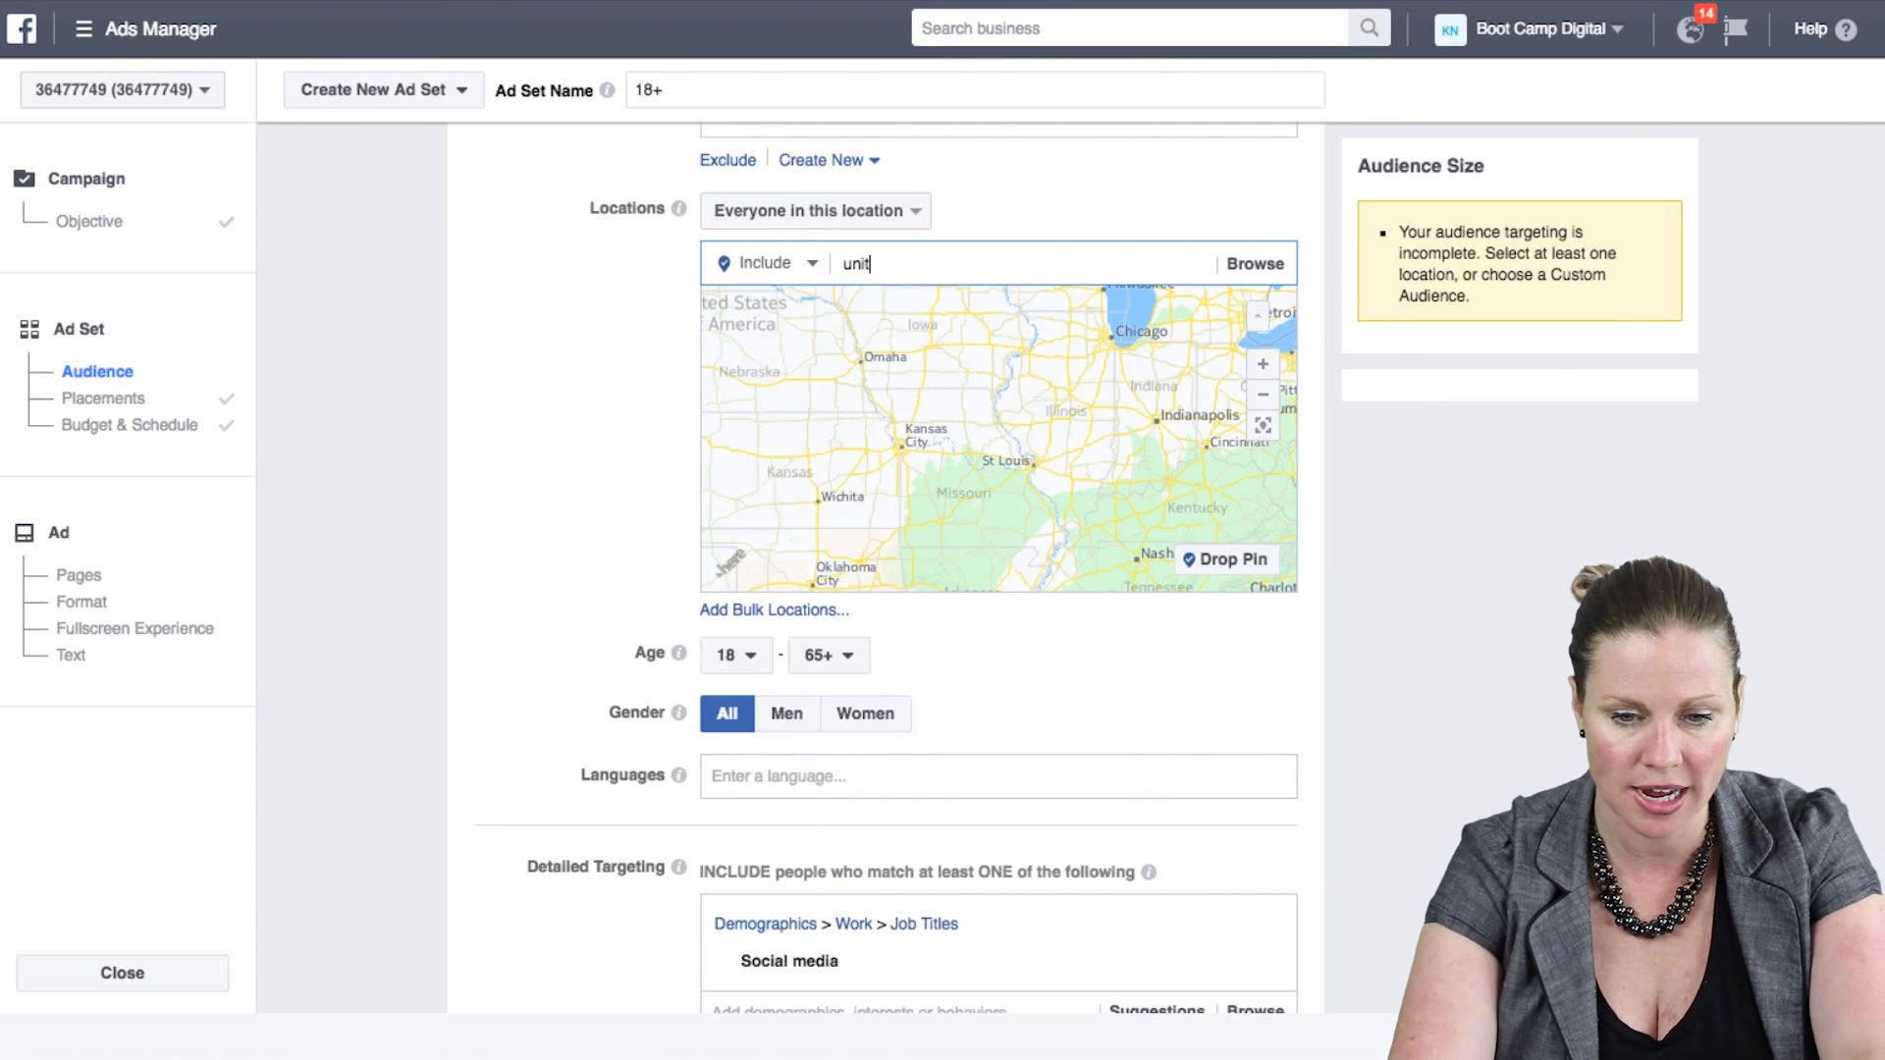
pyautogui.write('ed stage')
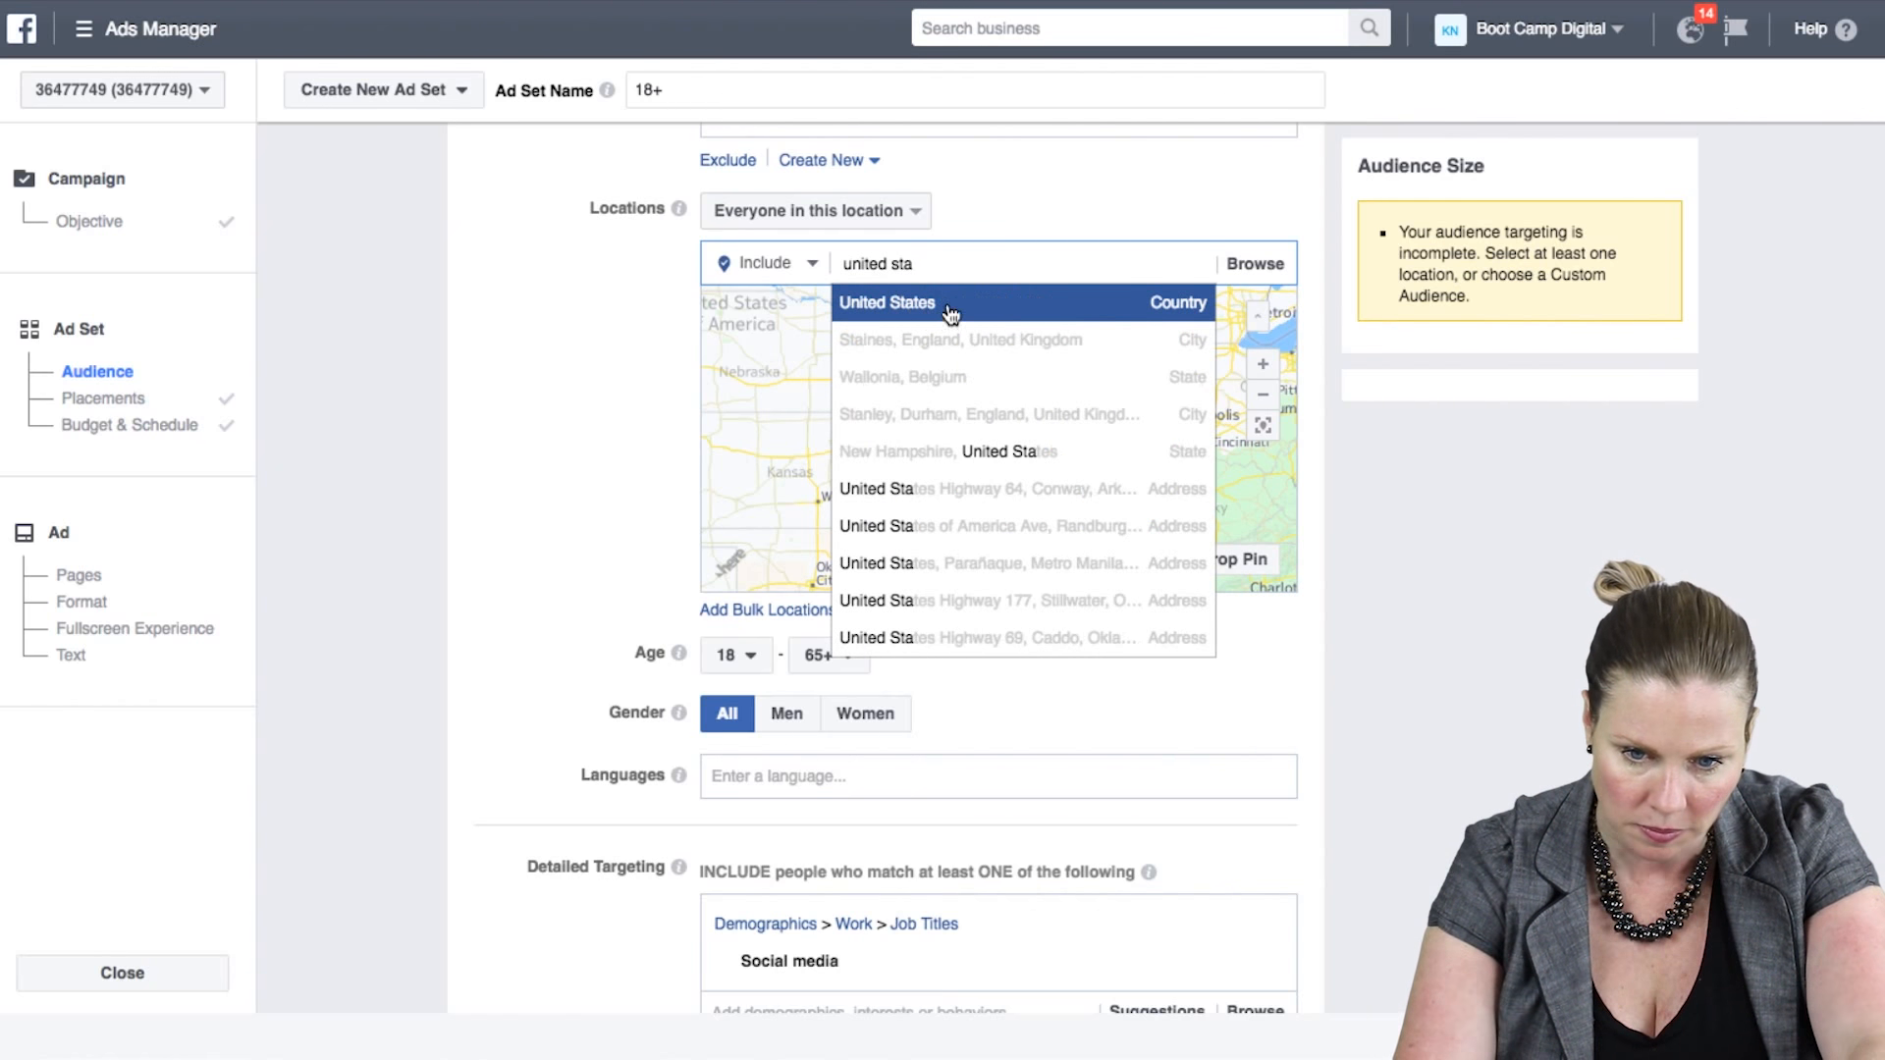
pyautogui.click(947, 312)
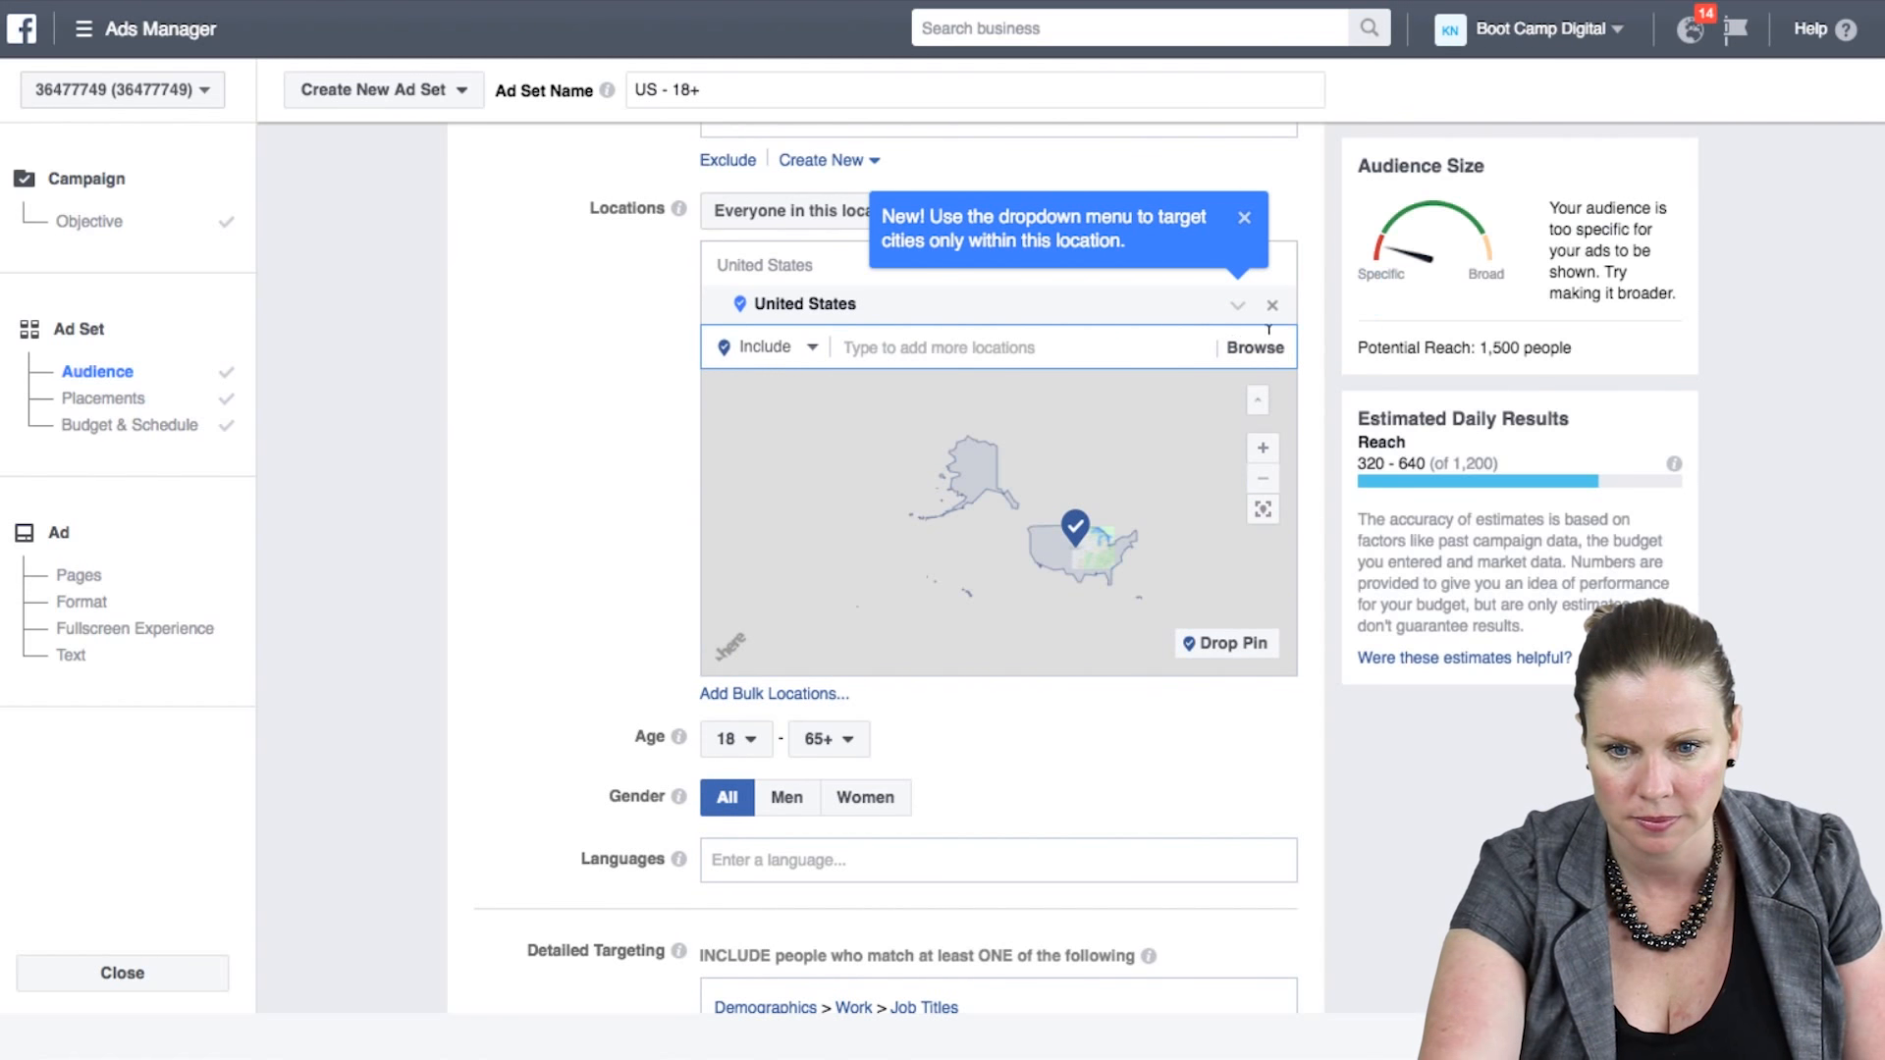
pyautogui.click(1245, 220)
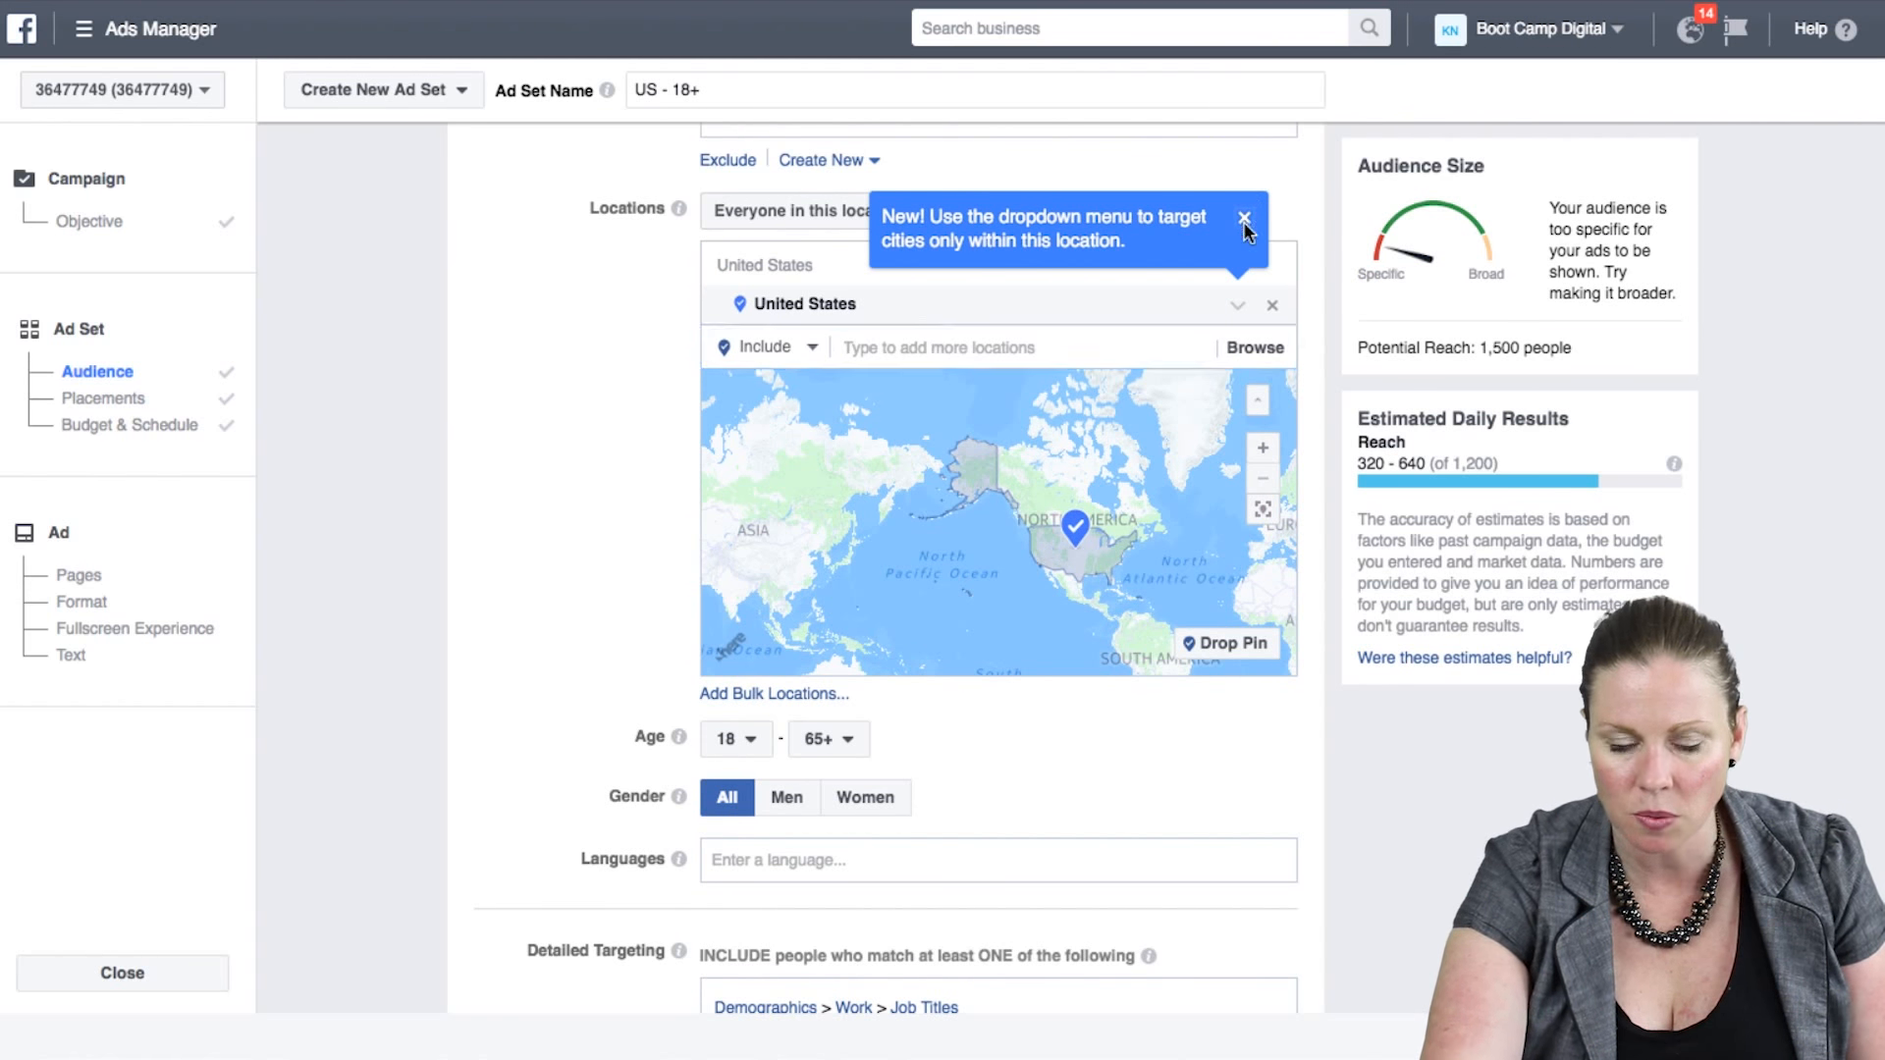
# - Replace the Social media job title in detailed targeting with the Social Media employer
pyautogui.scroll(-5, 911, 869)
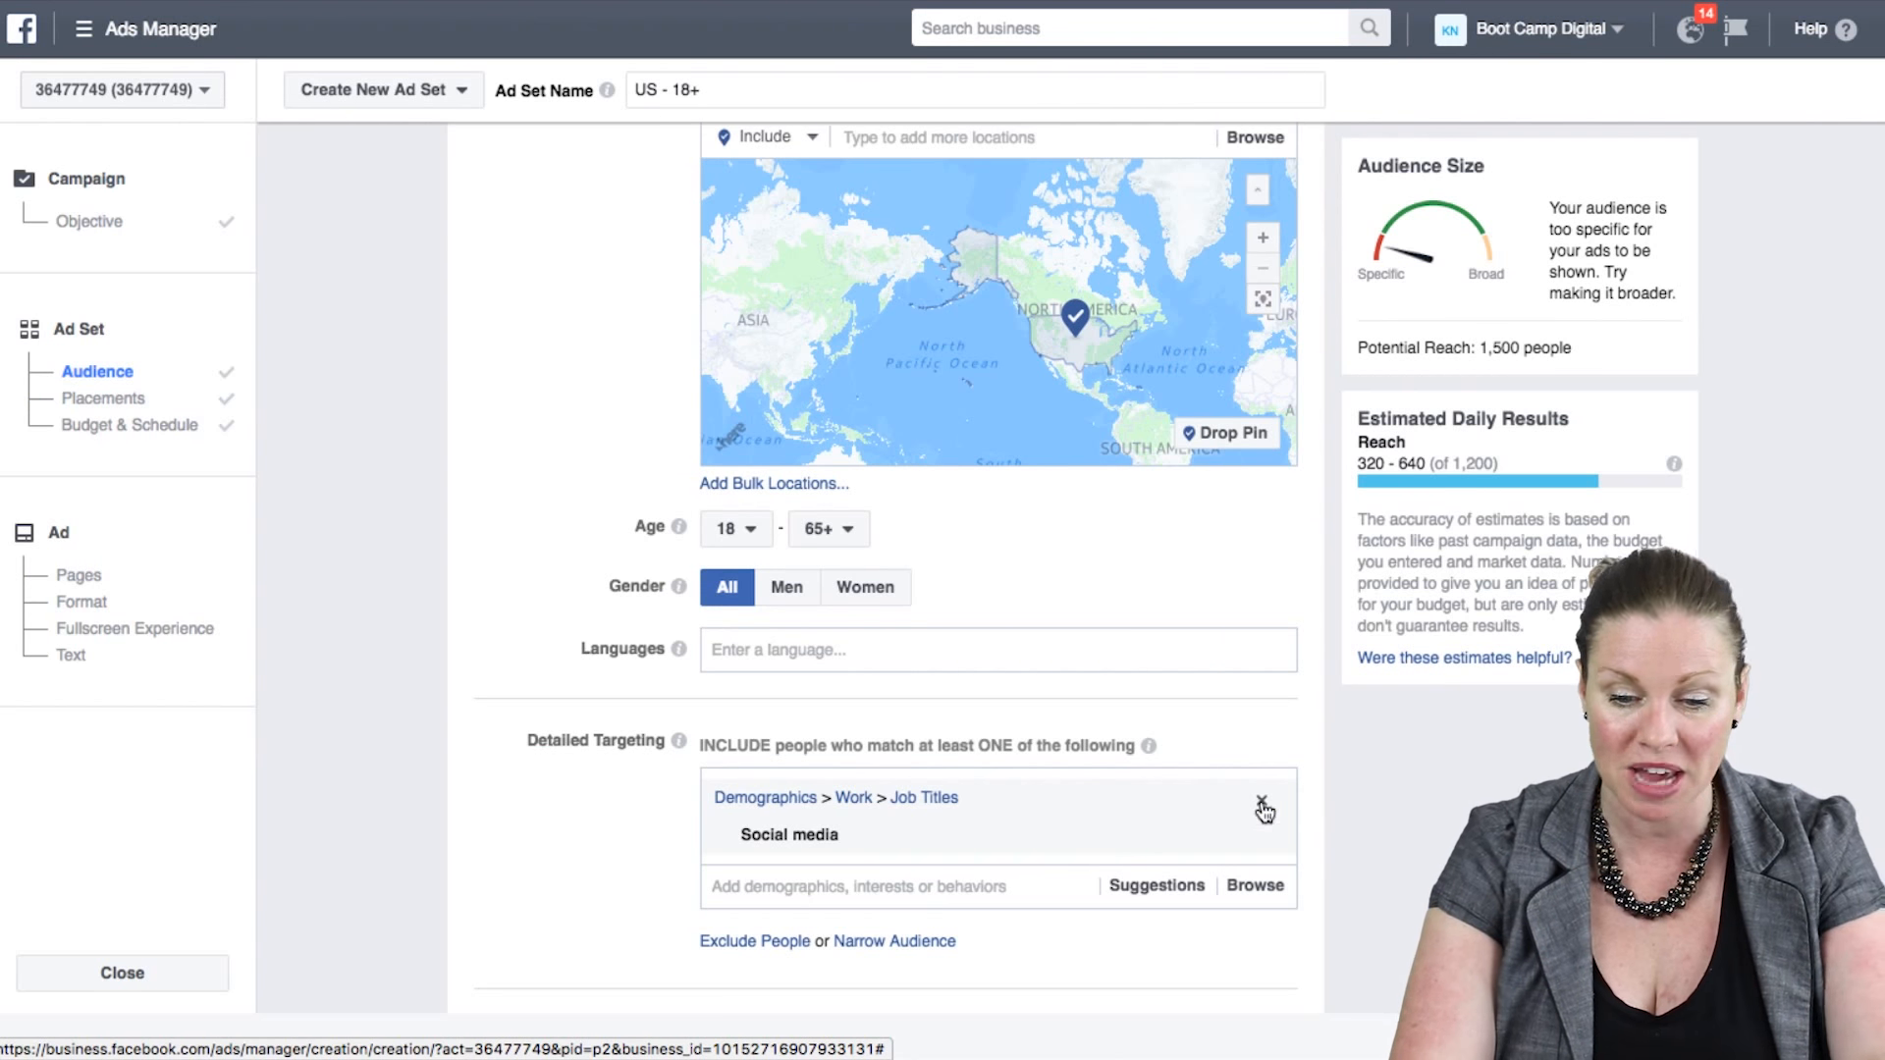
pyautogui.click(1258, 803)
pyautogui.click(845, 786)
pyautogui.write('soc')
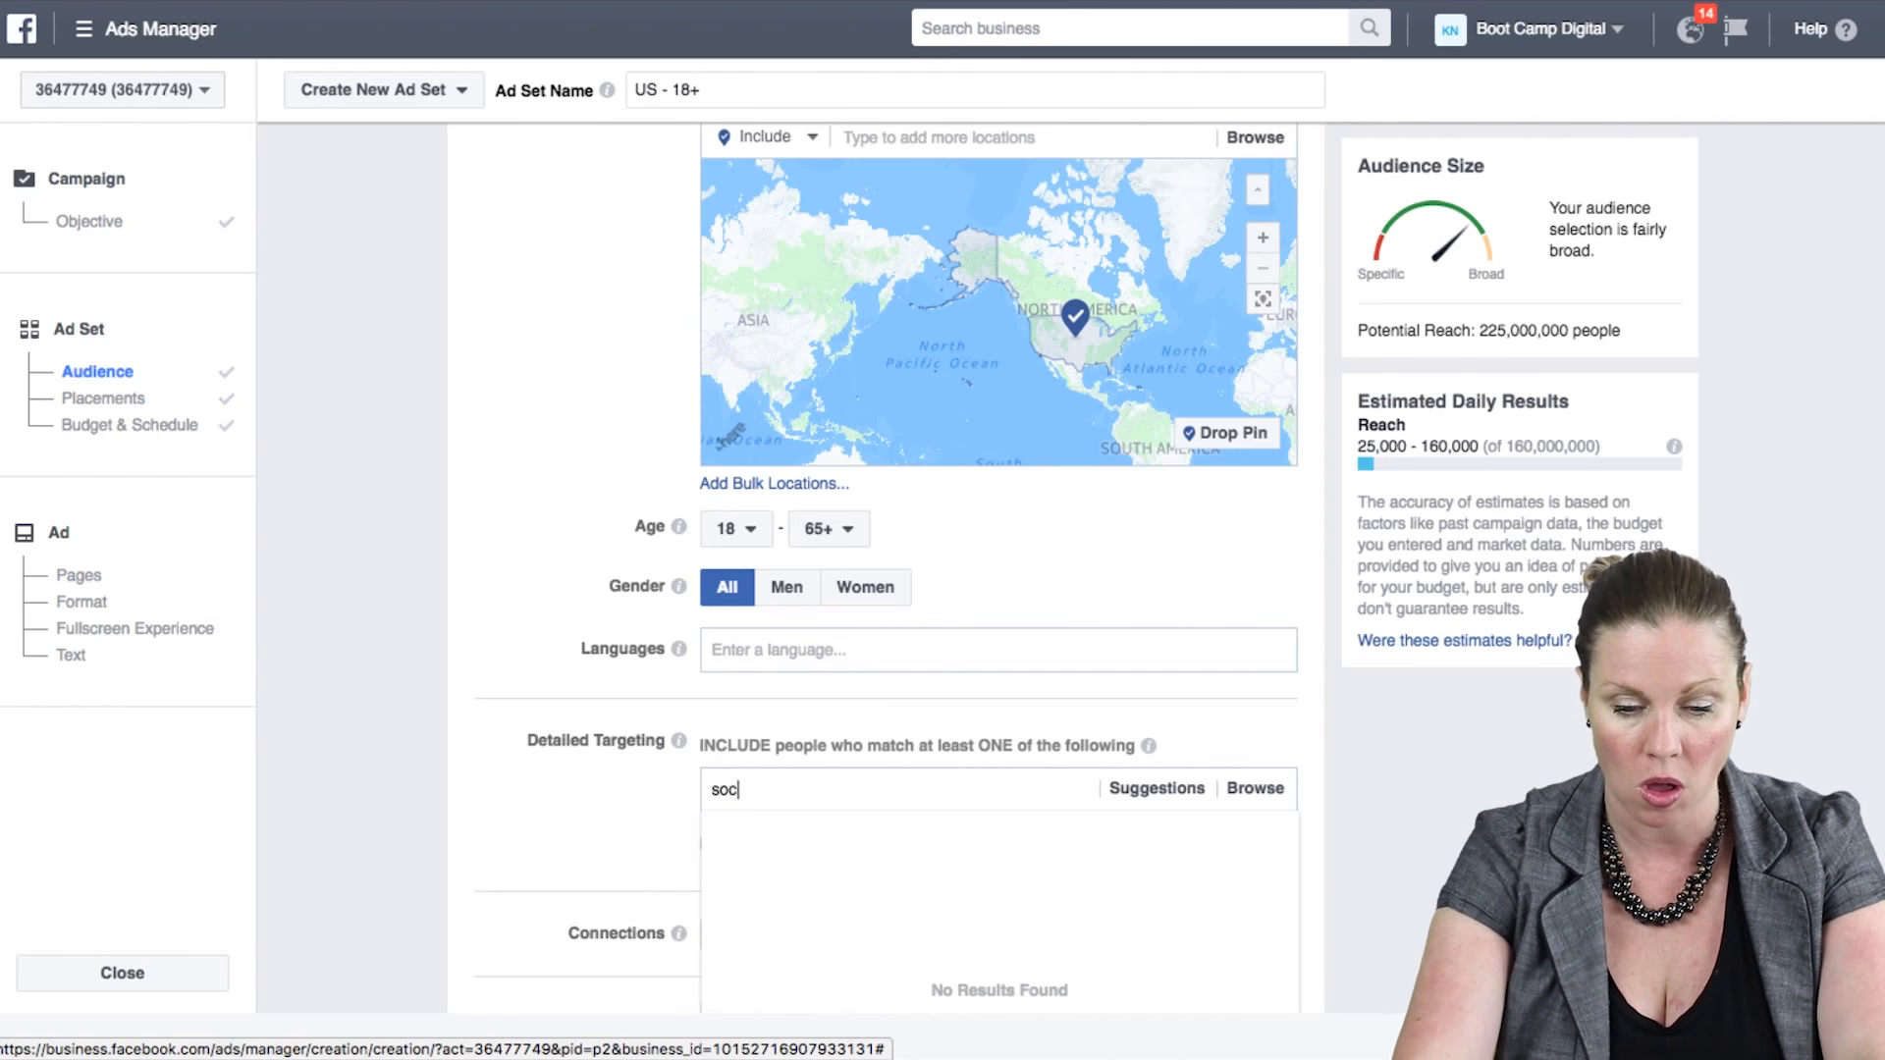
pyautogui.write('ial media')
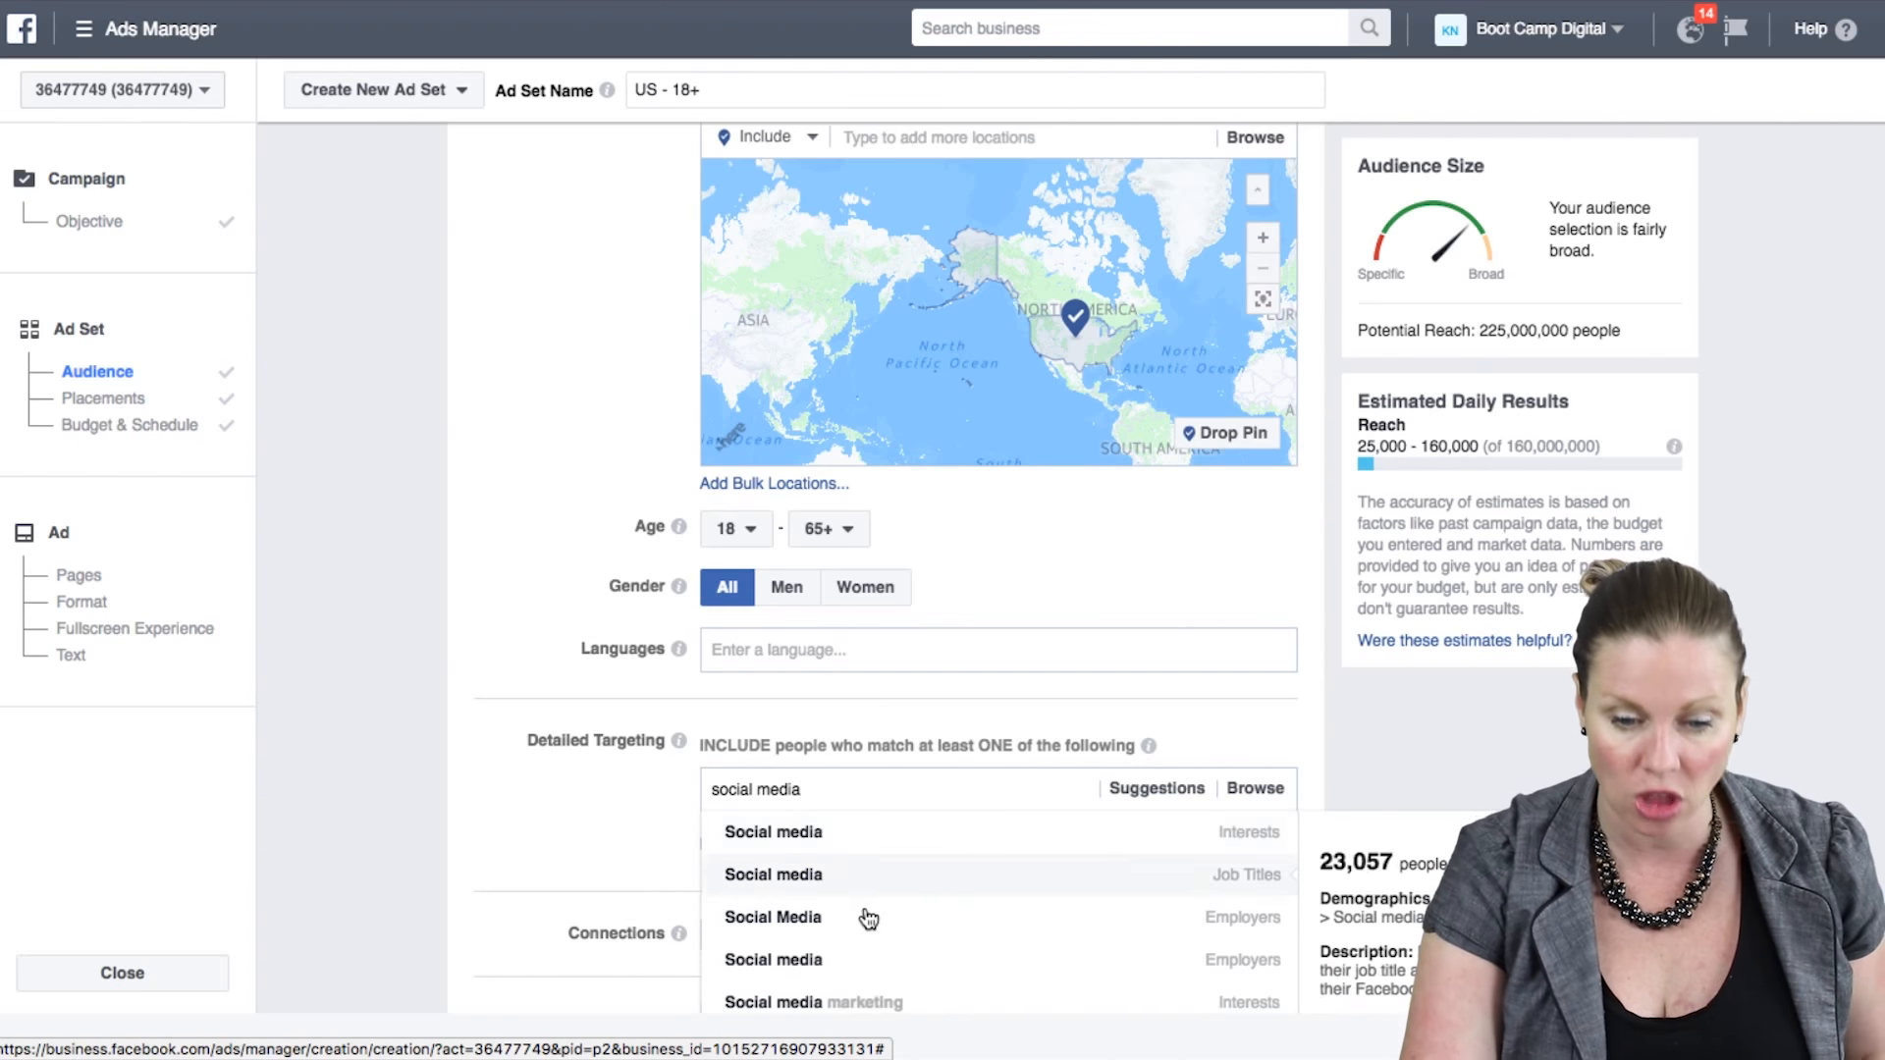
pyautogui.click(853, 932)
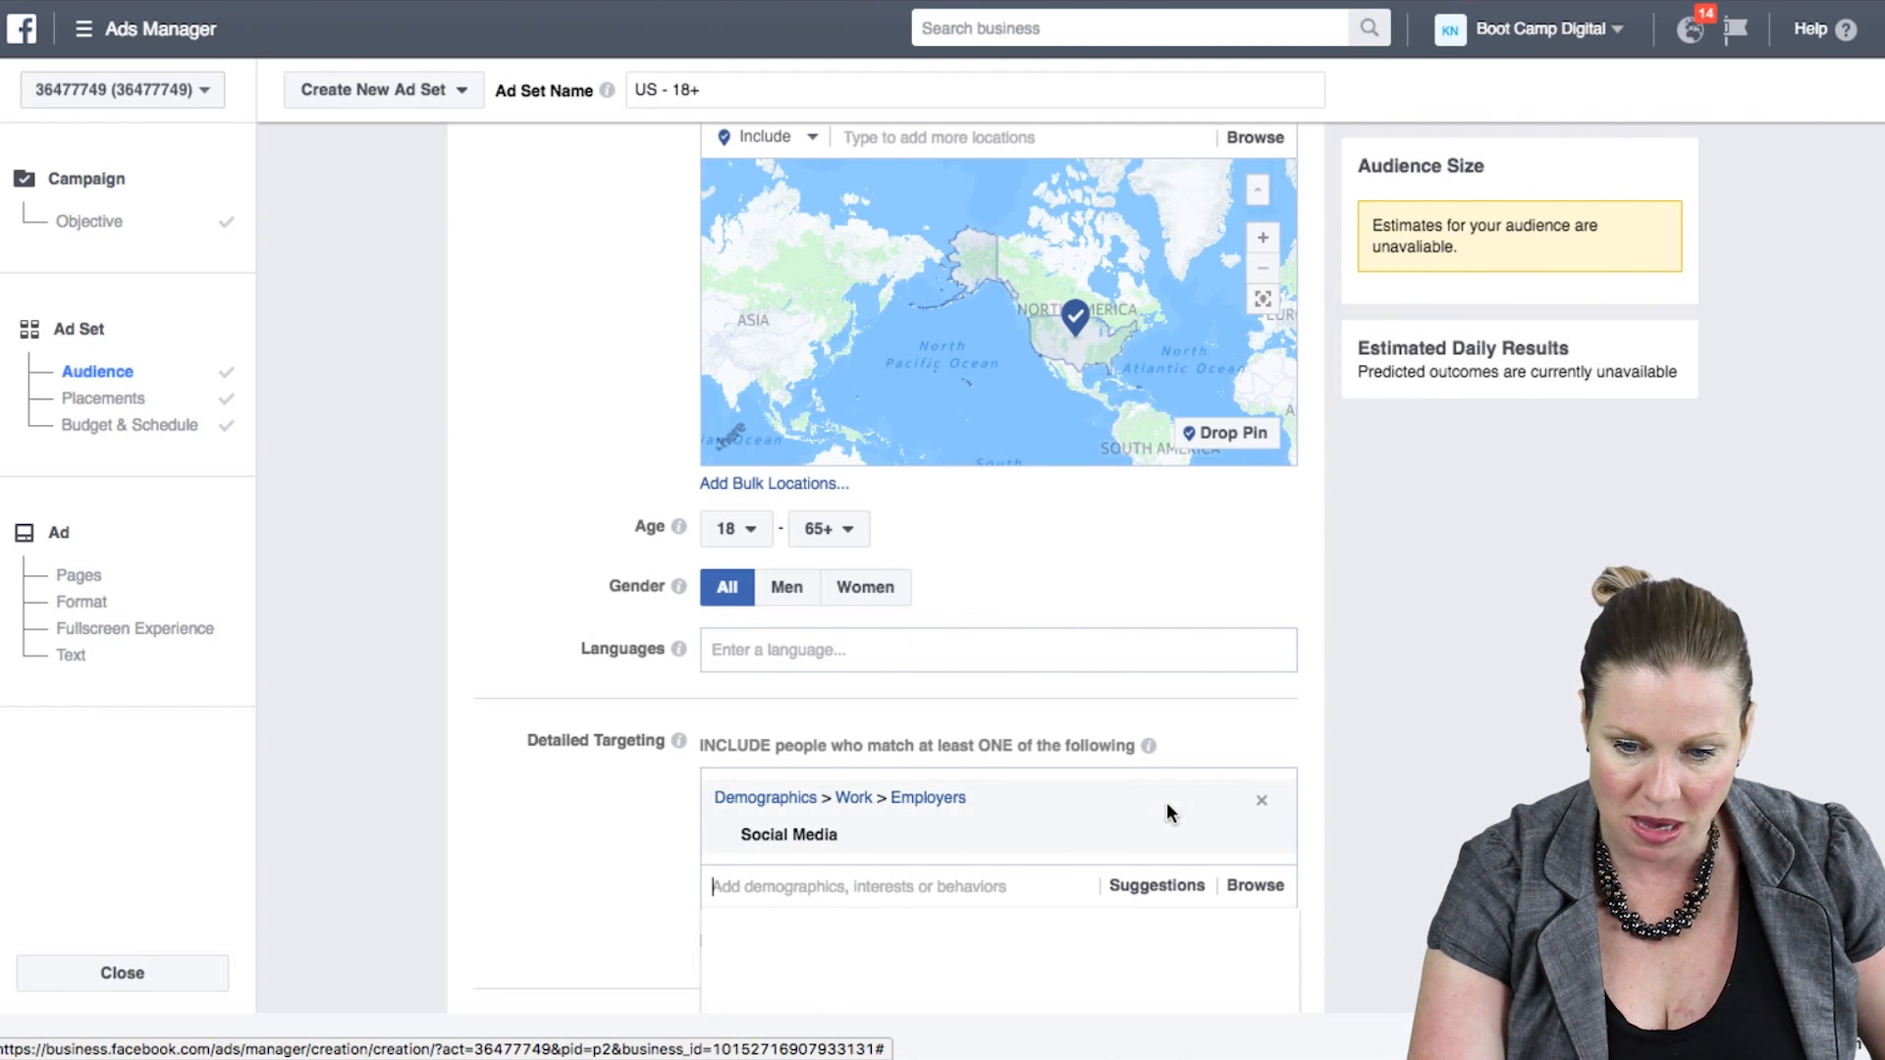
# - Replace the Social Media employer in detailed targeting with the Social media interest
pyautogui.click(1262, 800)
pyautogui.click(934, 805)
pyautogui.write('soci')
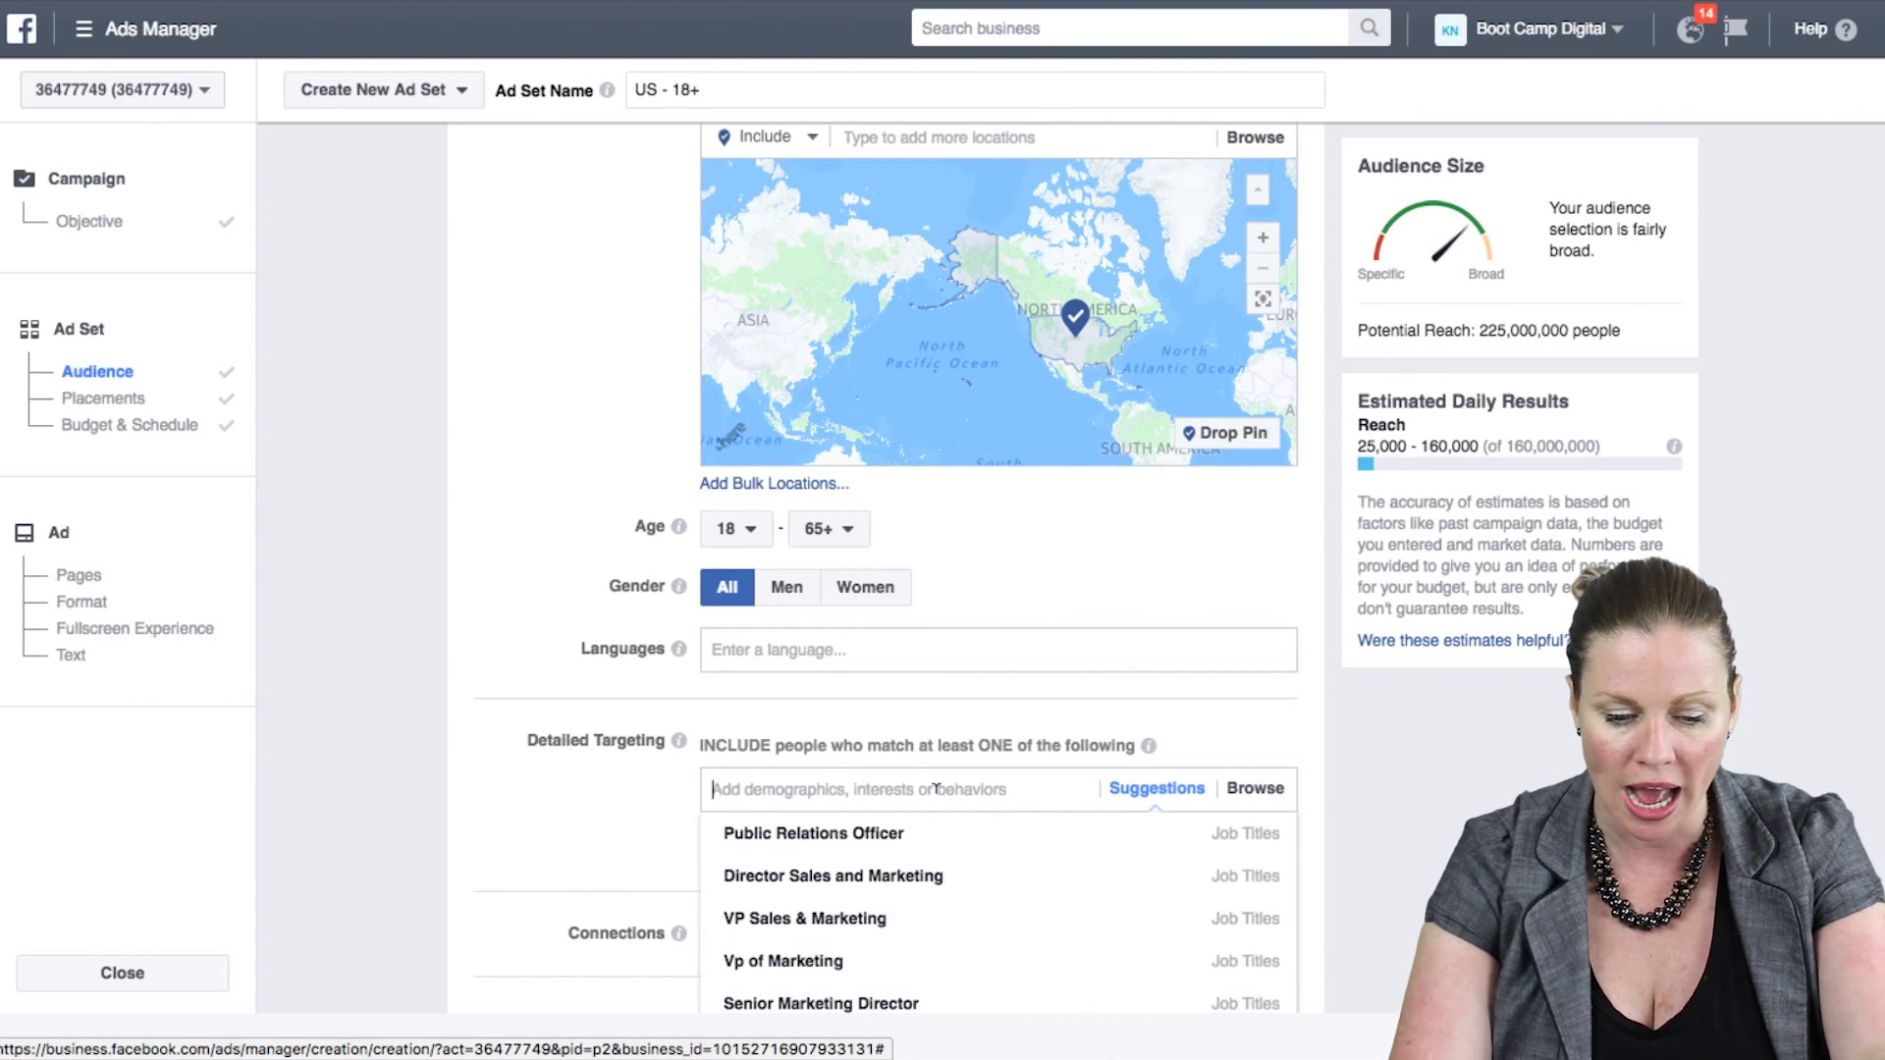
pyautogui.write('al media')
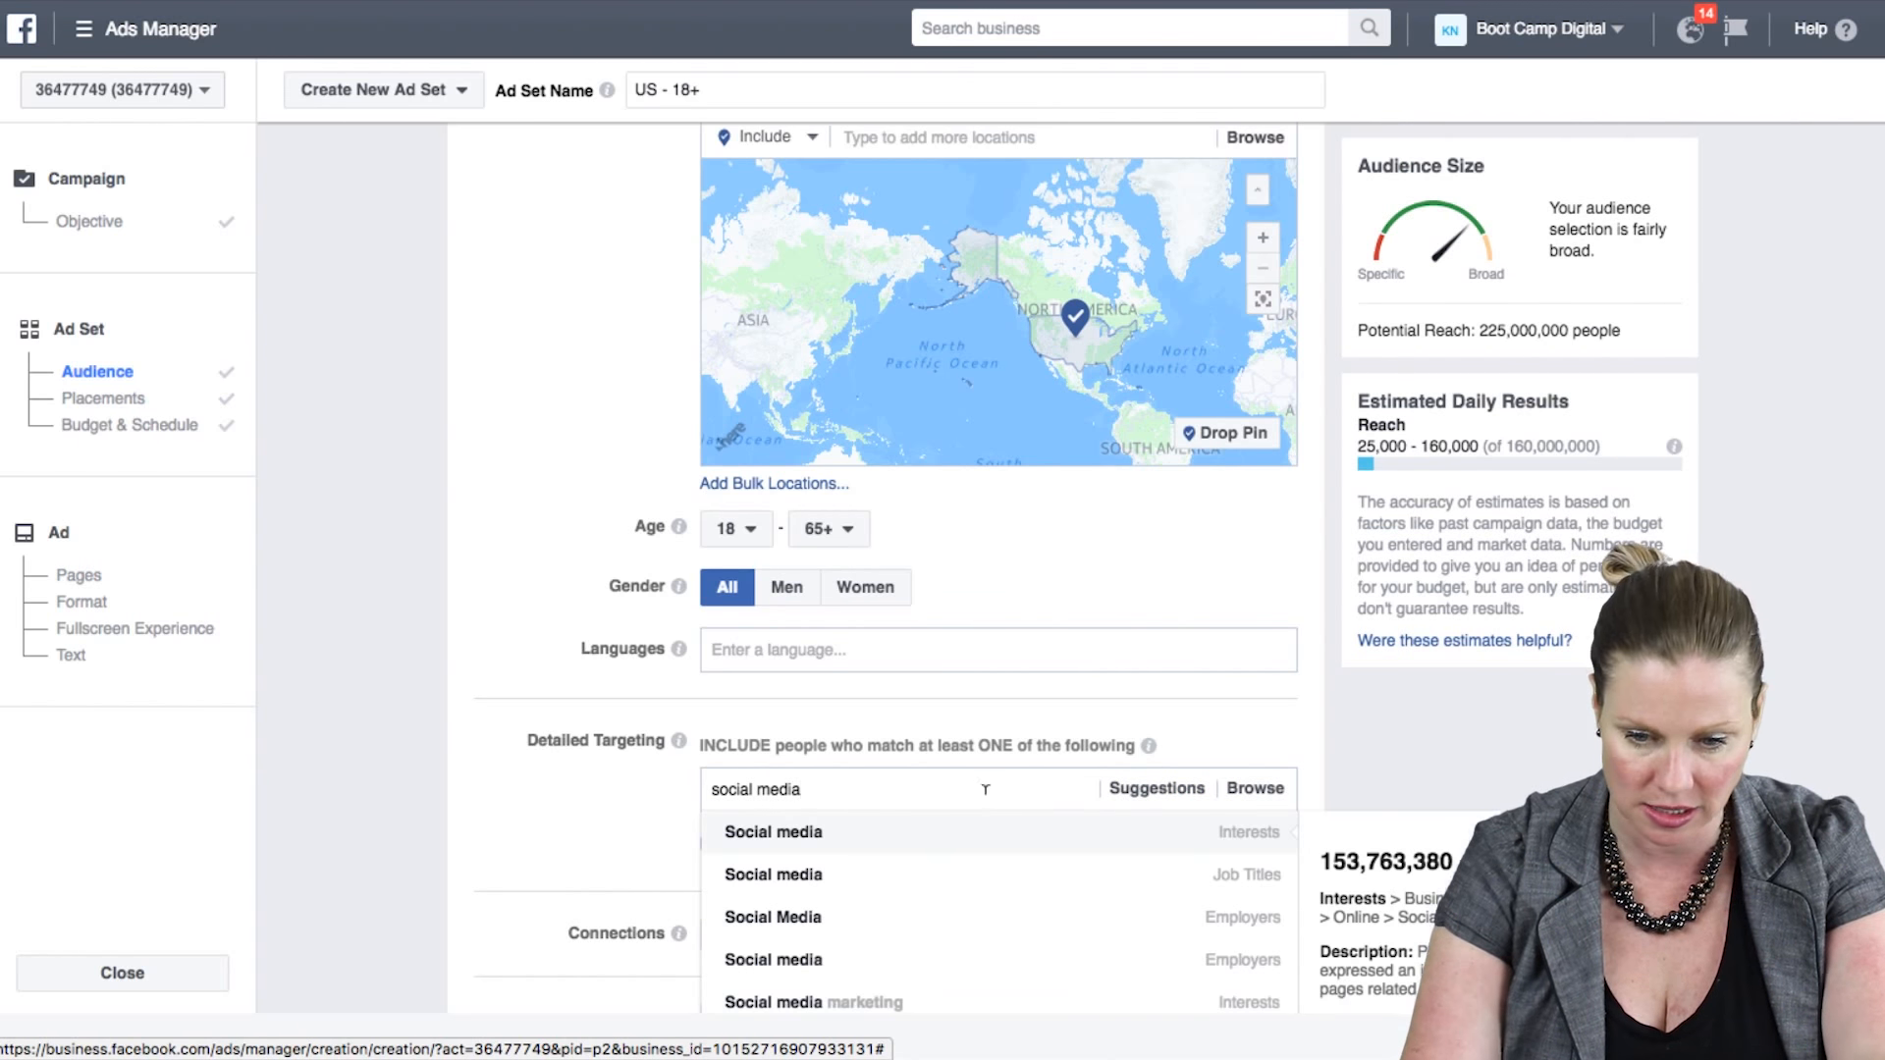
pyautogui.click(1244, 846)
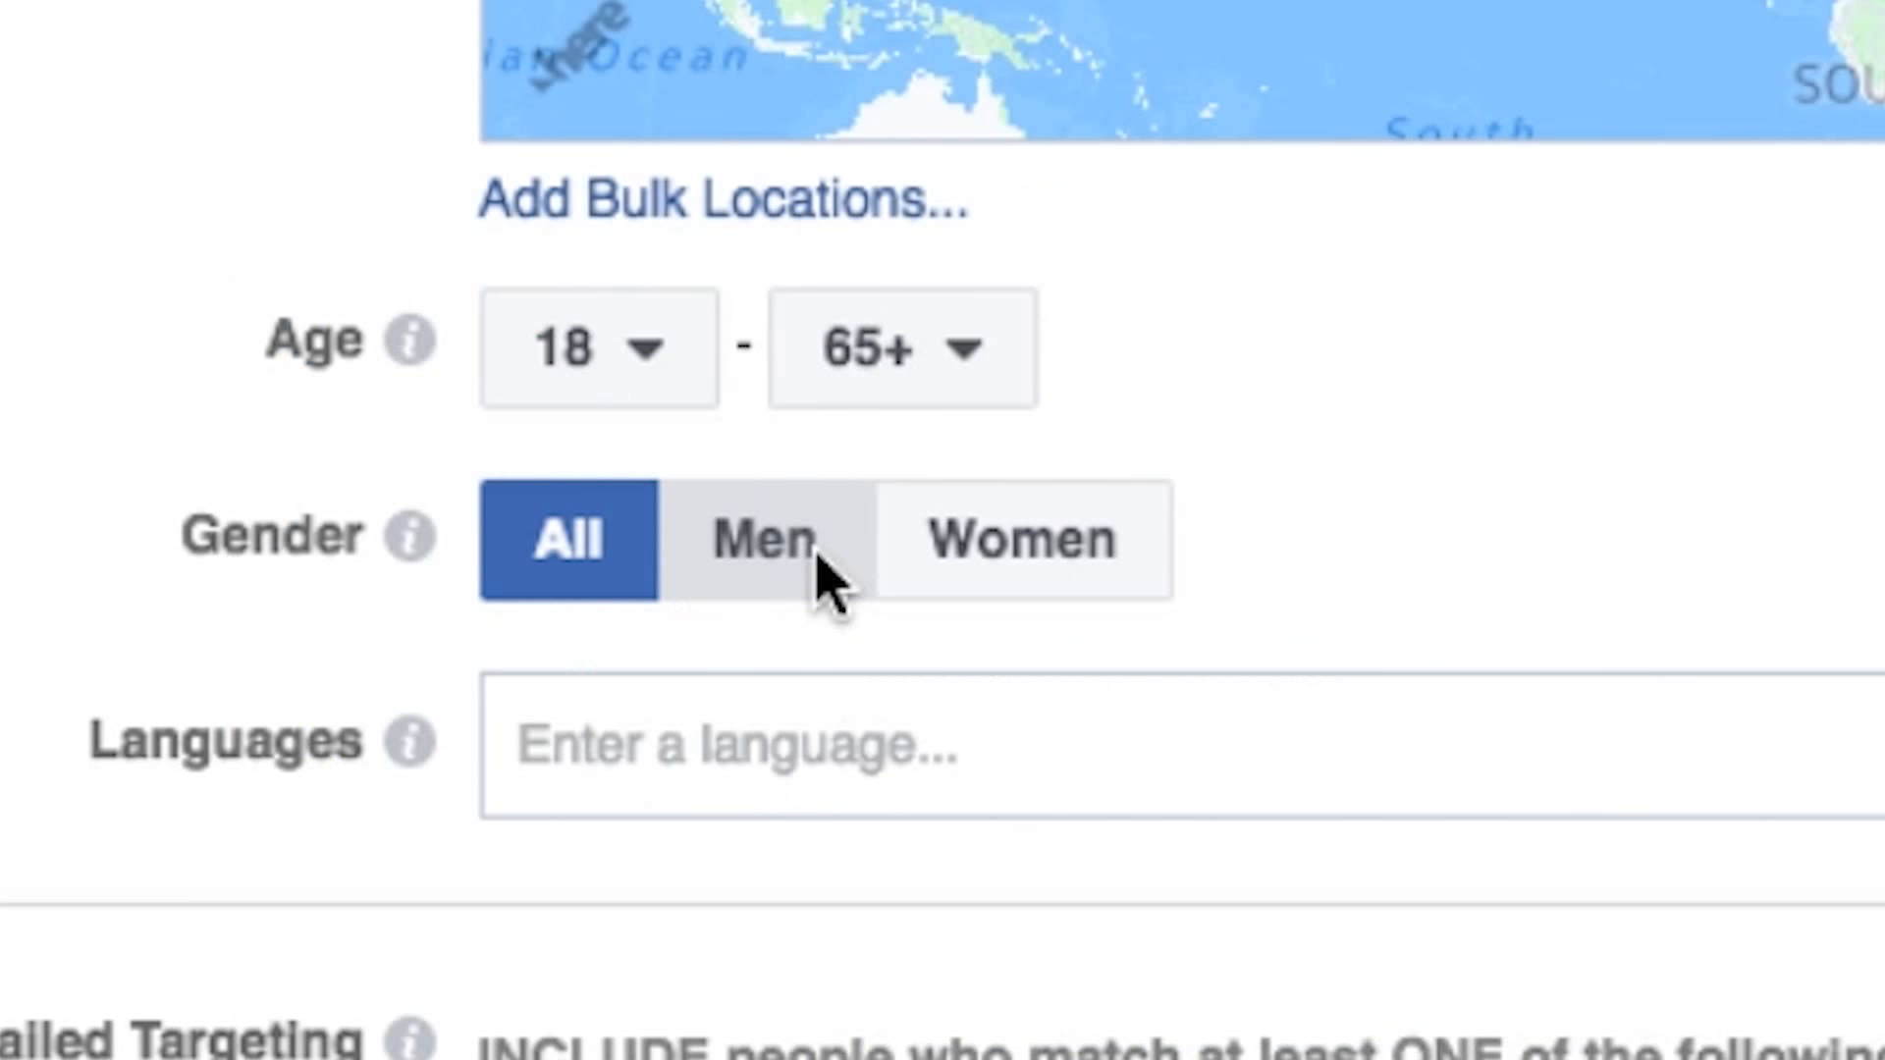
# - Restrict the audience's gender to Men and switch it to Women to compare the potential reach
pyautogui.click(823, 577)
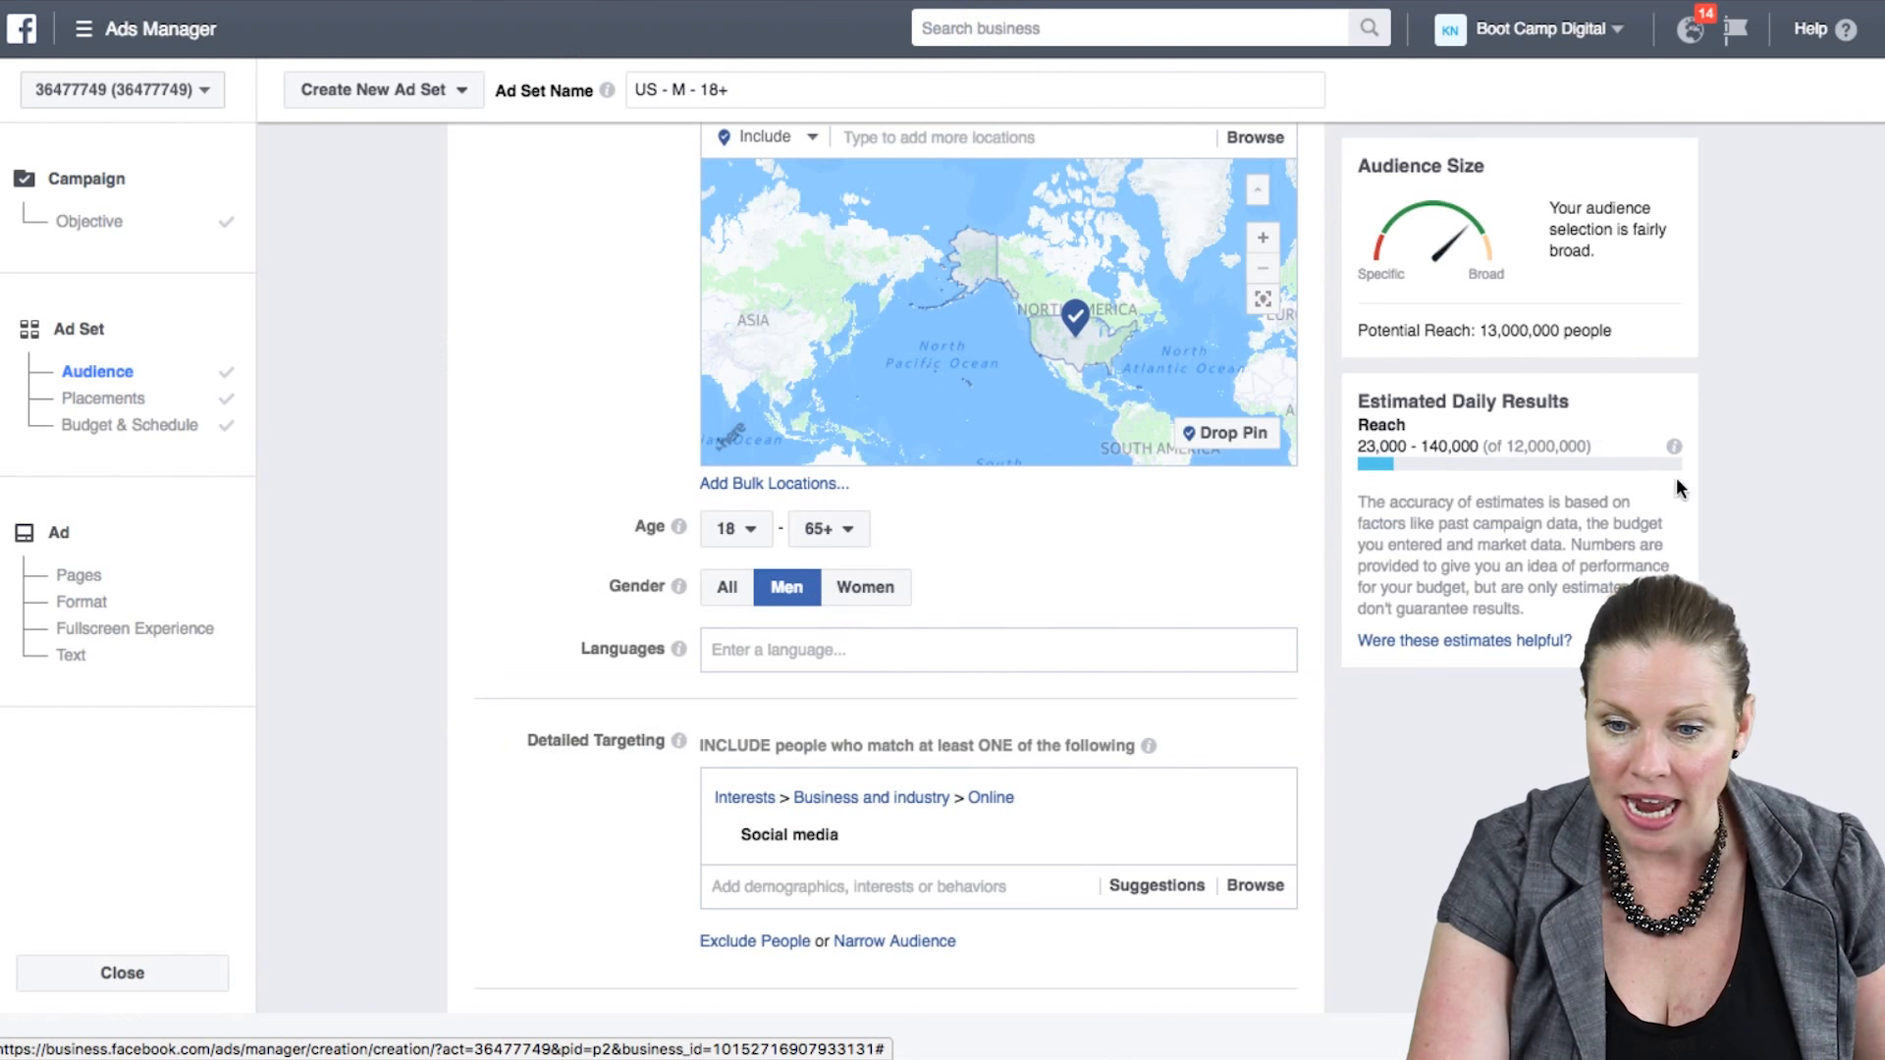
pyautogui.click(854, 594)
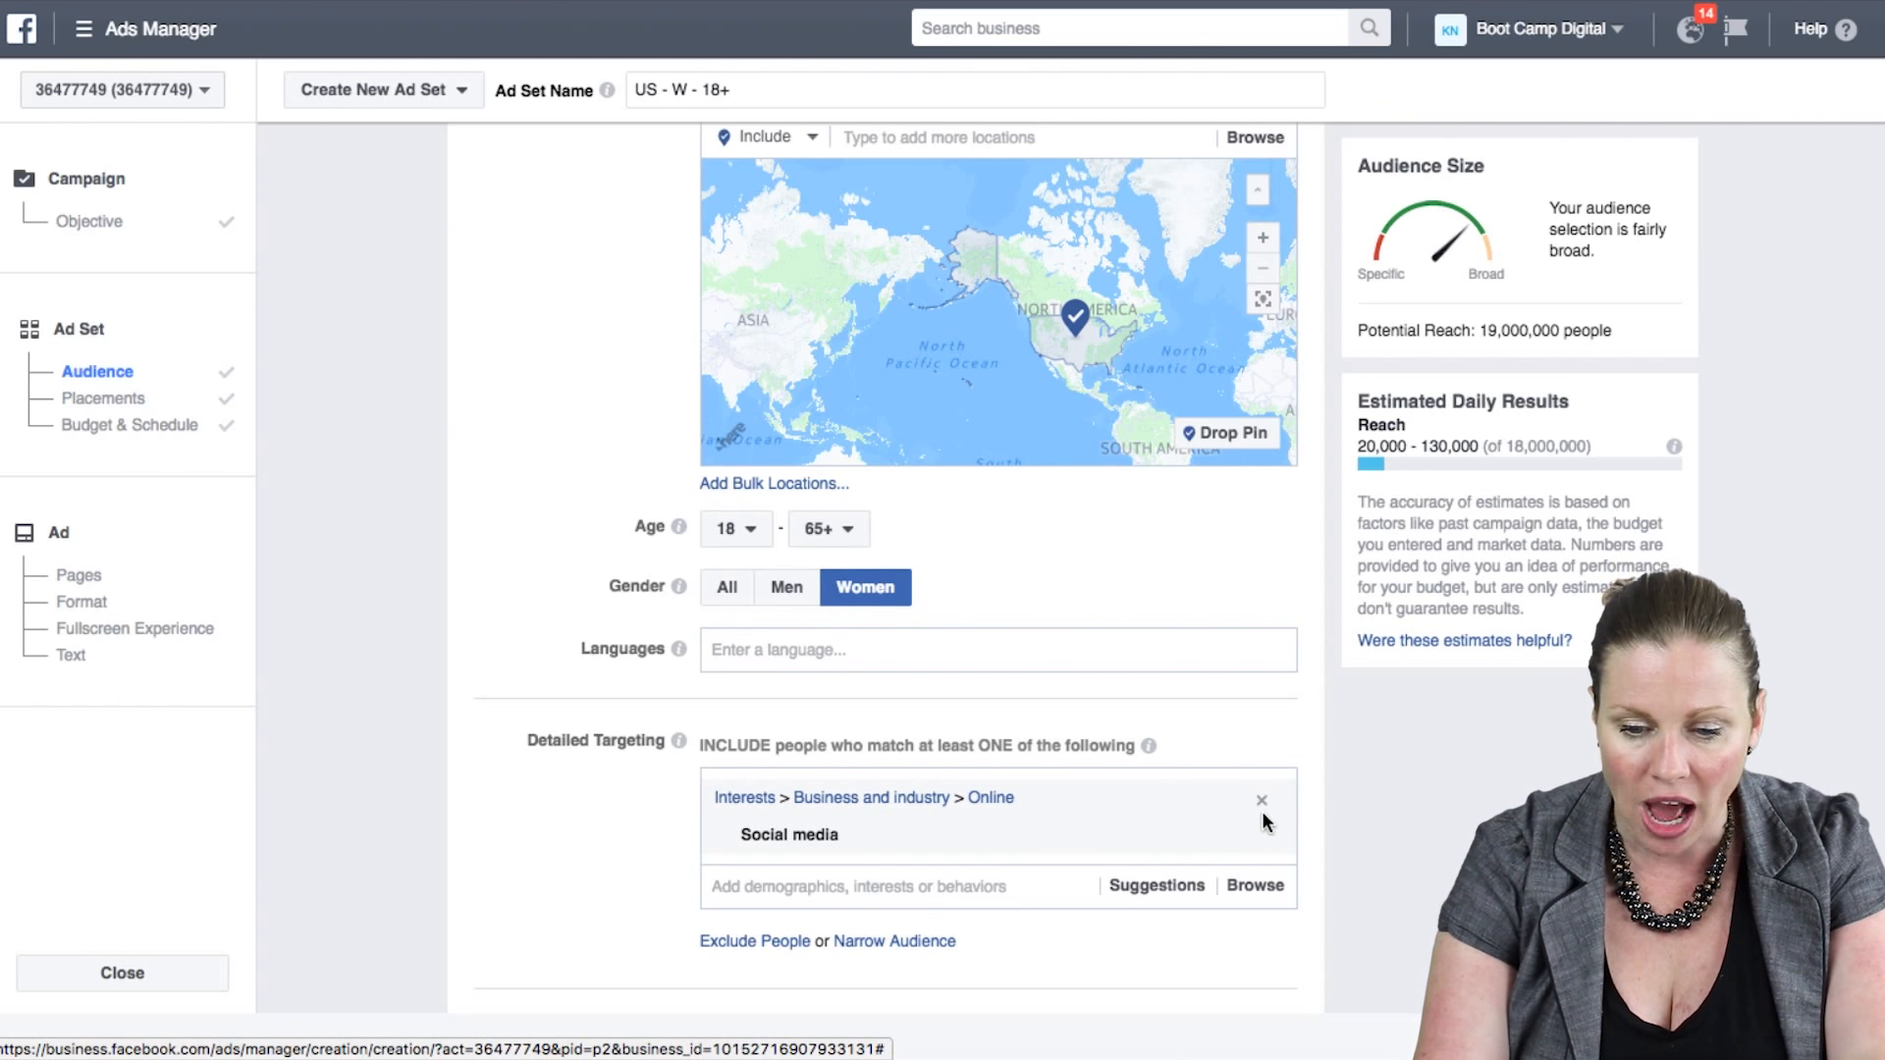
# - Replace the Social media interest in detailed targeting with the Beer interest
pyautogui.click(1262, 803)
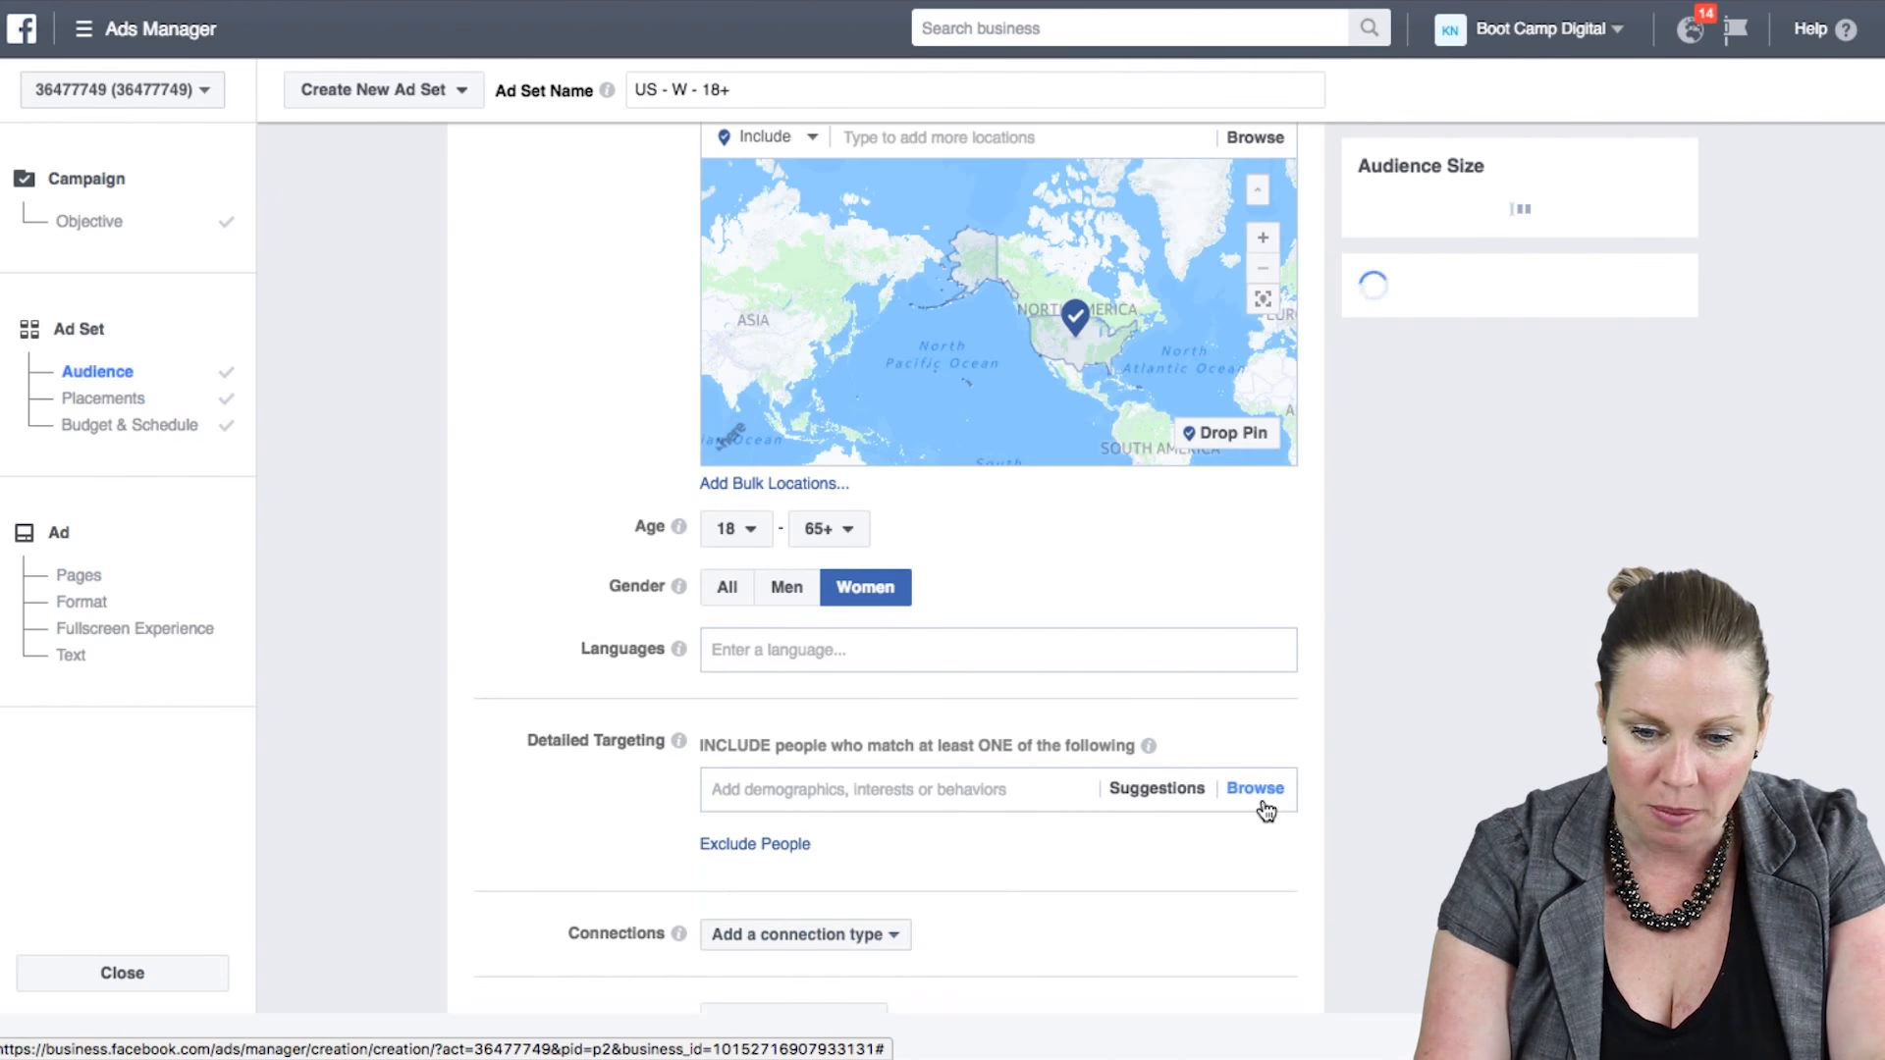
pyautogui.click(841, 777)
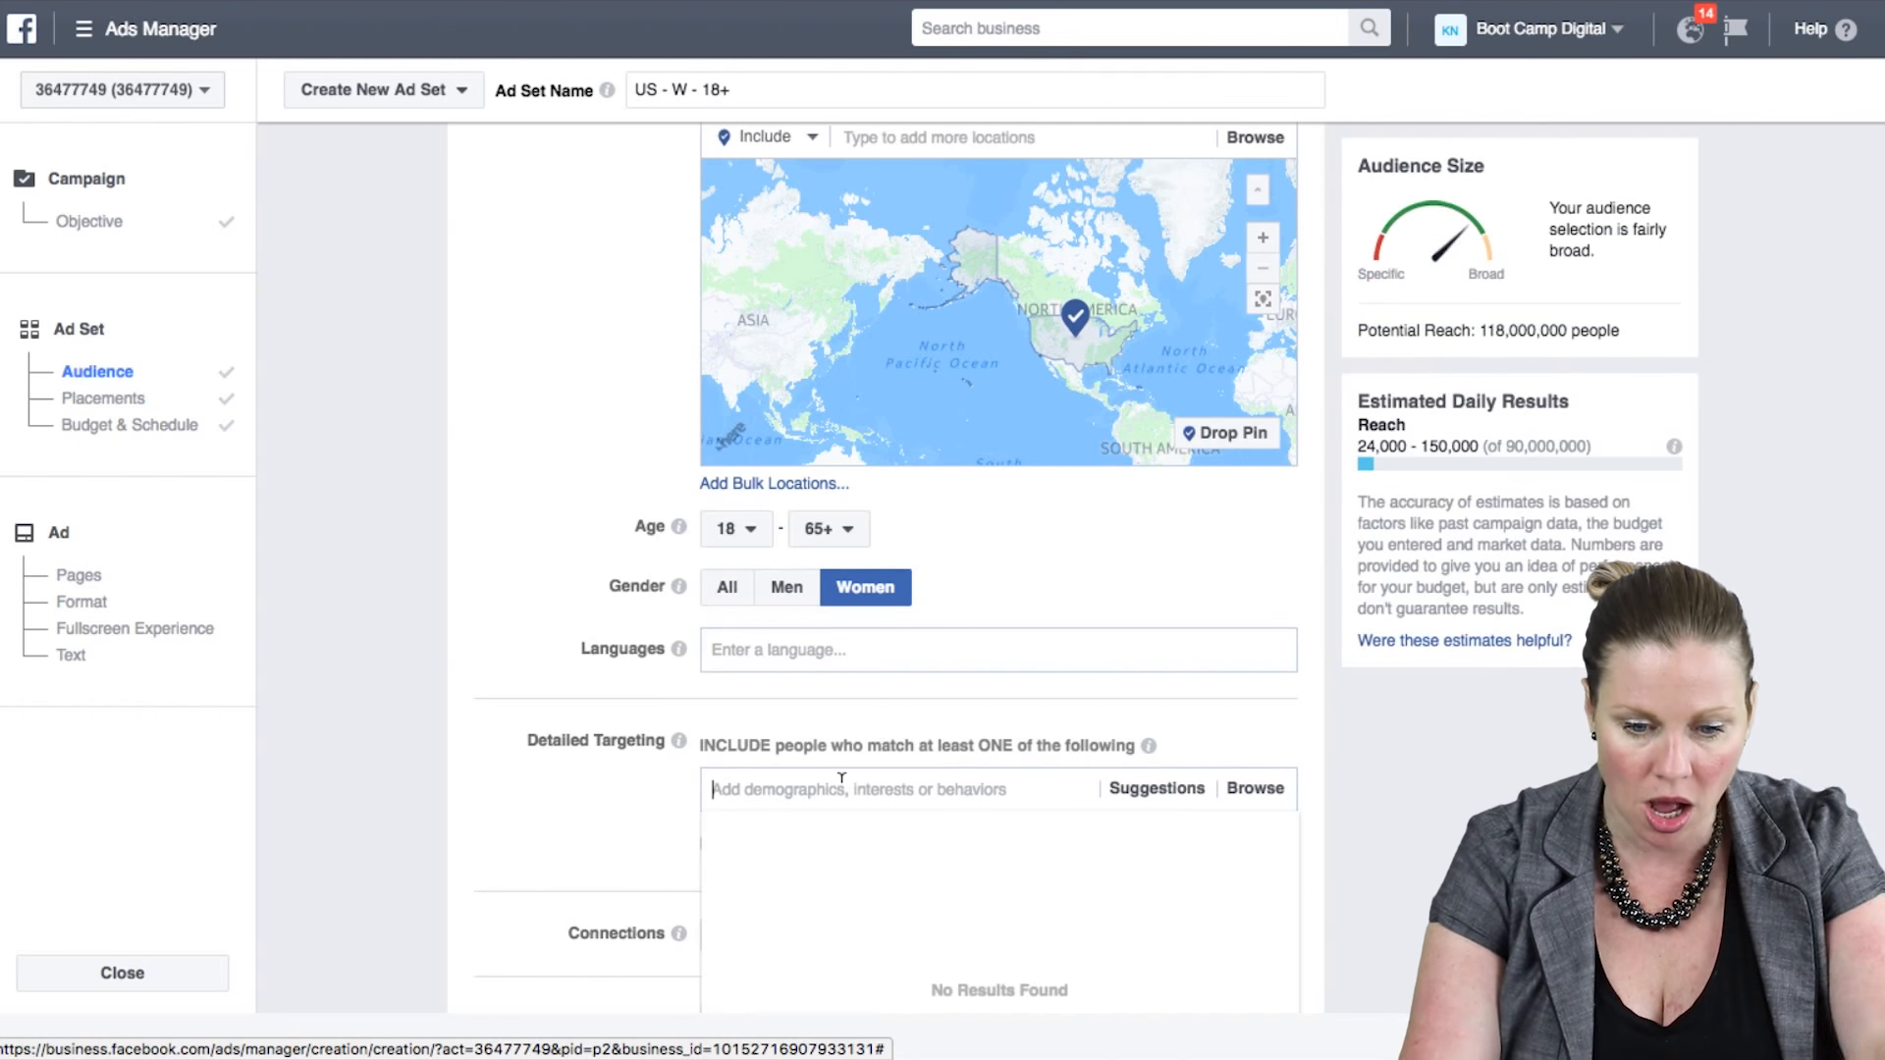
pyautogui.write('beer')
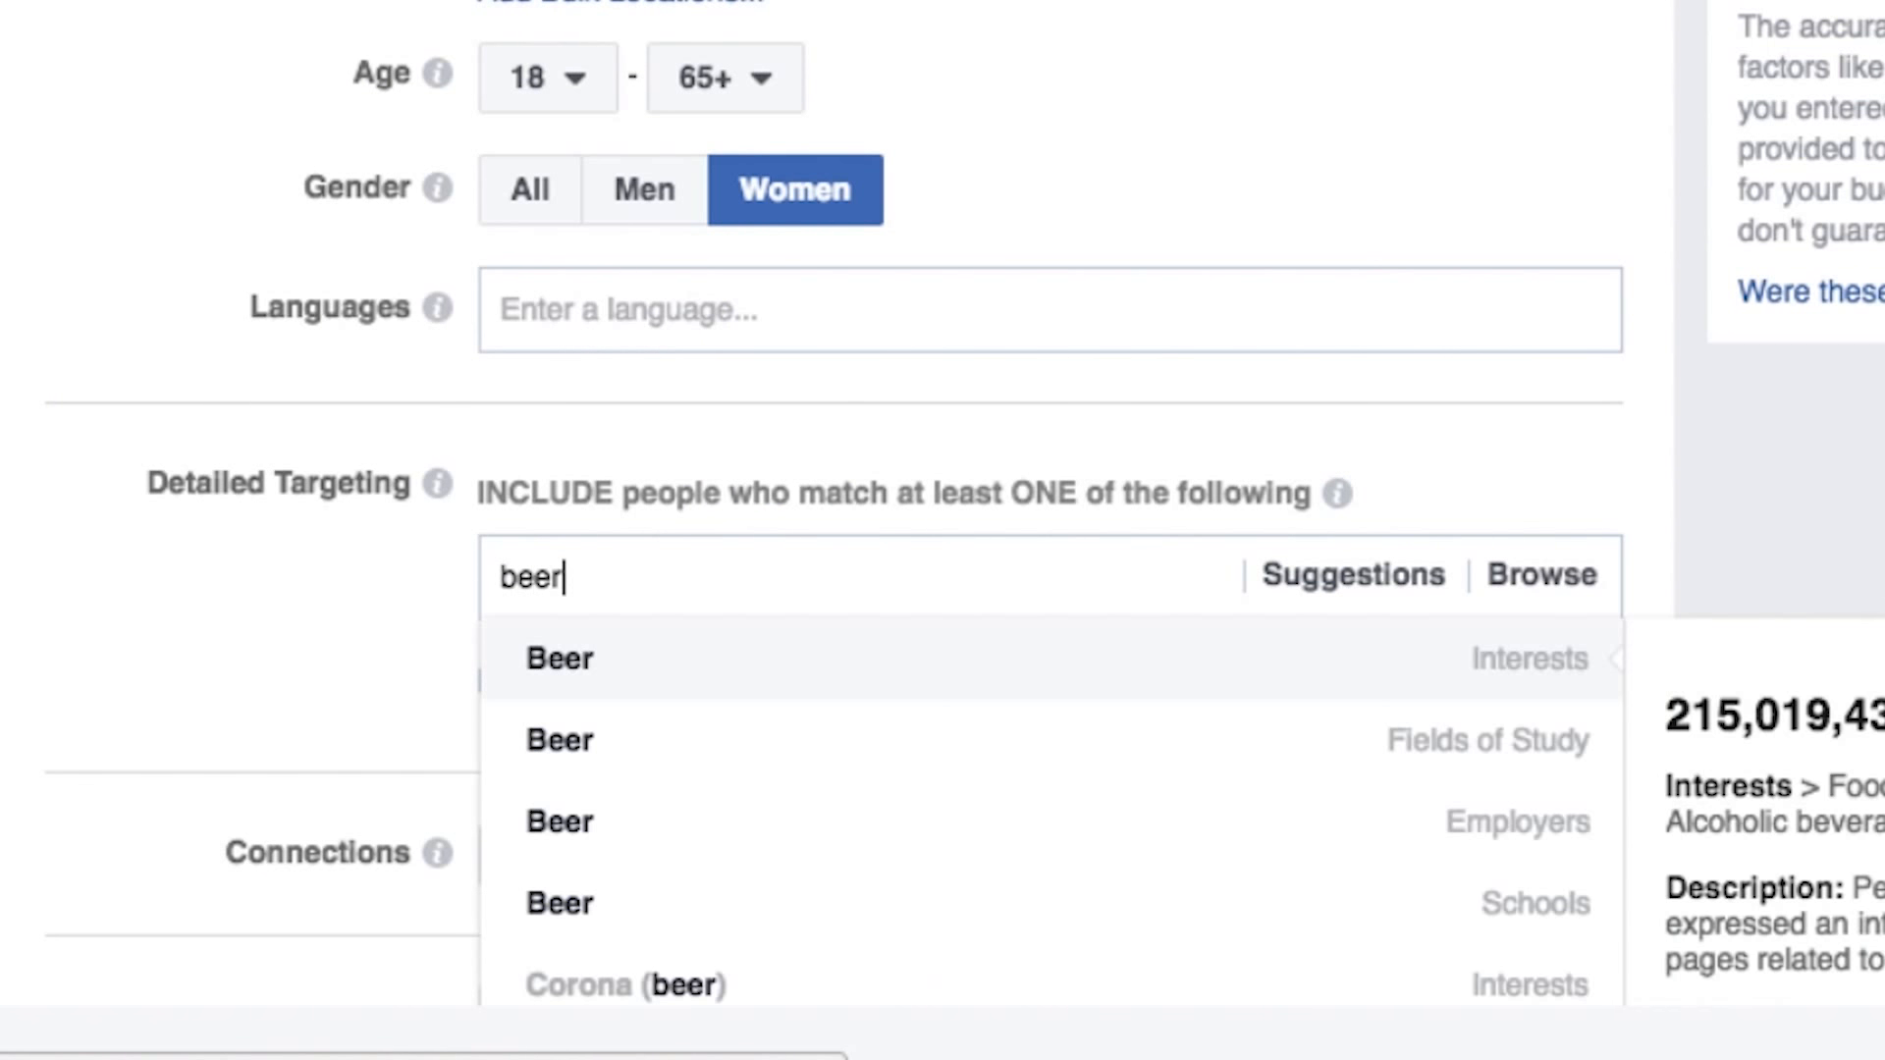
pyautogui.click(1536, 680)
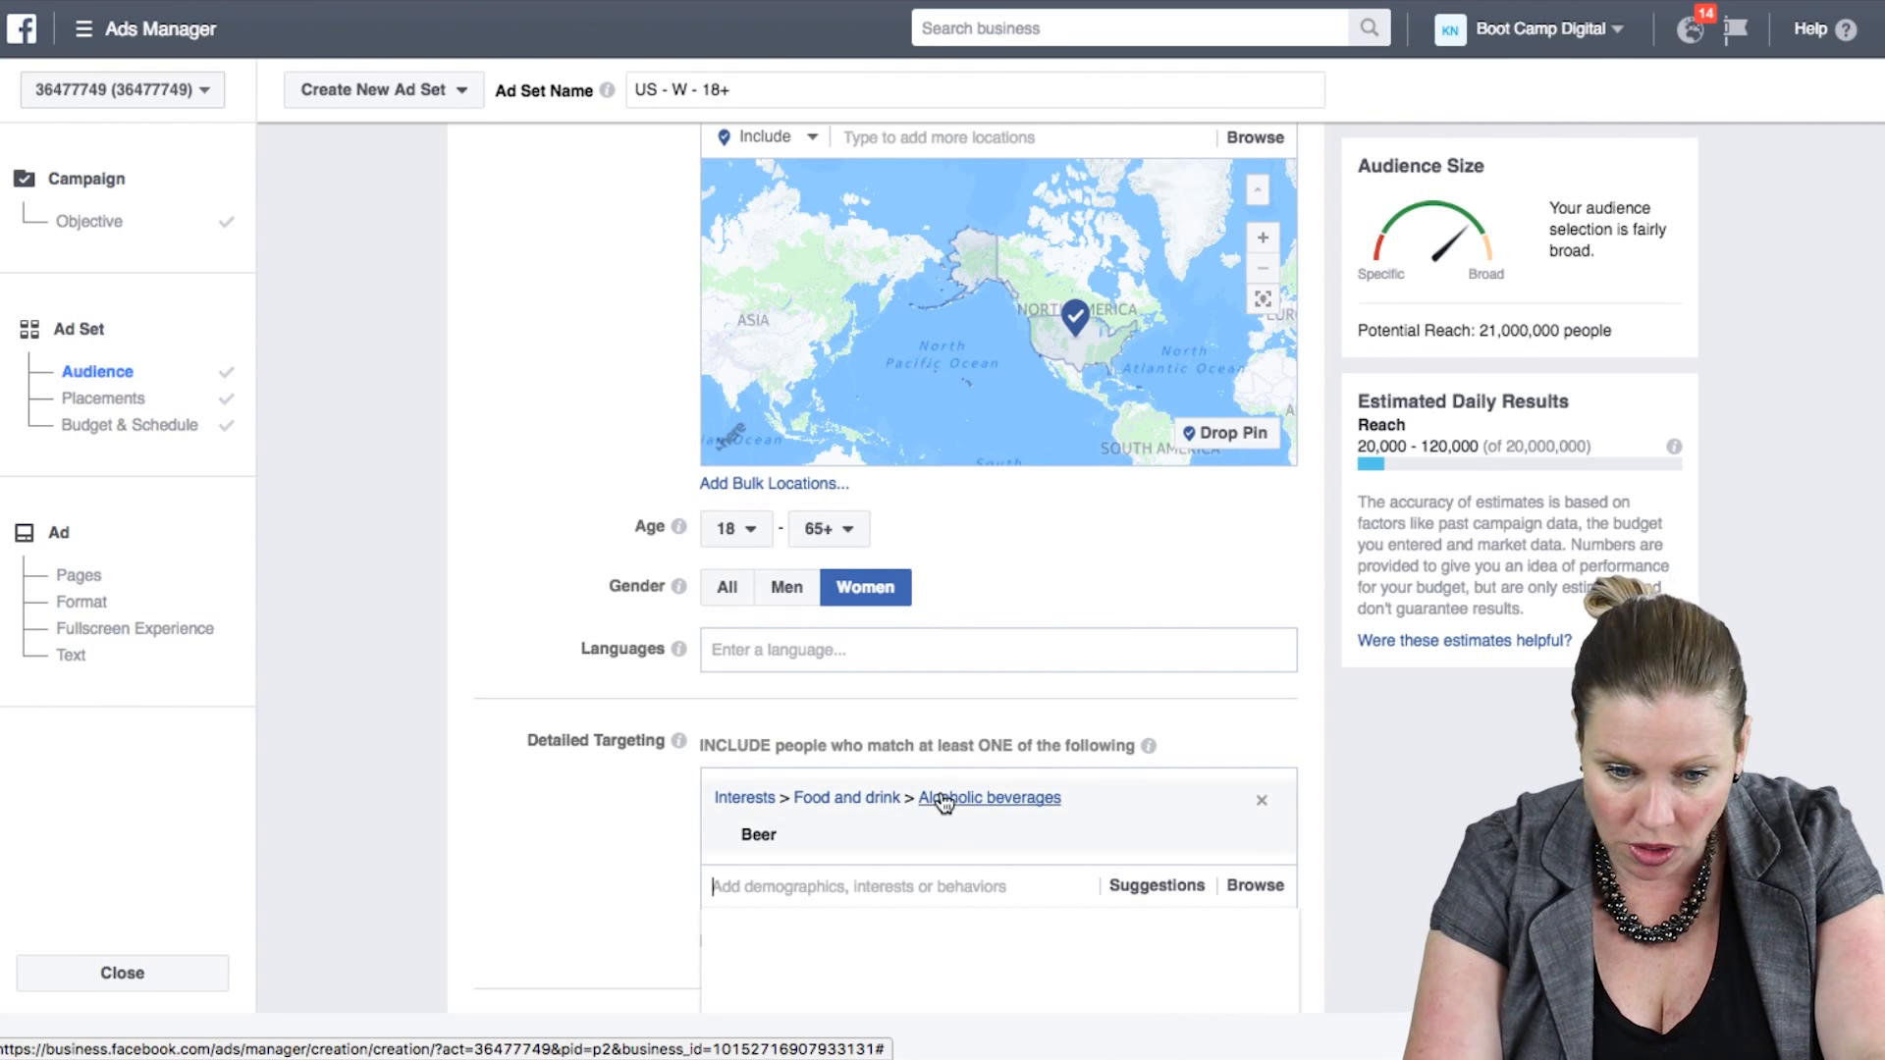
# - Replace the Beer interest in detailed targeting with the Wine interest
pyautogui.scroll(1, 962, 780)
pyautogui.scroll(-1, 940, 789)
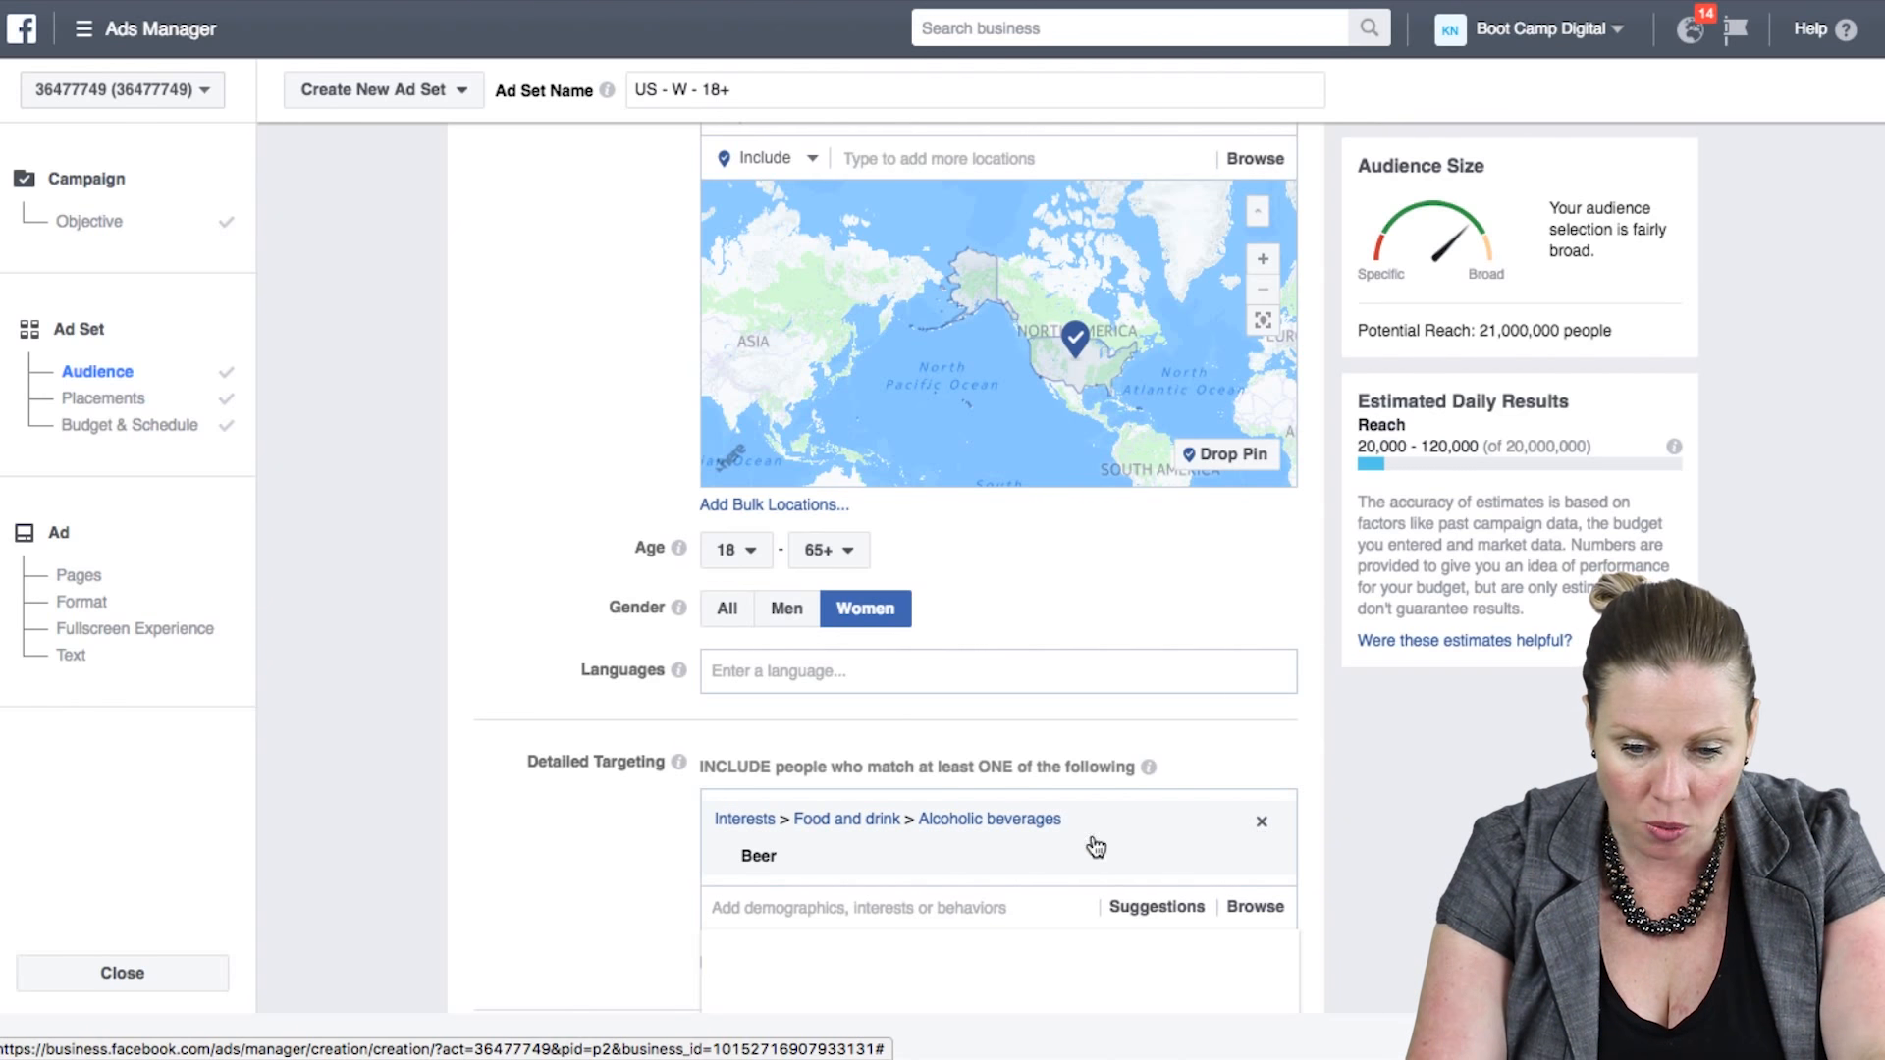
pyautogui.click(1262, 826)
pyautogui.click(819, 803)
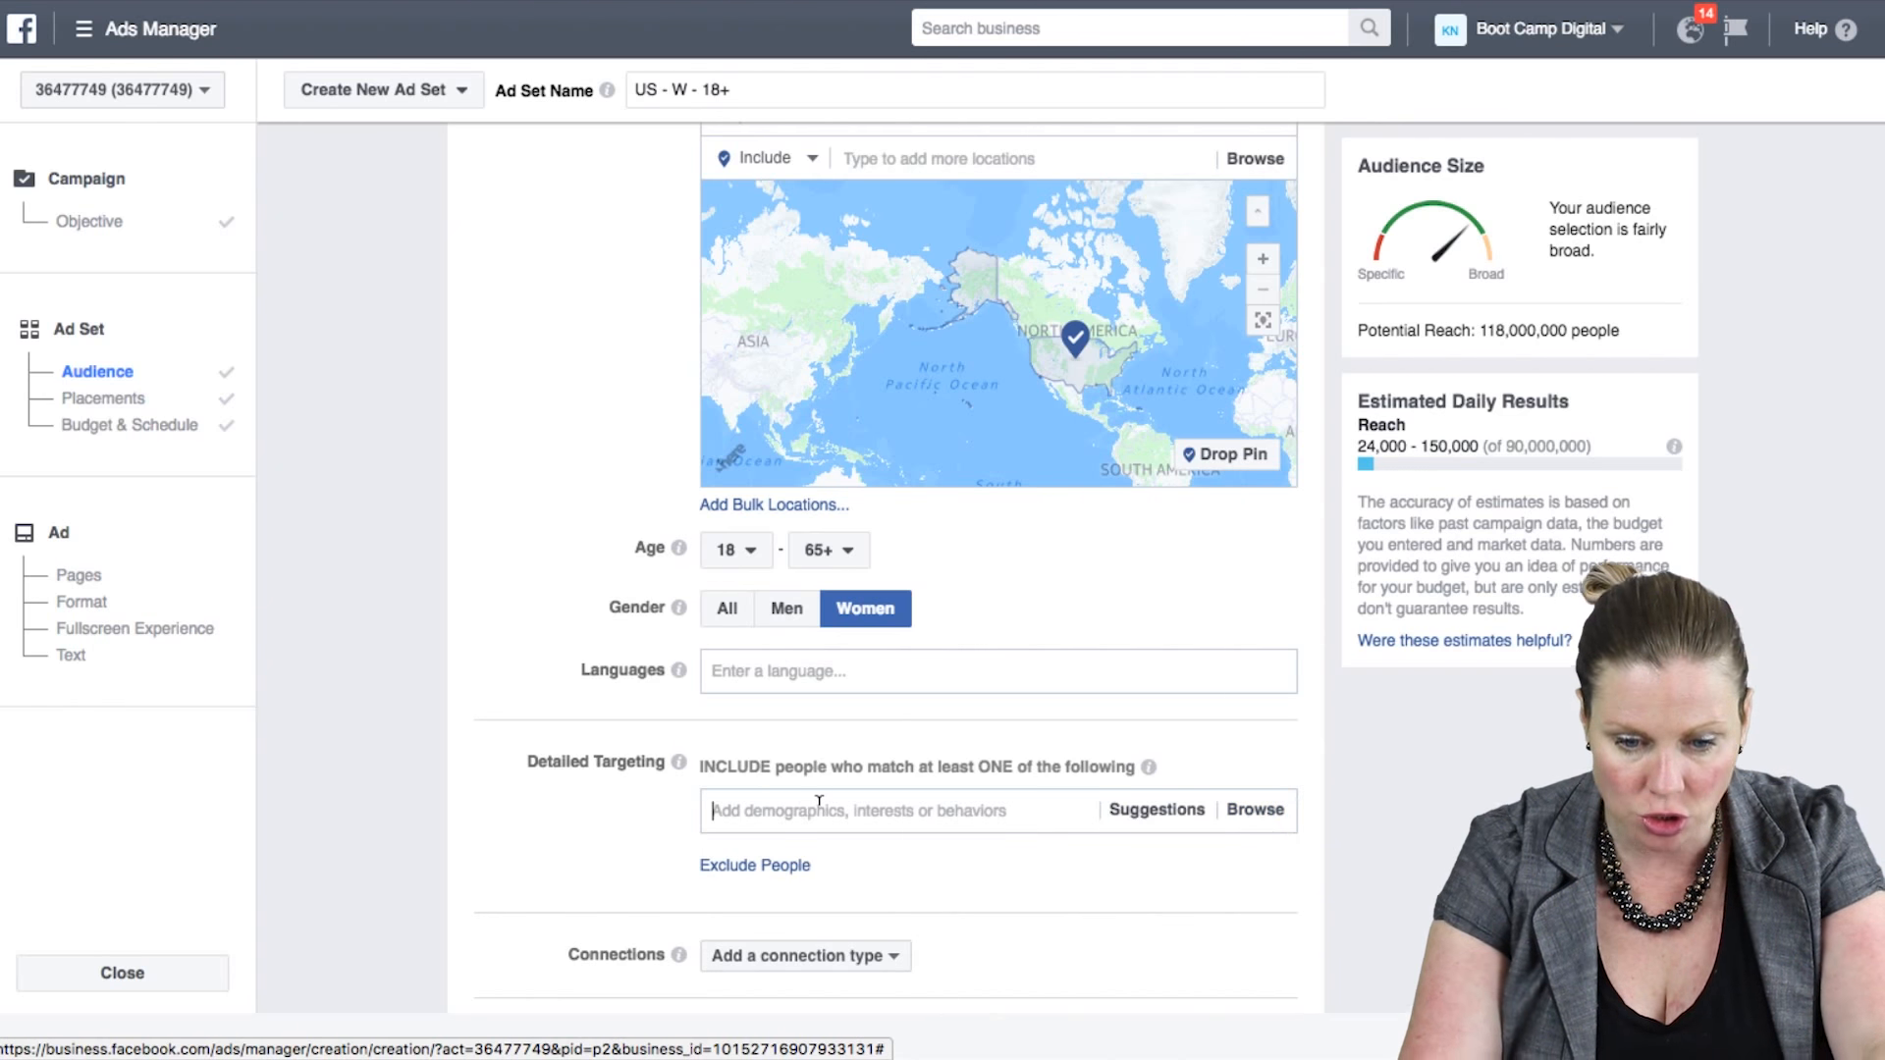
pyautogui.write('wine')
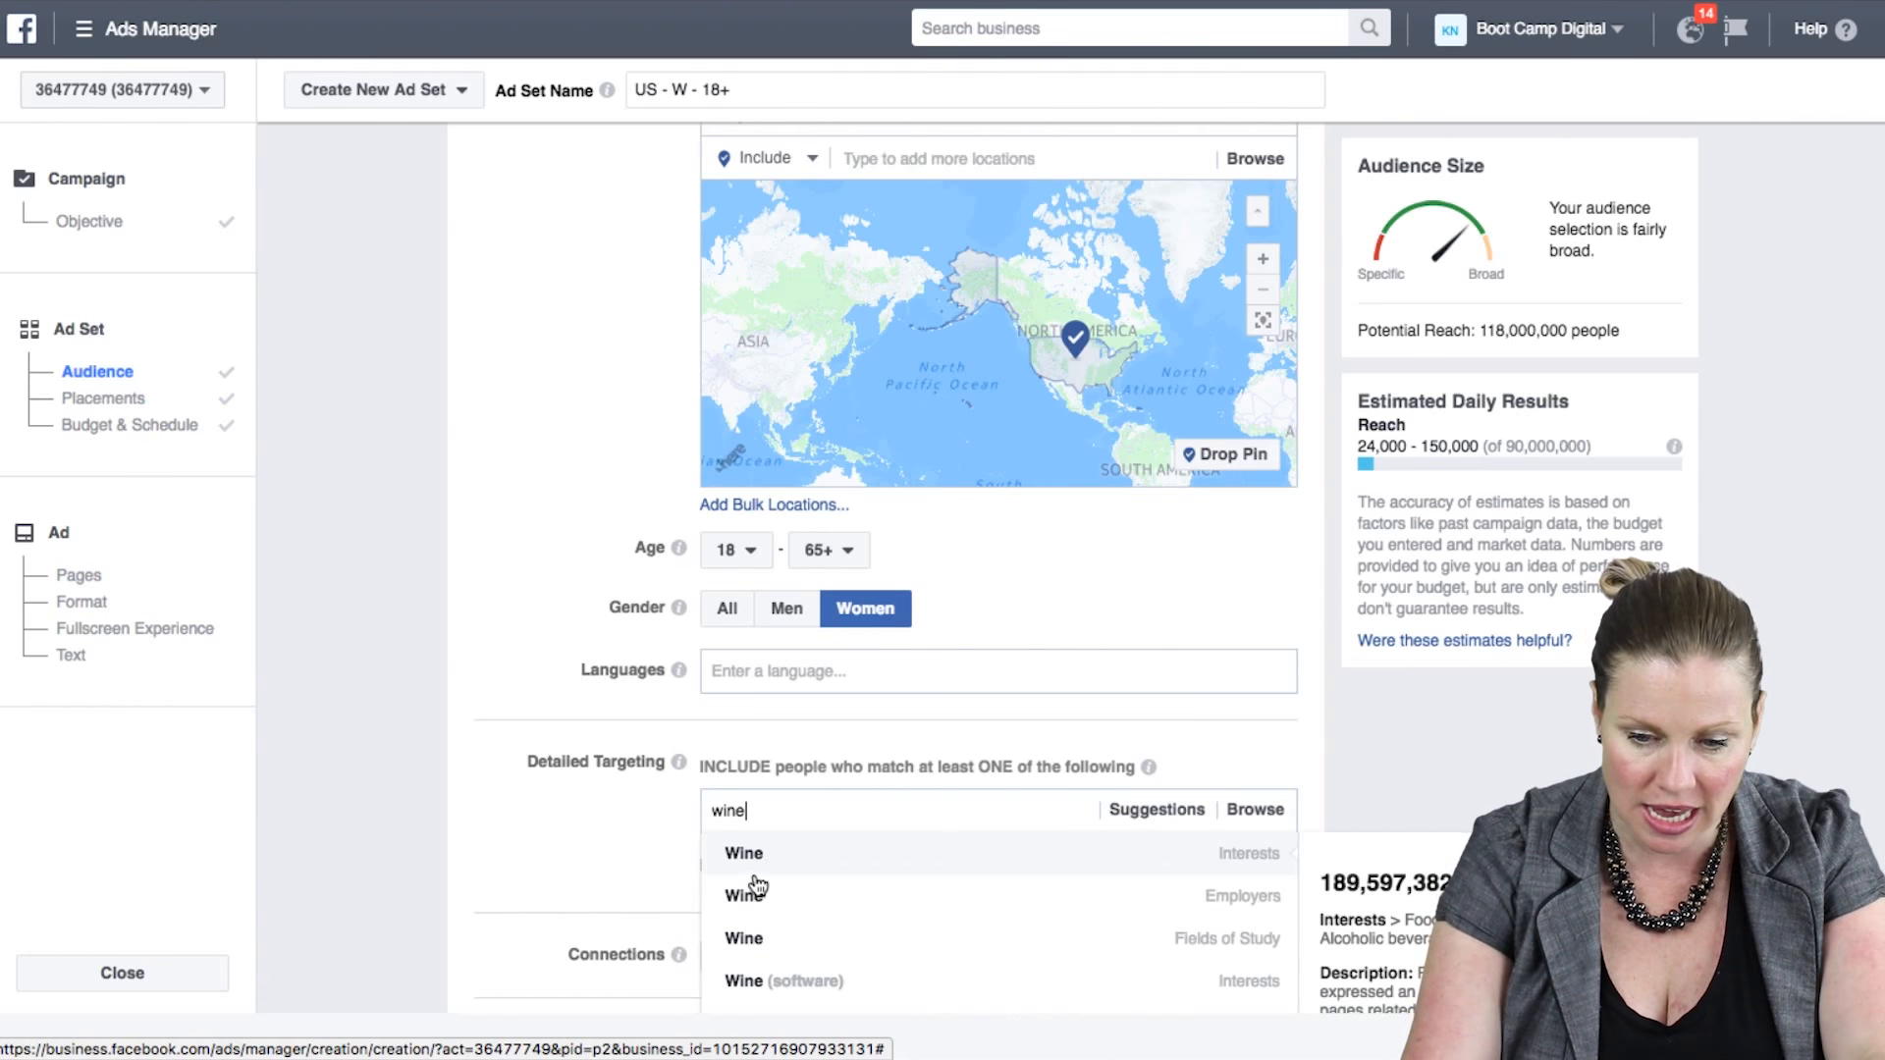
pyautogui.click(843, 866)
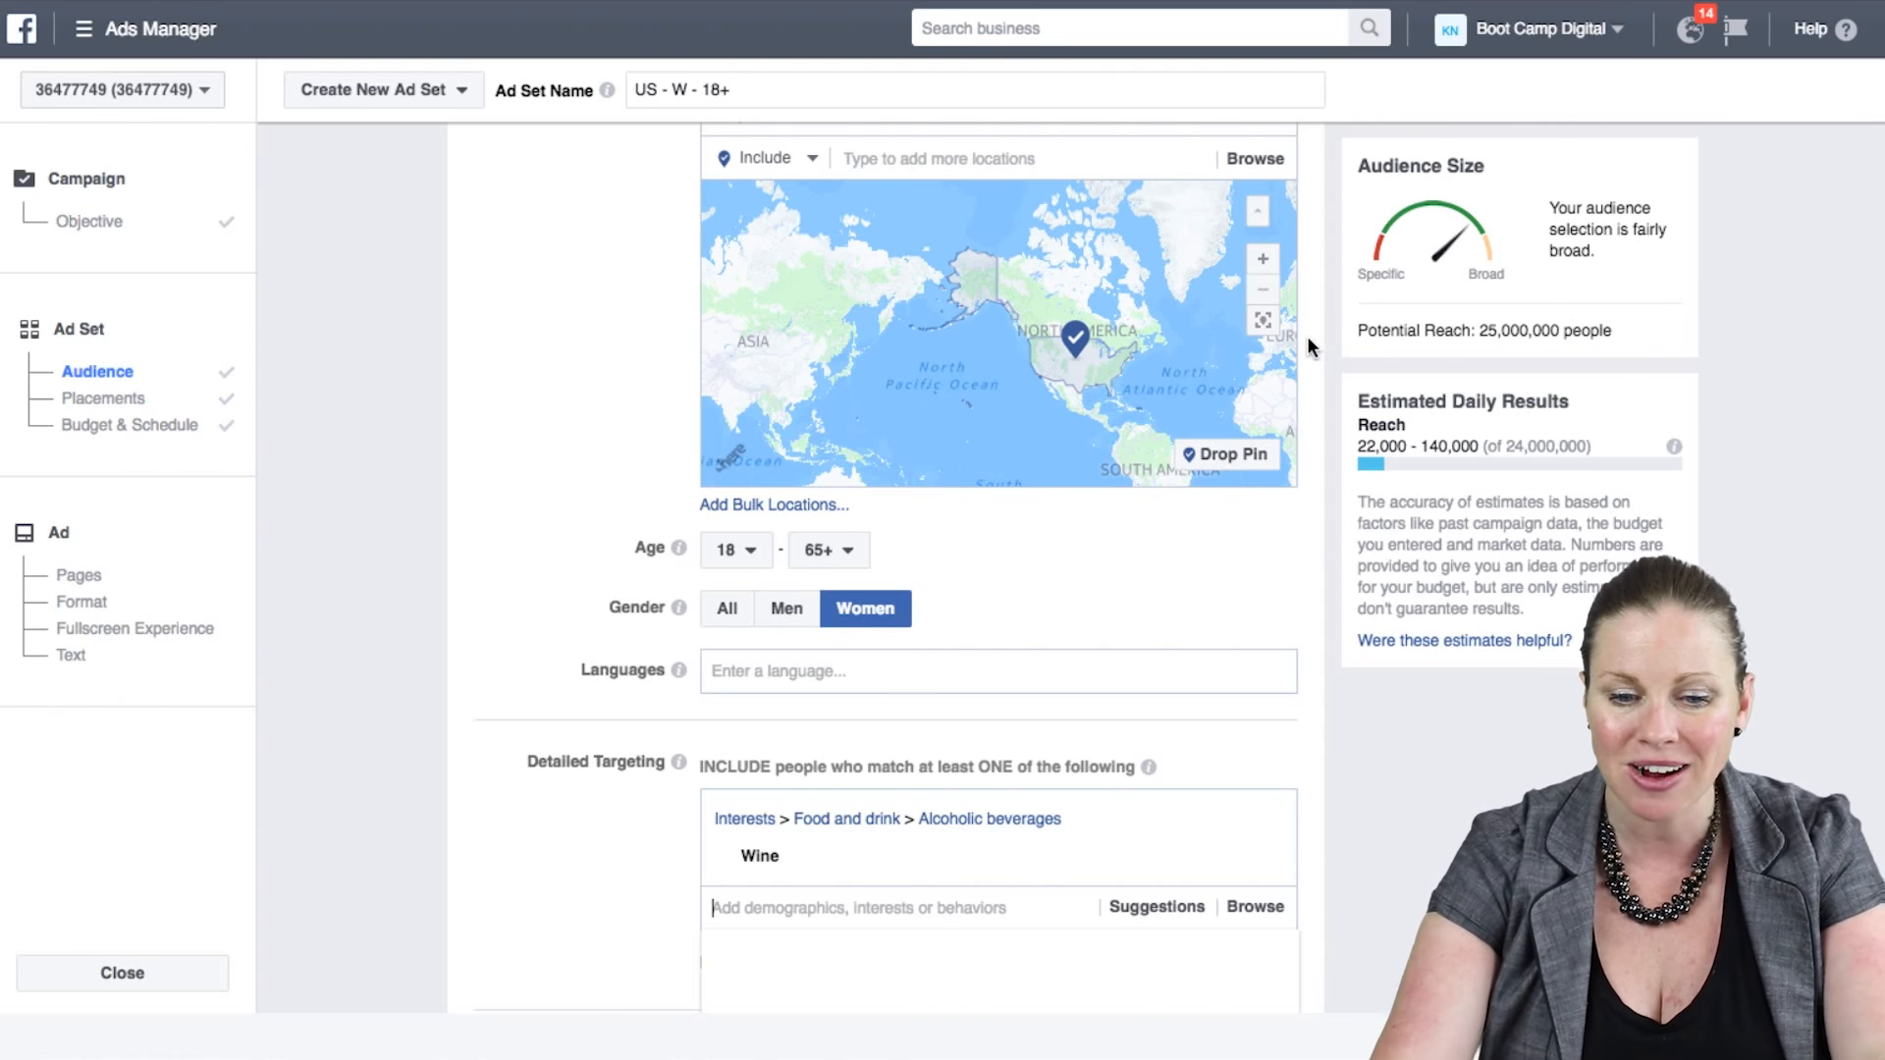
# - Set the audience's gender to All
pyautogui.scroll(3, 1307, 344)
pyautogui.scroll(-1, 1306, 336)
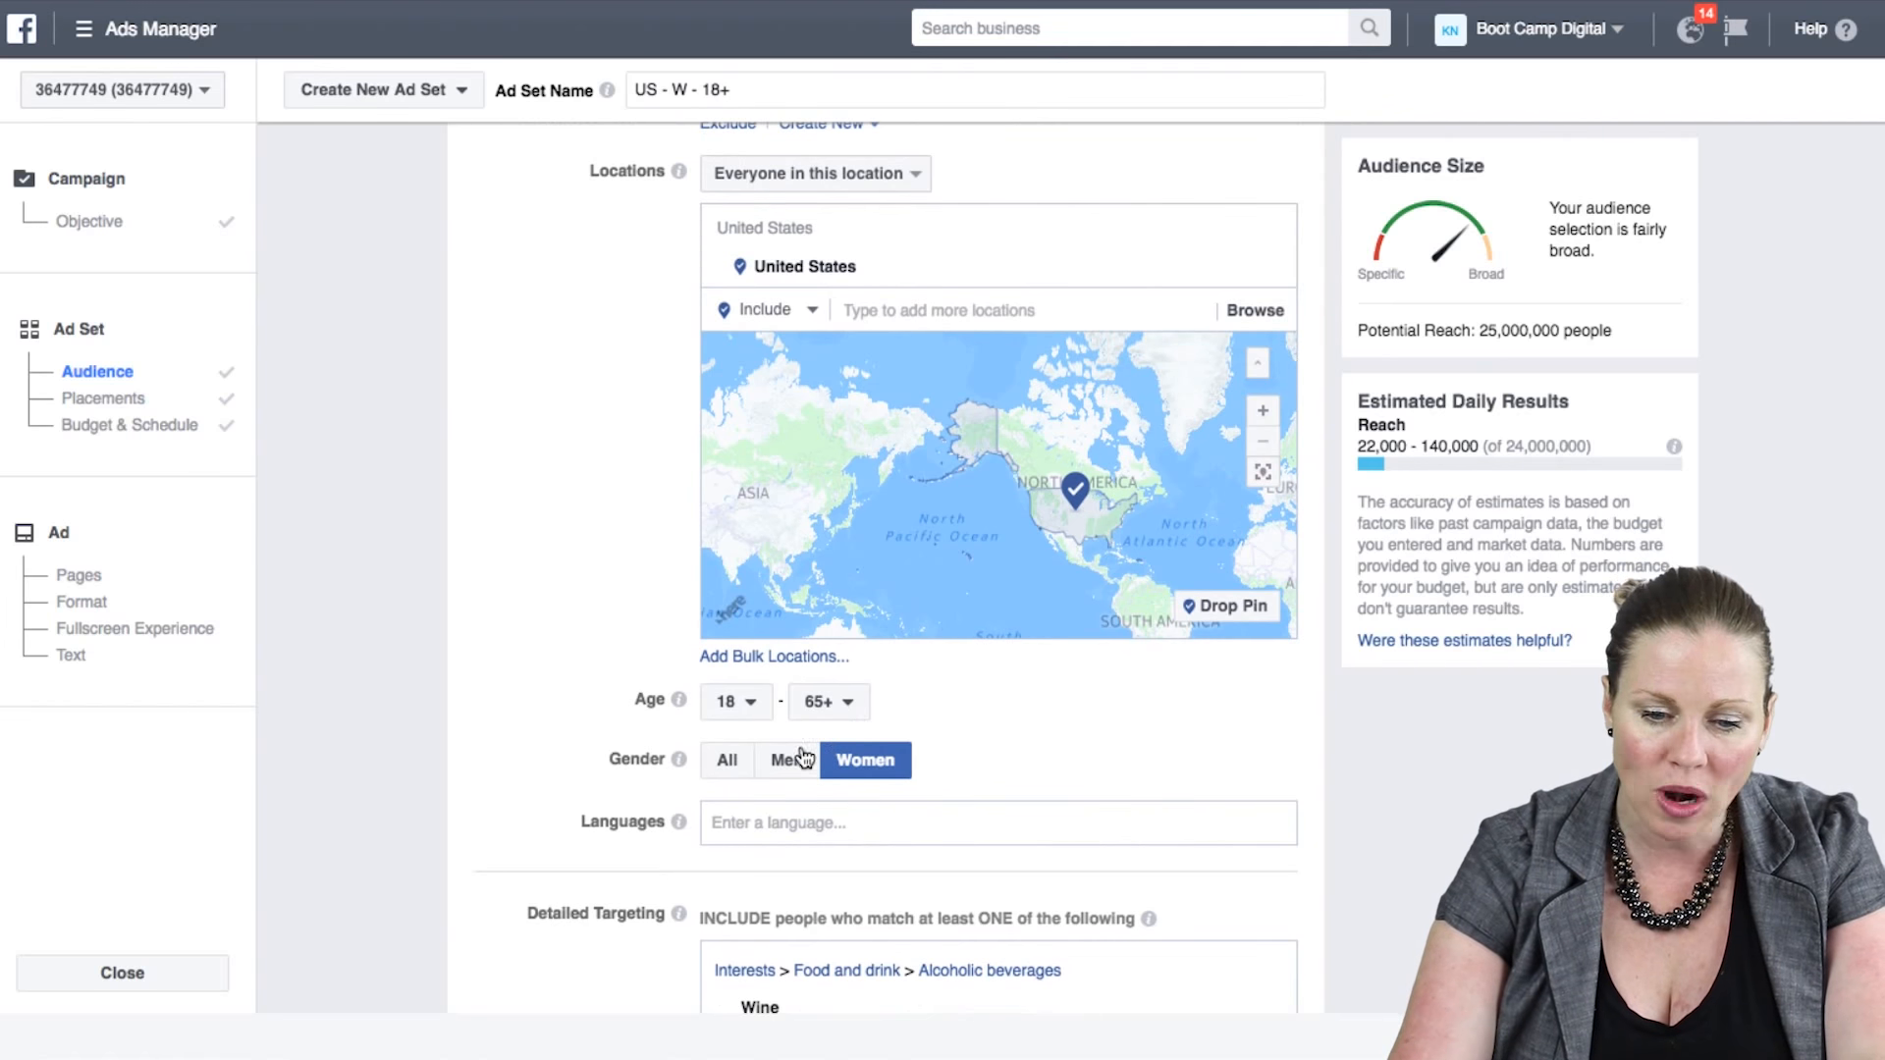
pyautogui.click(731, 766)
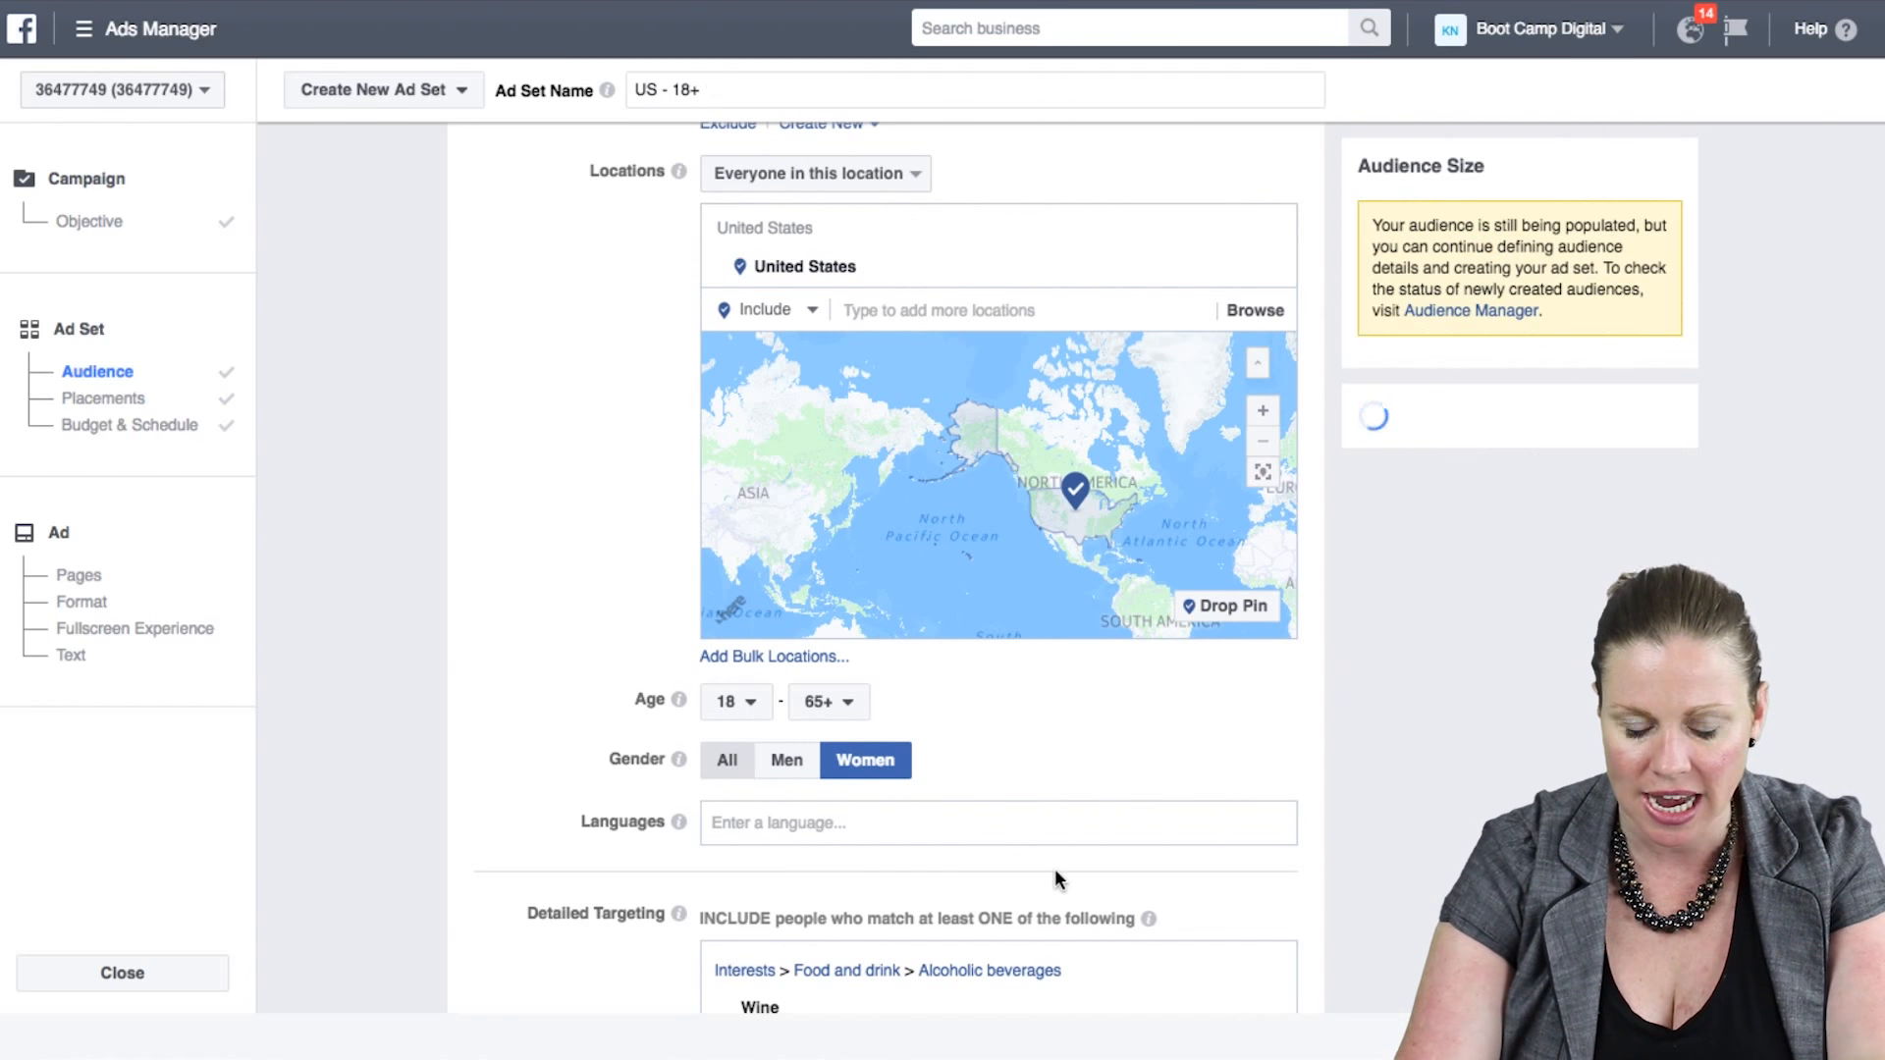
# - Replace the Wine interest in detailed targeting with the Fatherhood interest
pyautogui.scroll(-3, 1055, 868)
pyautogui.scroll(-1, 1227, 843)
pyautogui.moveTo(1262, 823)
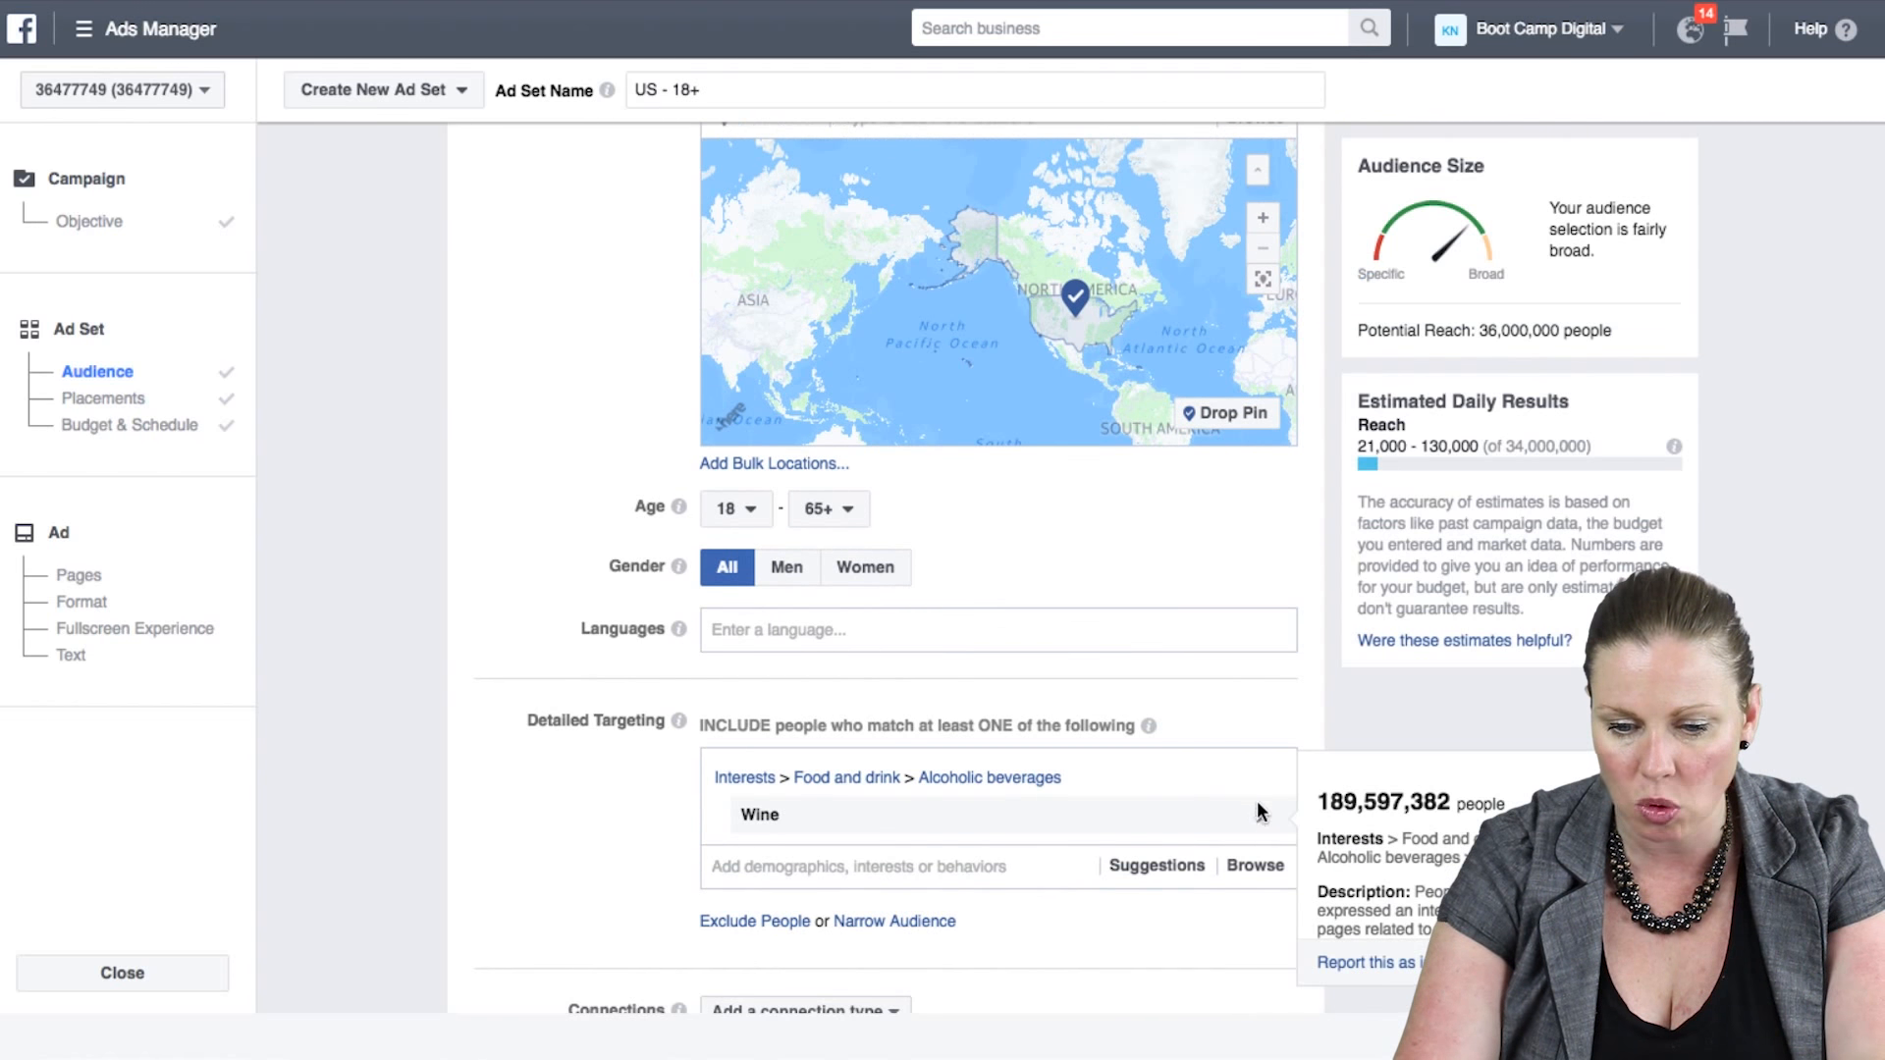
pyautogui.click(1261, 819)
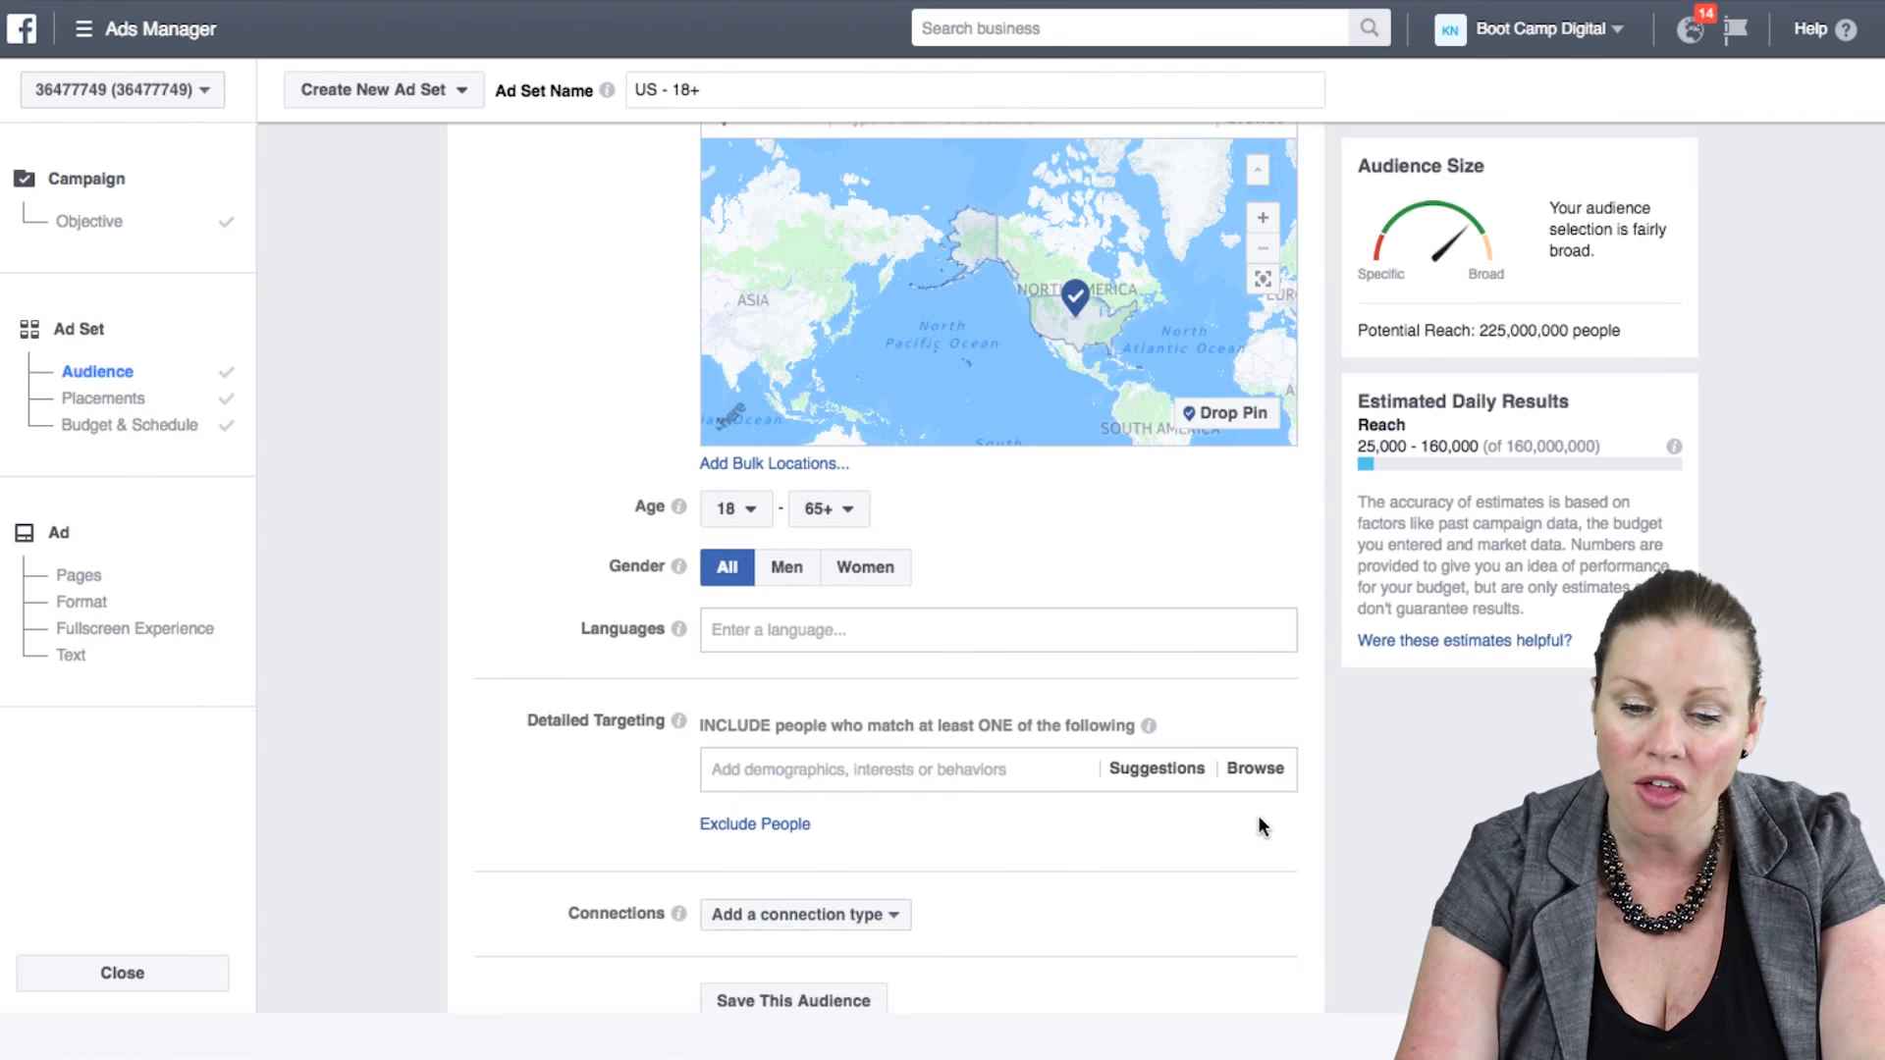
pyautogui.click(991, 767)
pyautogui.write('fatherh')
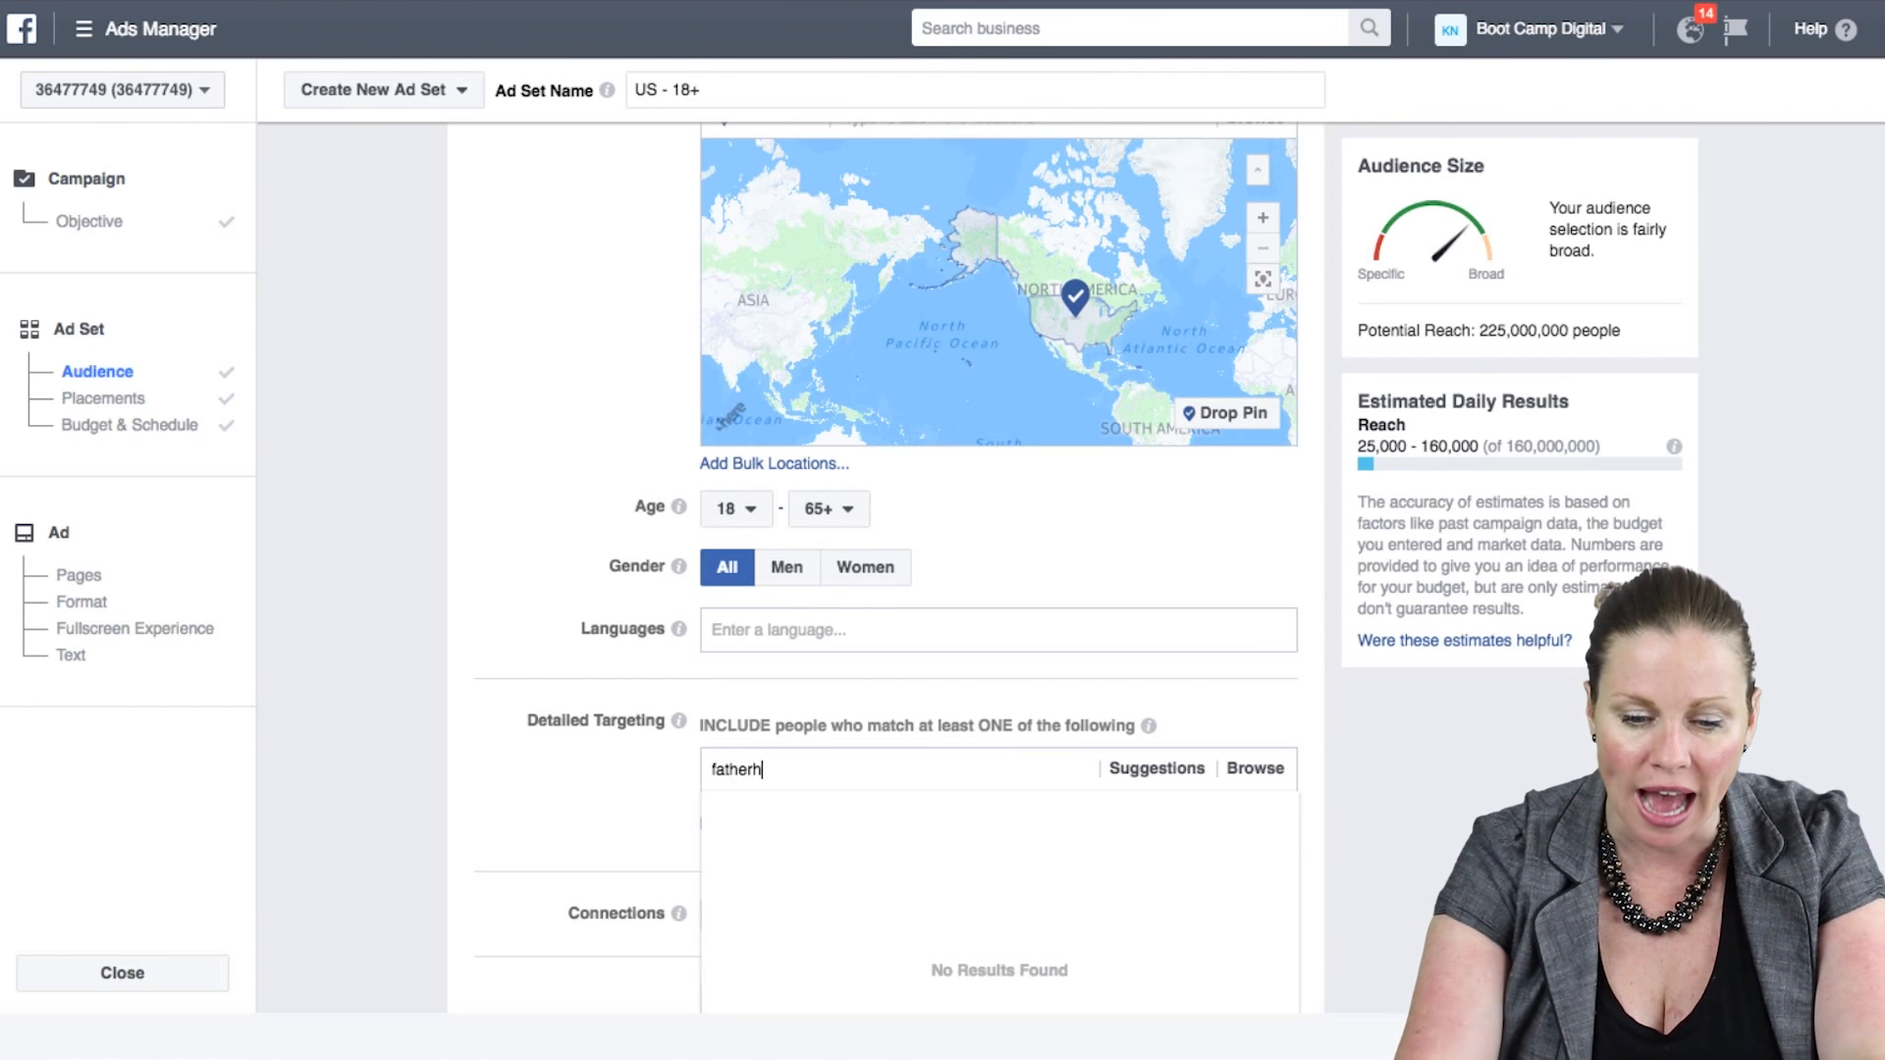
pyautogui.write('ood')
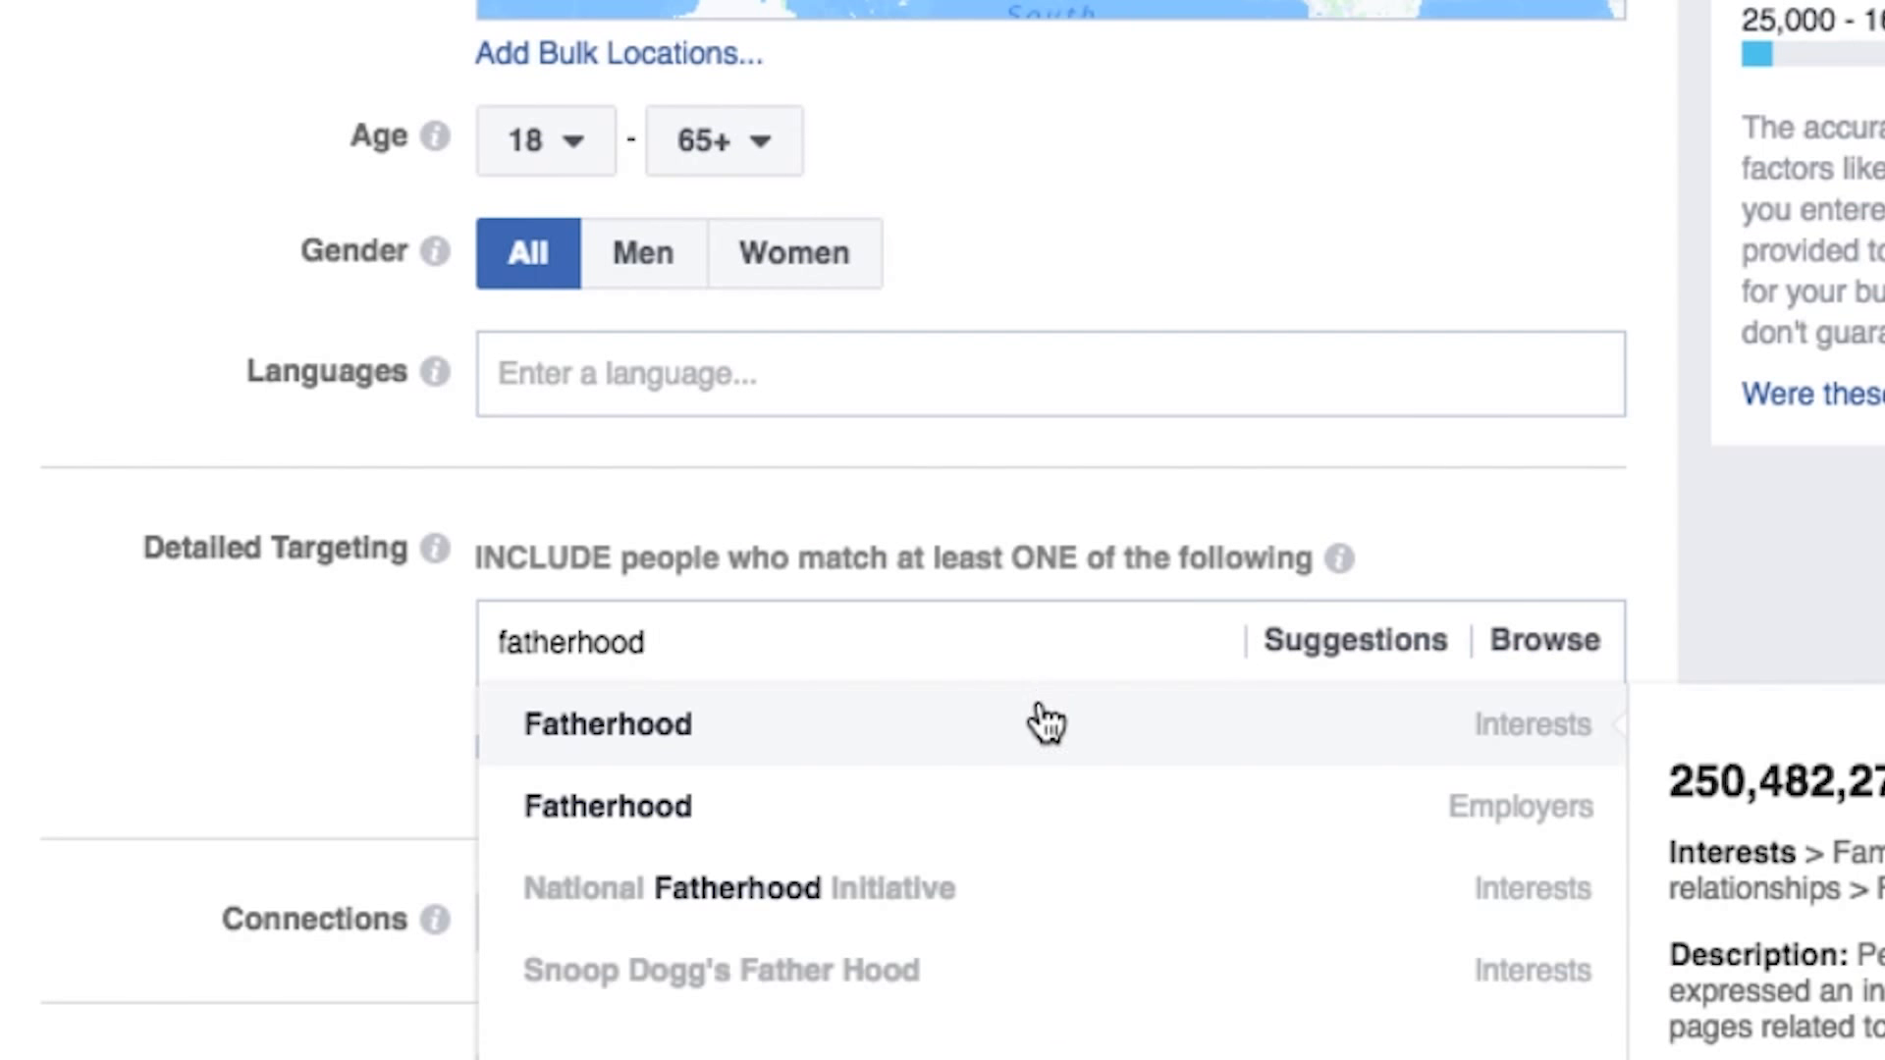
pyautogui.click(1046, 724)
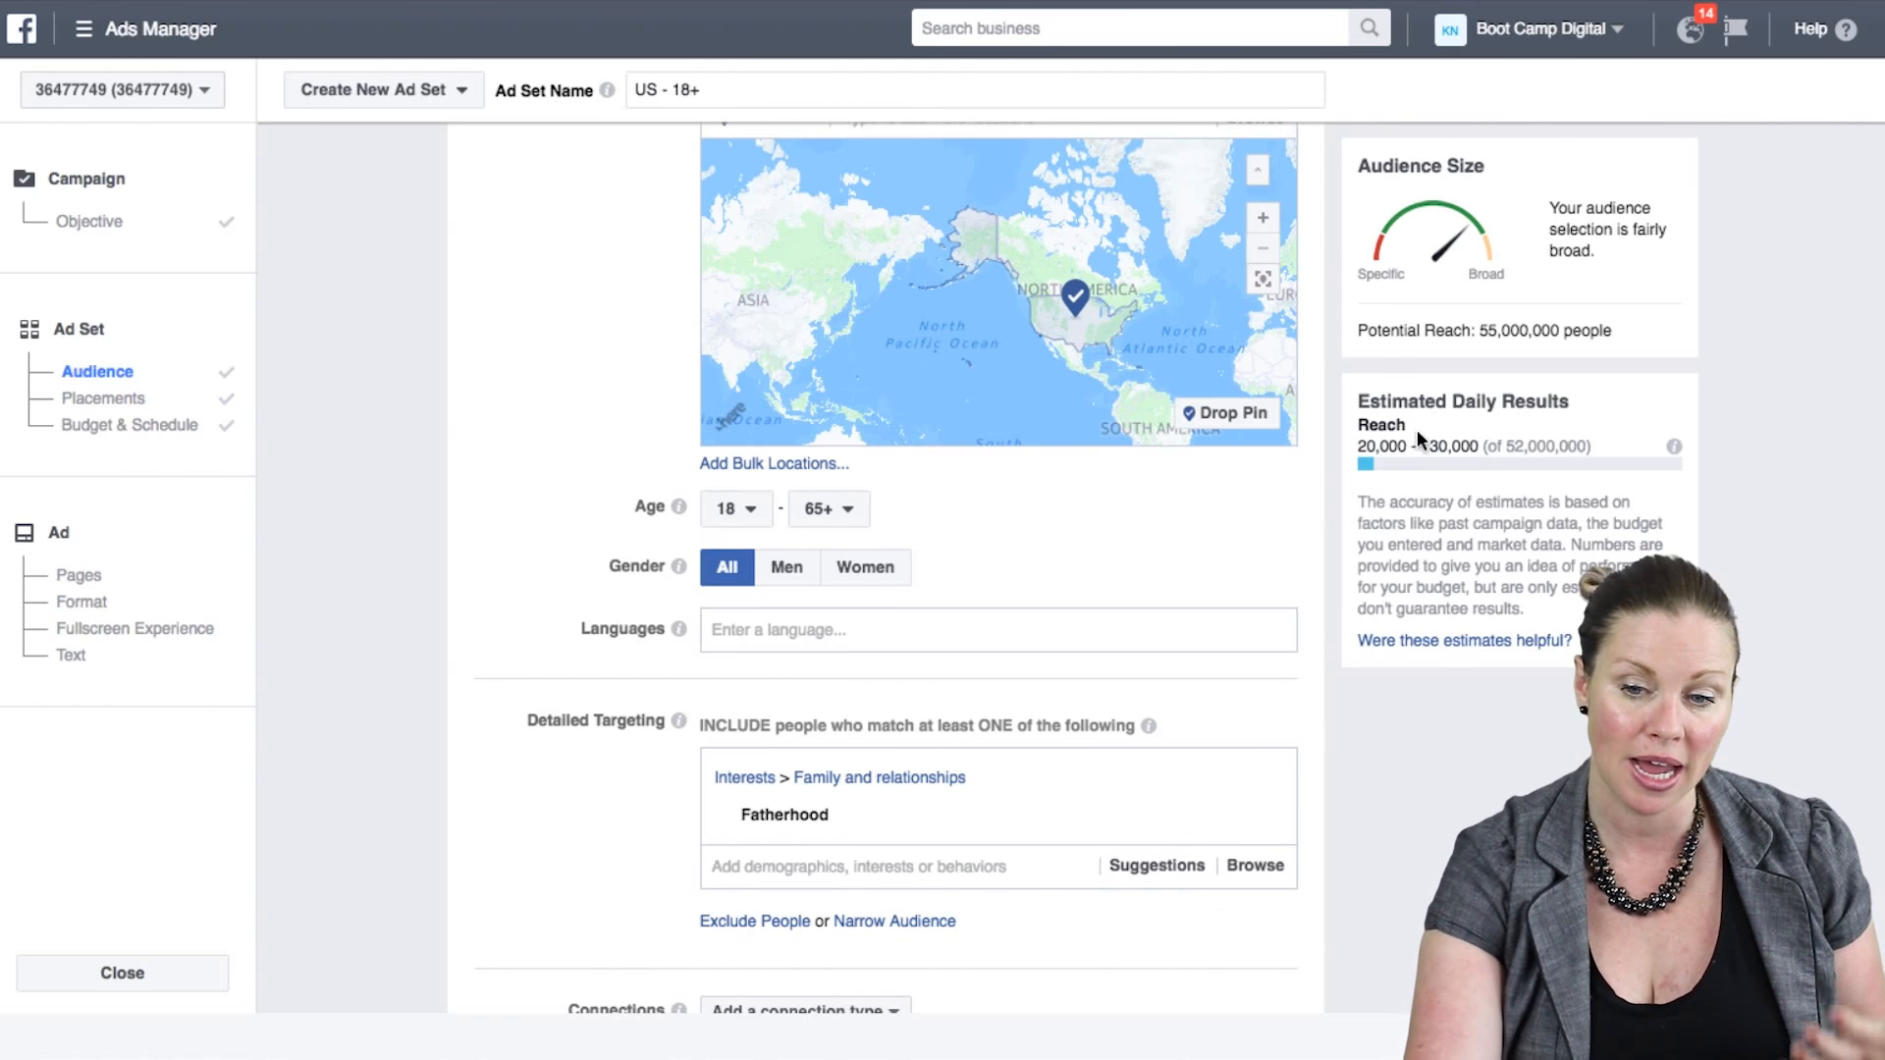
# - Restrict the Fatherhood audience to Men and switch it to Women to compare the potential reach
pyautogui.click(798, 568)
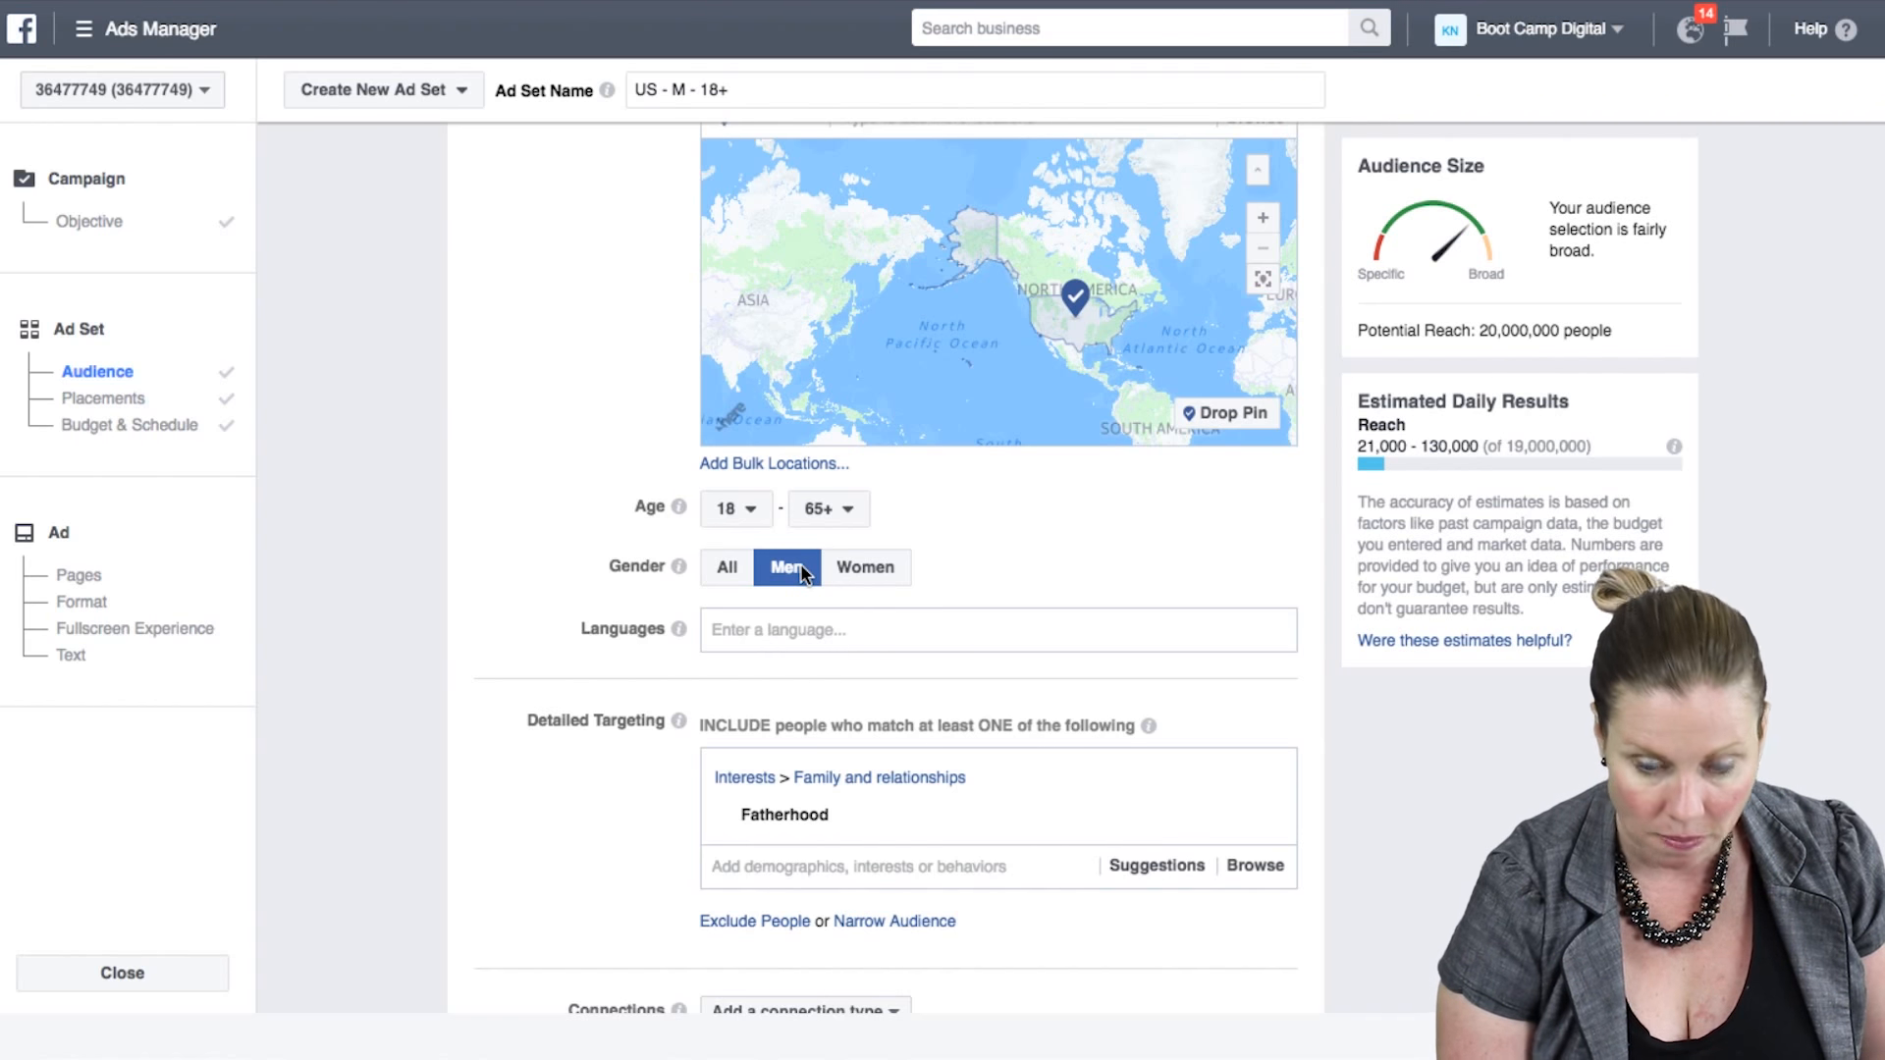
pyautogui.click(879, 574)
pyautogui.click(878, 570)
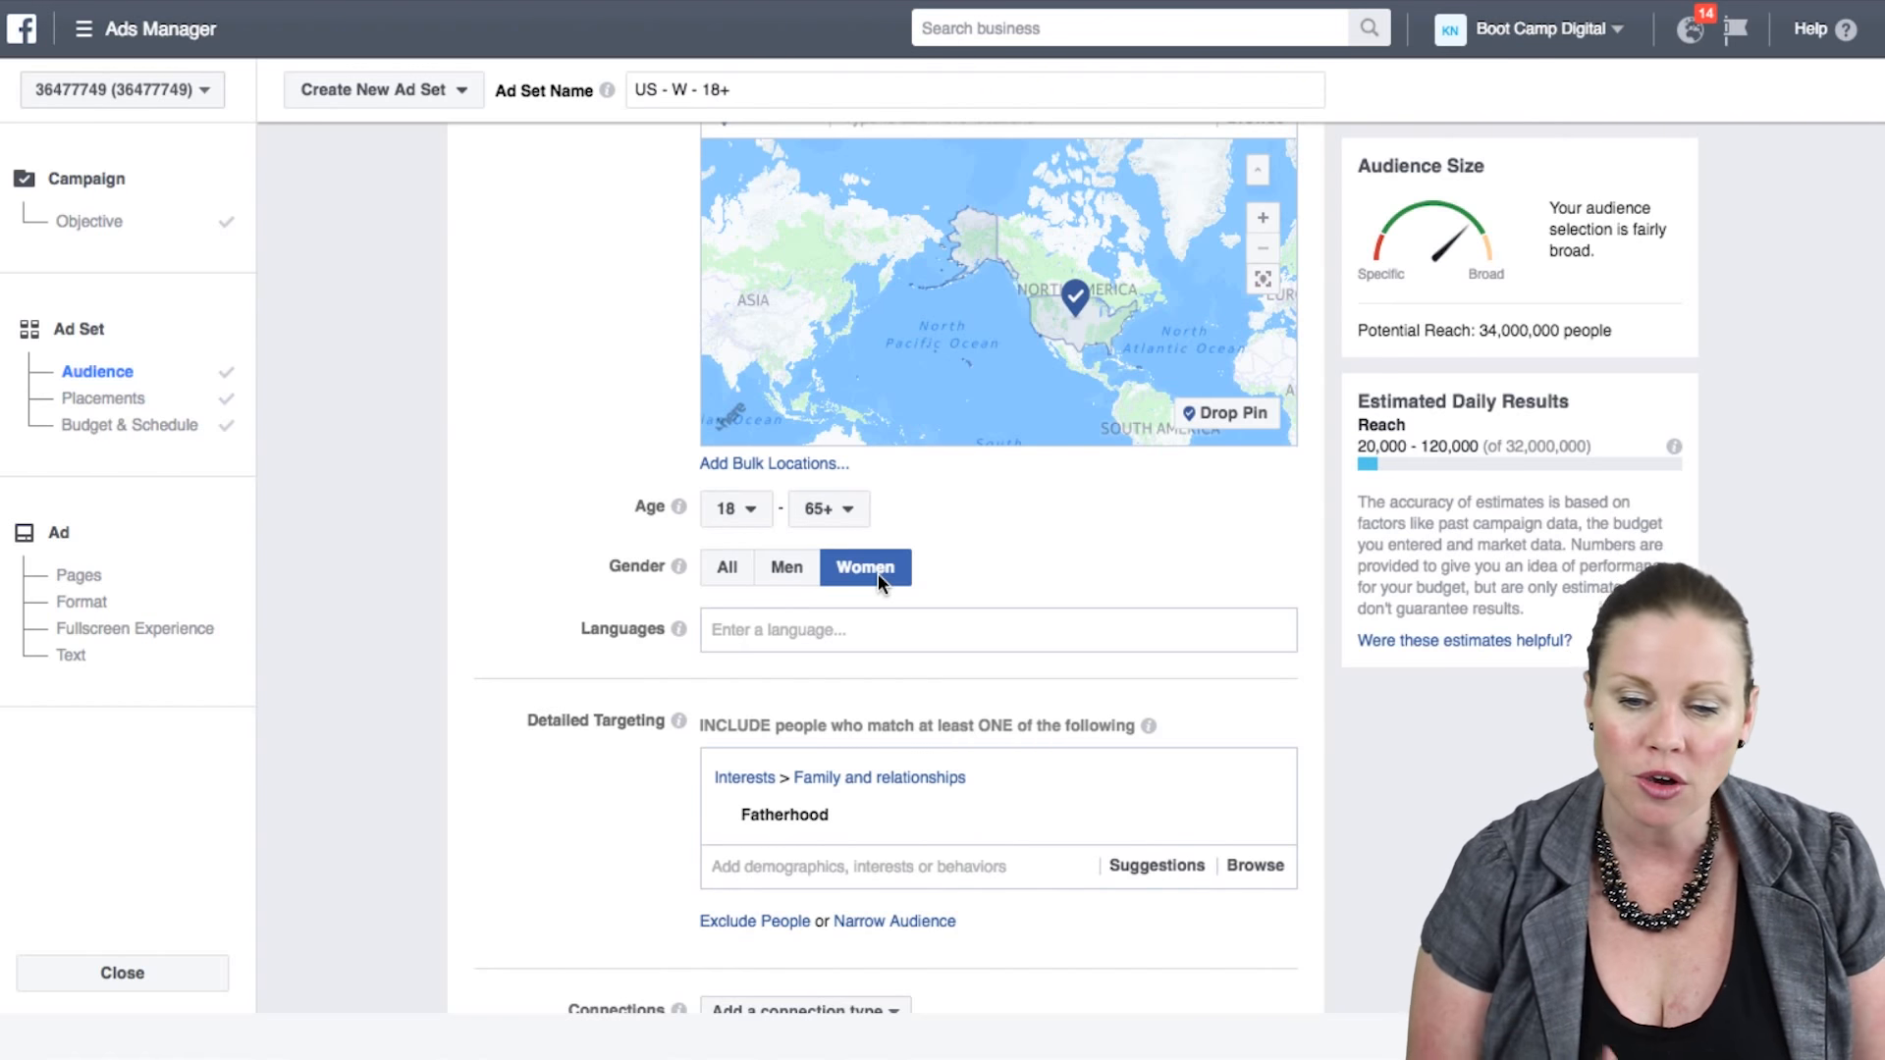
# - Add a Facebook Pages connection that targets people who like the Boot Camp Digital page
pyautogui.scroll(2, 969, 550)
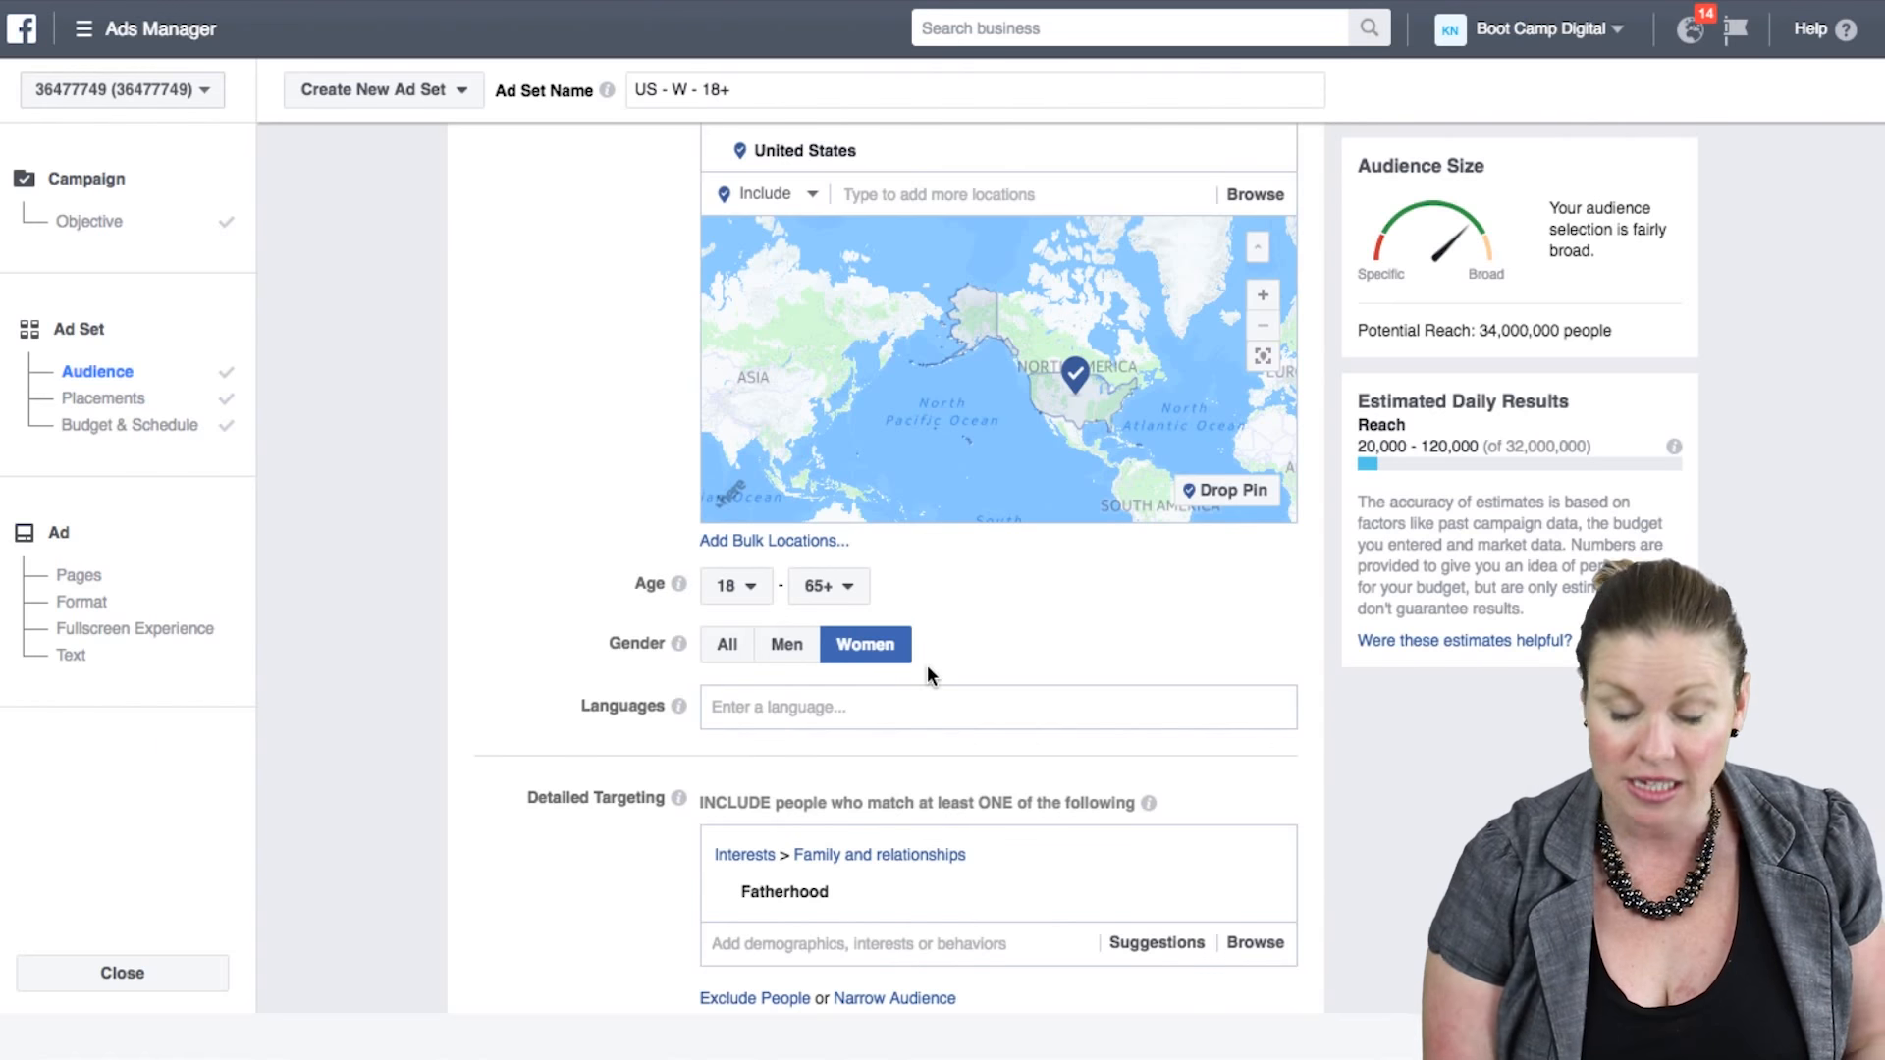
pyautogui.scroll(-6, 927, 667)
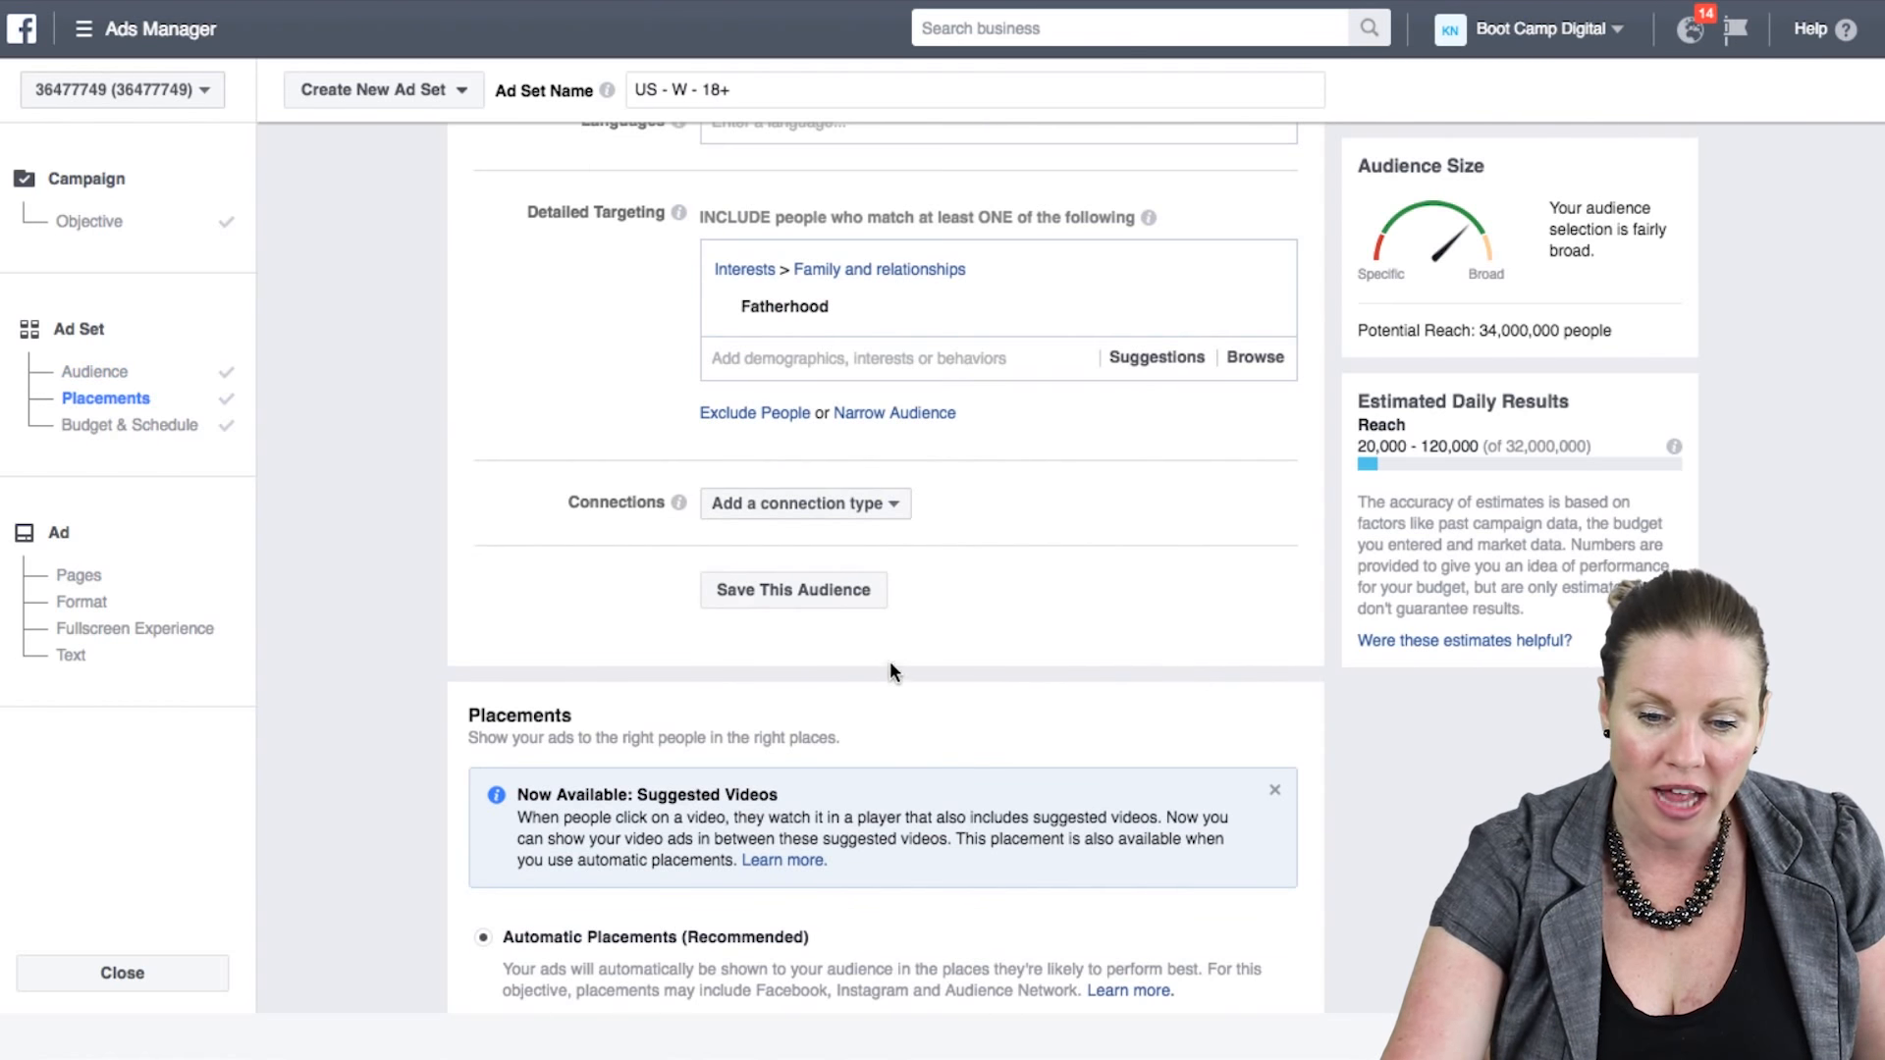
pyautogui.click(889, 504)
pyautogui.moveTo(888, 355)
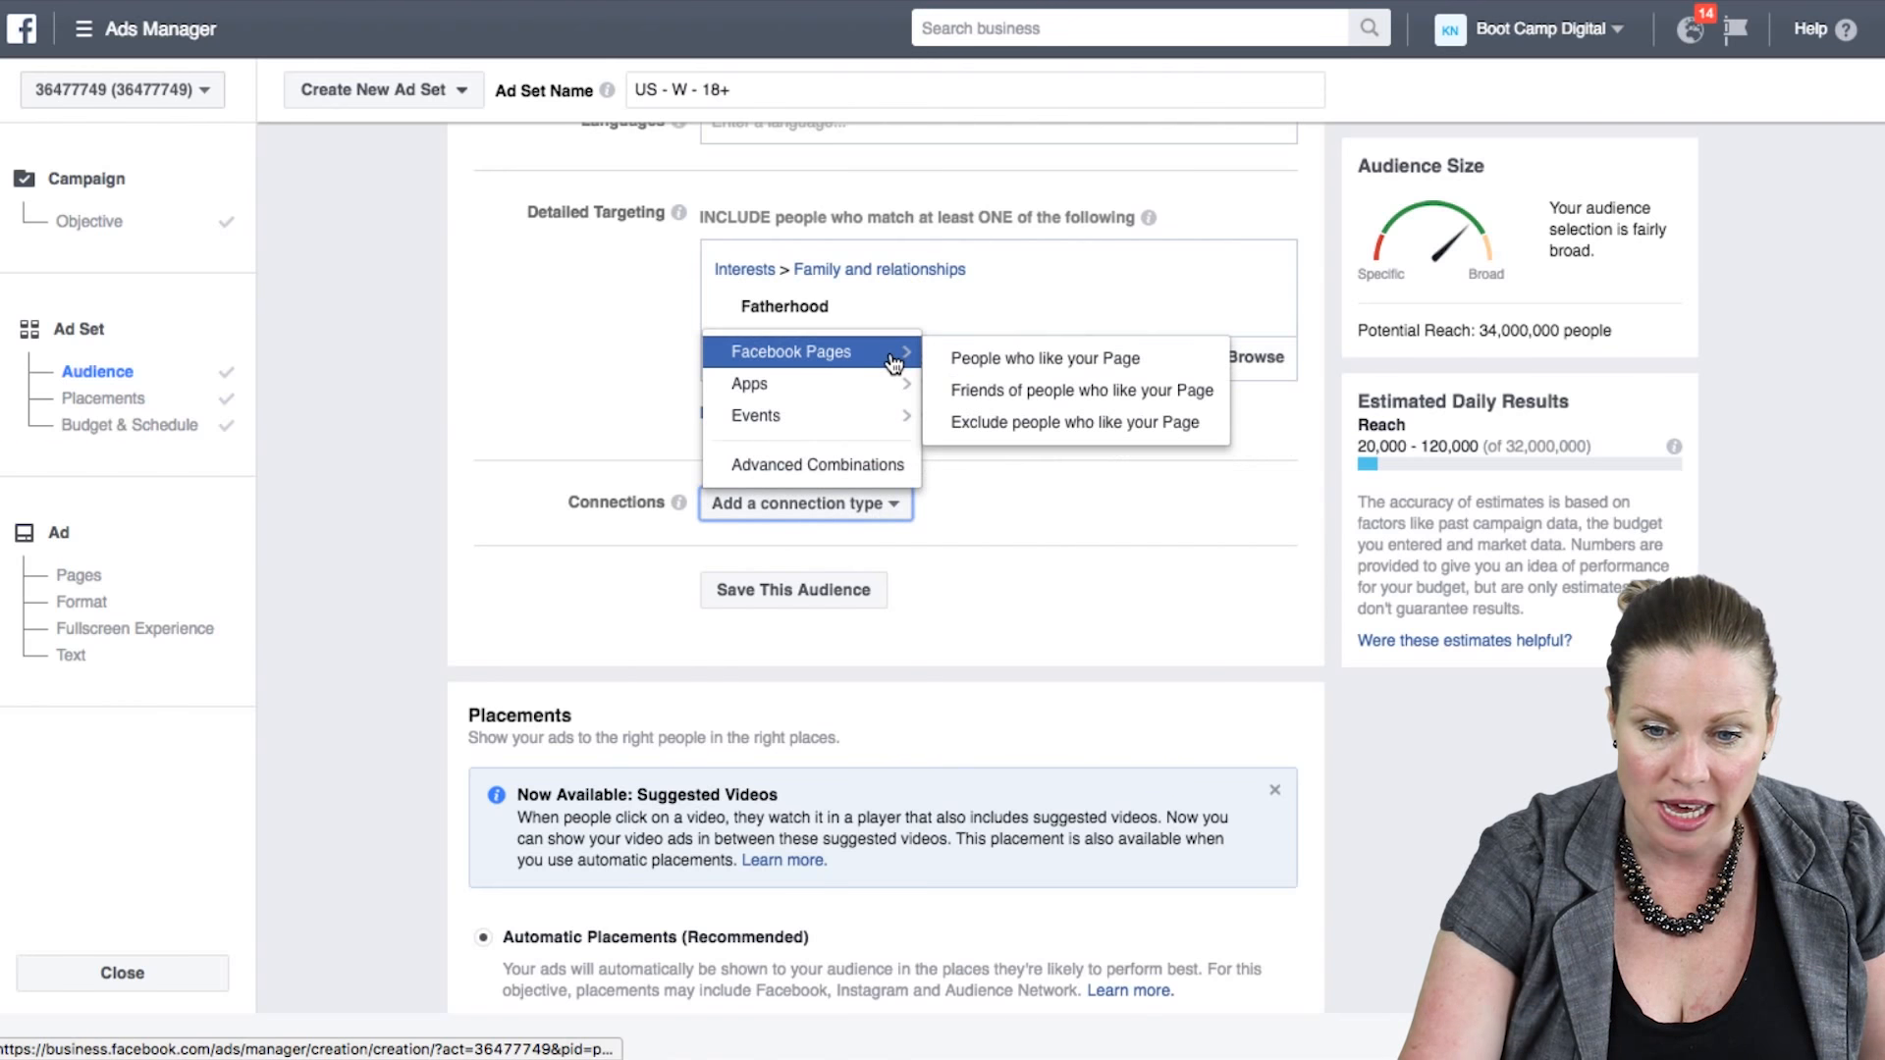
pyautogui.click(1041, 358)
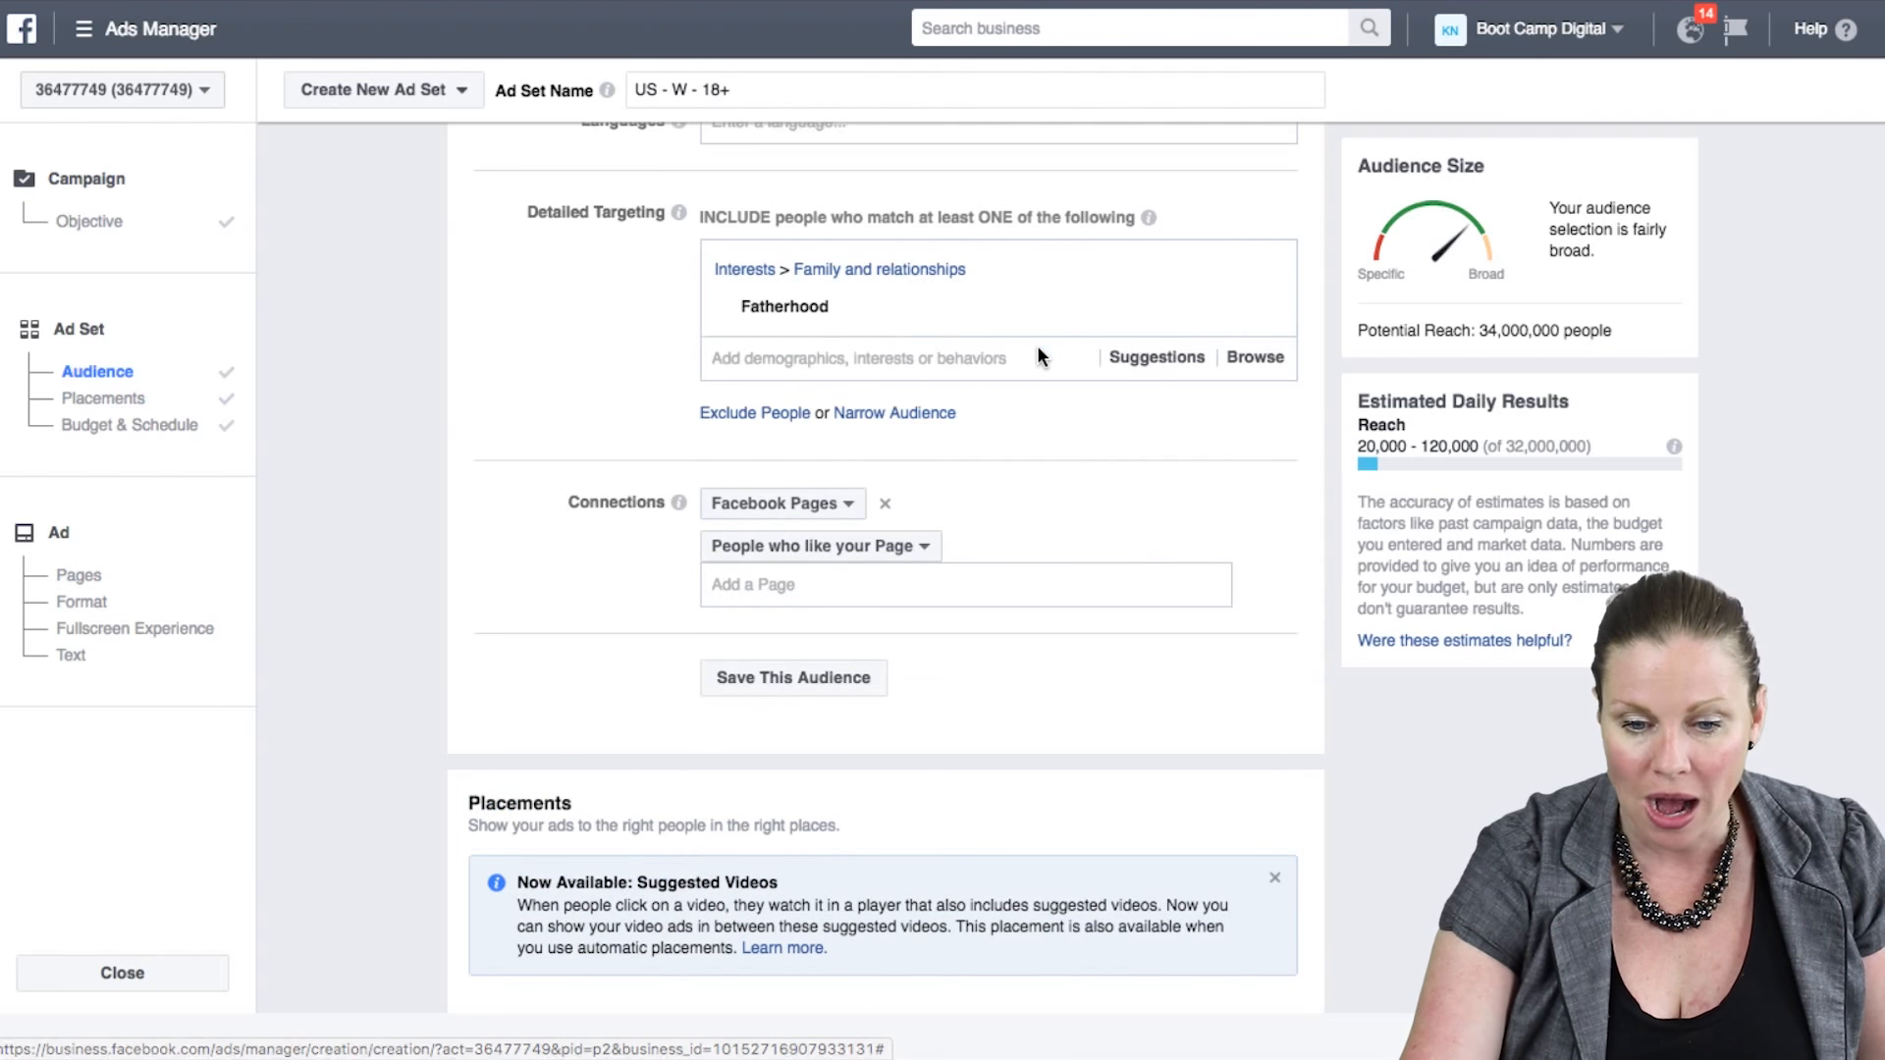
pyautogui.click(807, 594)
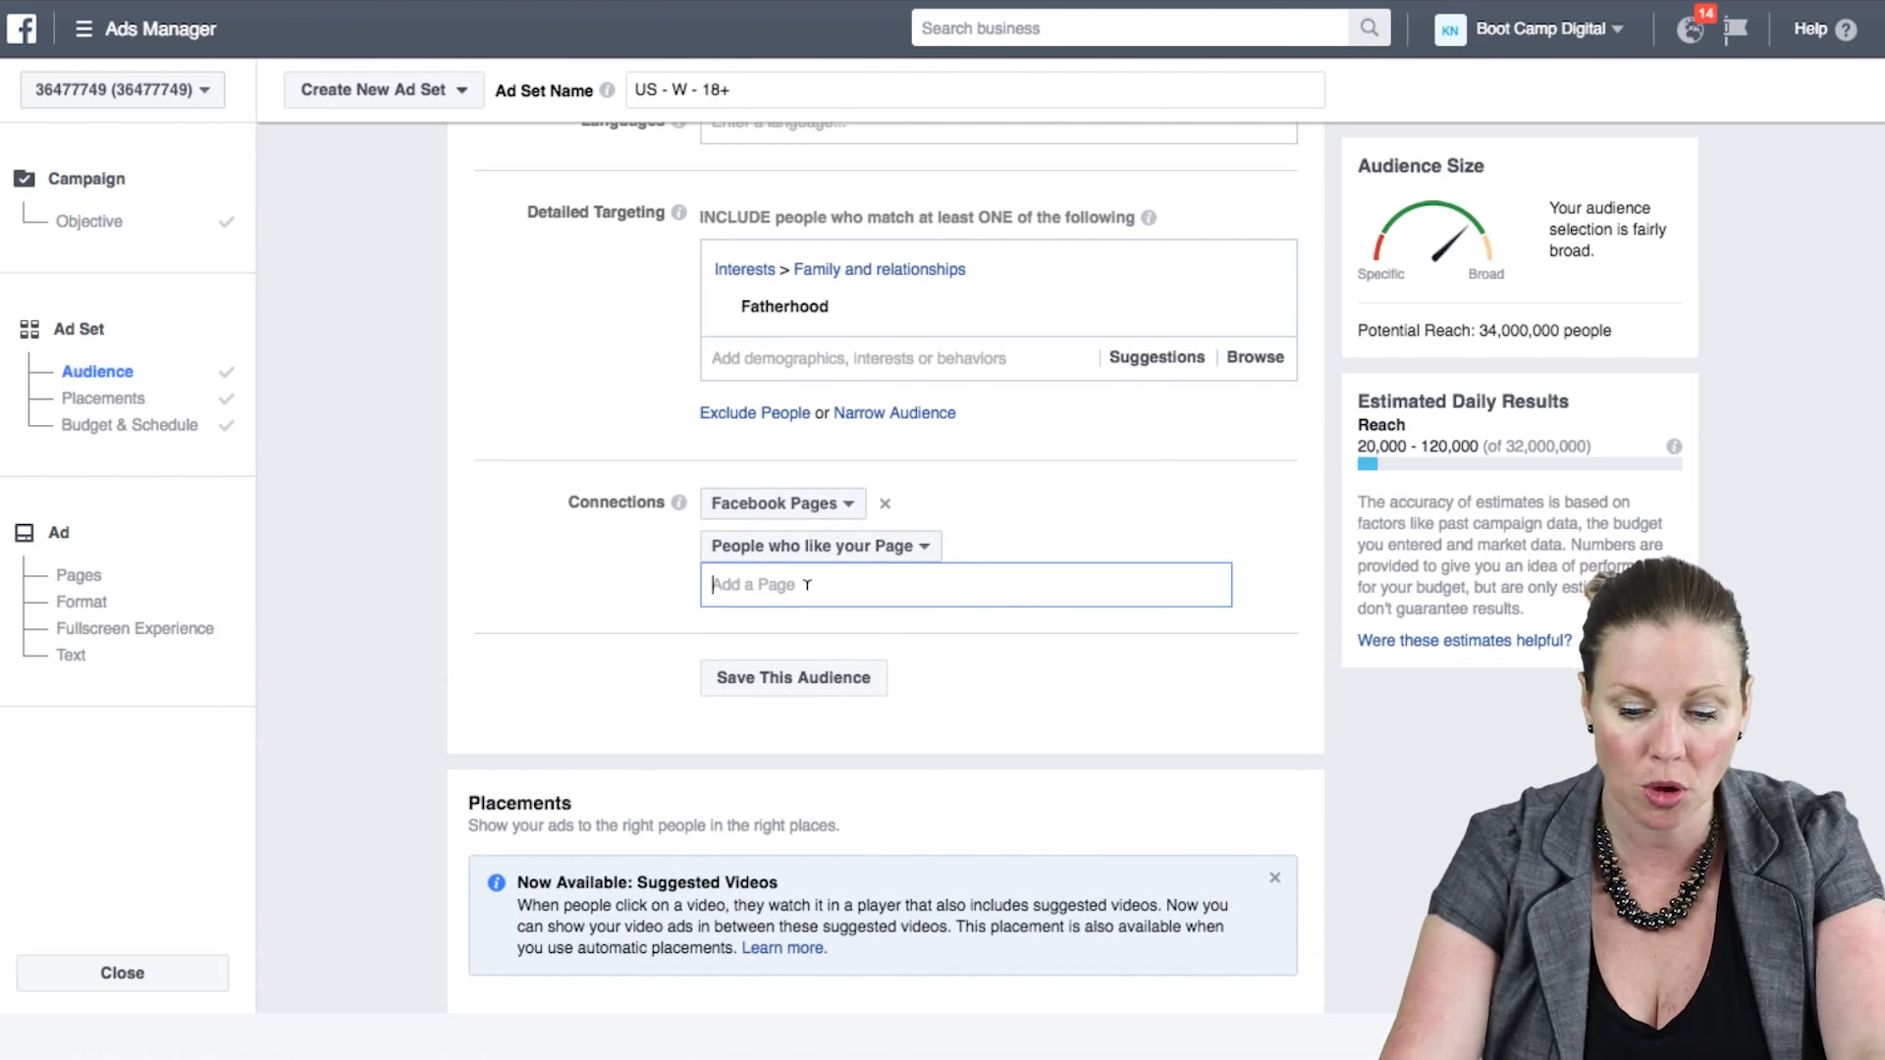
pyautogui.write('boot')
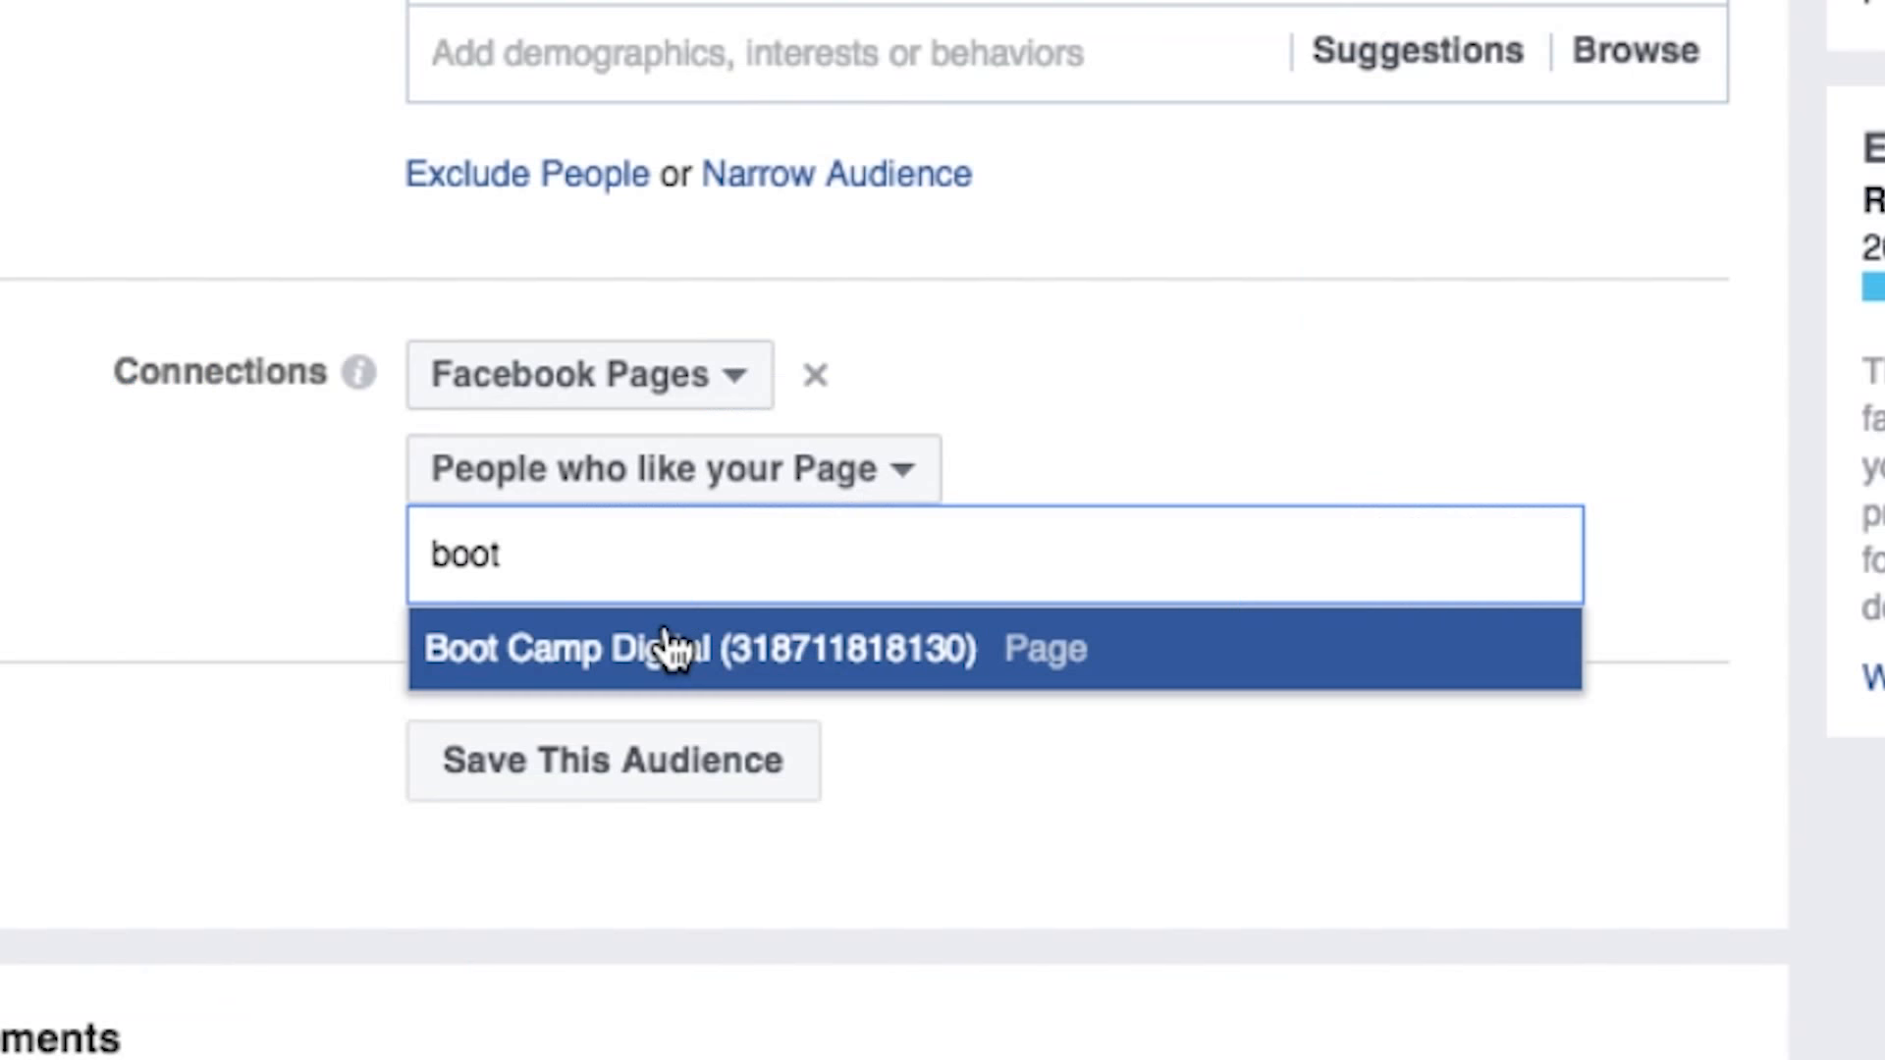
pyautogui.click(667, 648)
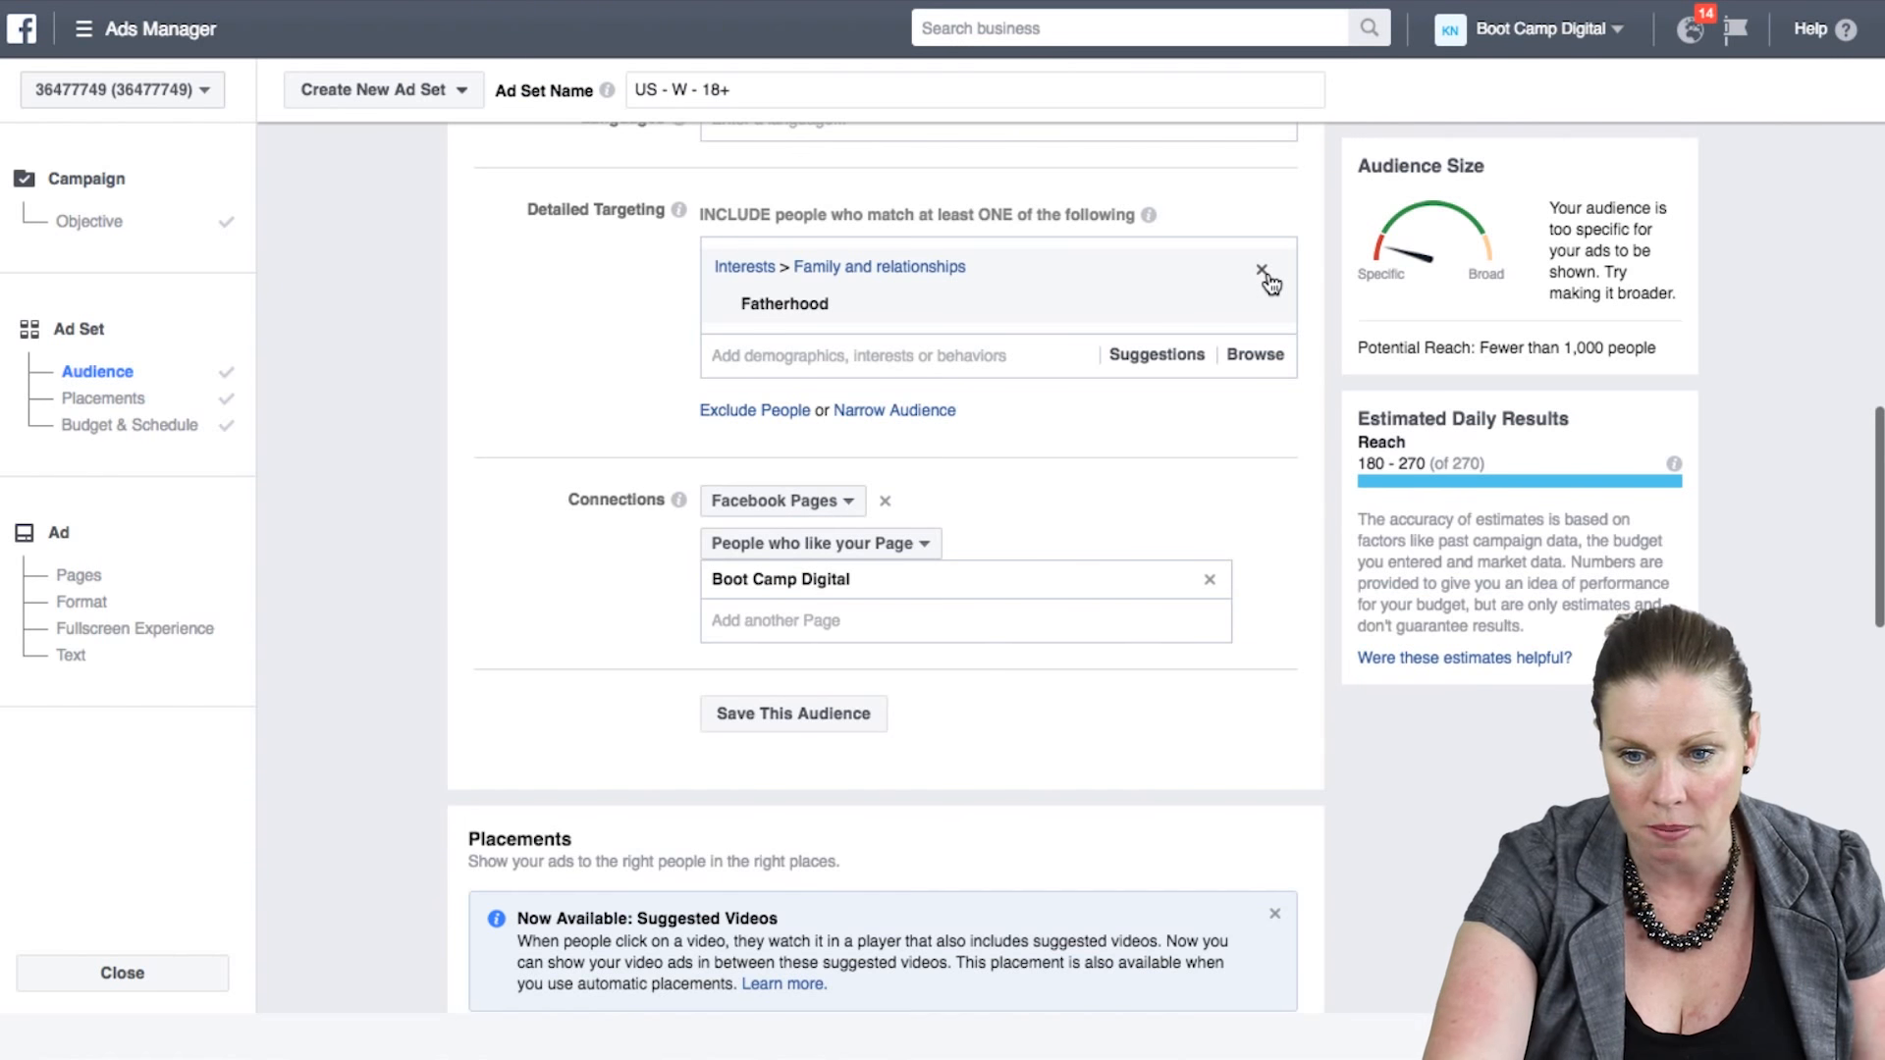
# - Remove the Fatherhood interest from detailed targeting and set the audience's gender to All
pyautogui.click(1263, 272)
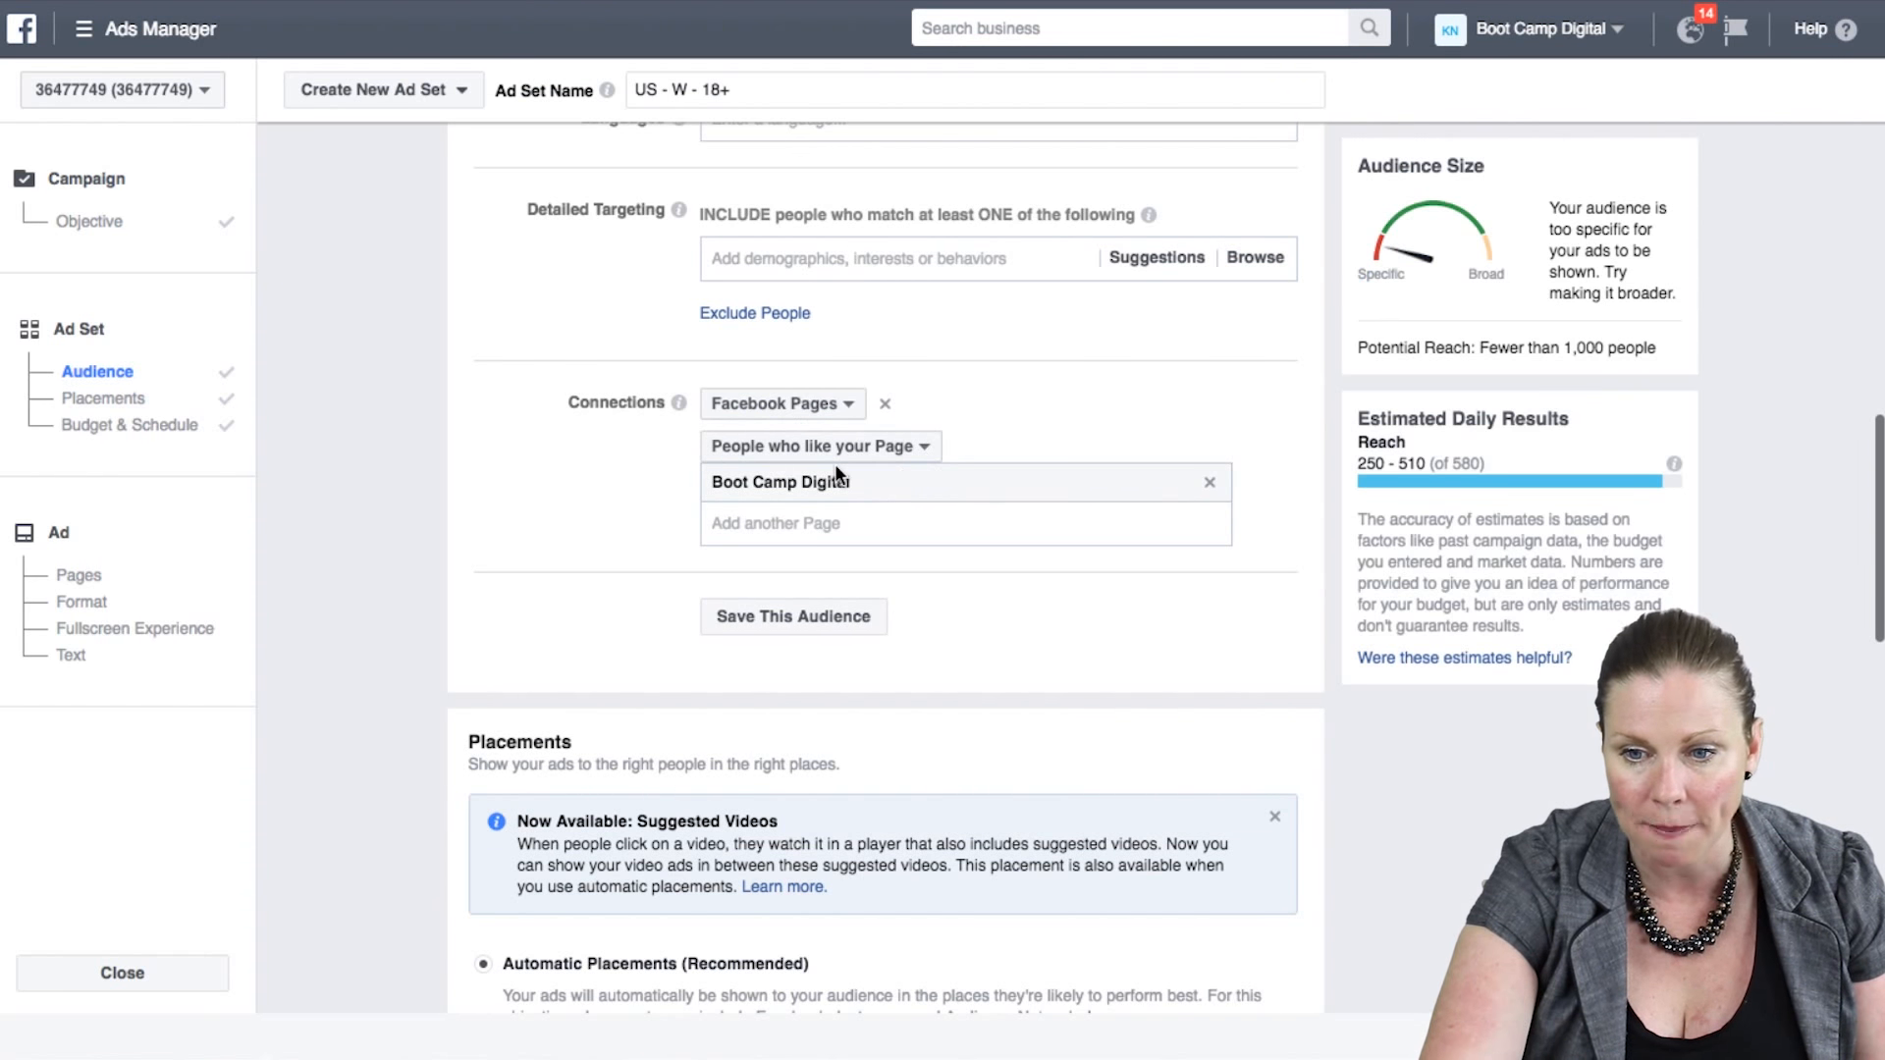
pyautogui.scroll(5, 835, 466)
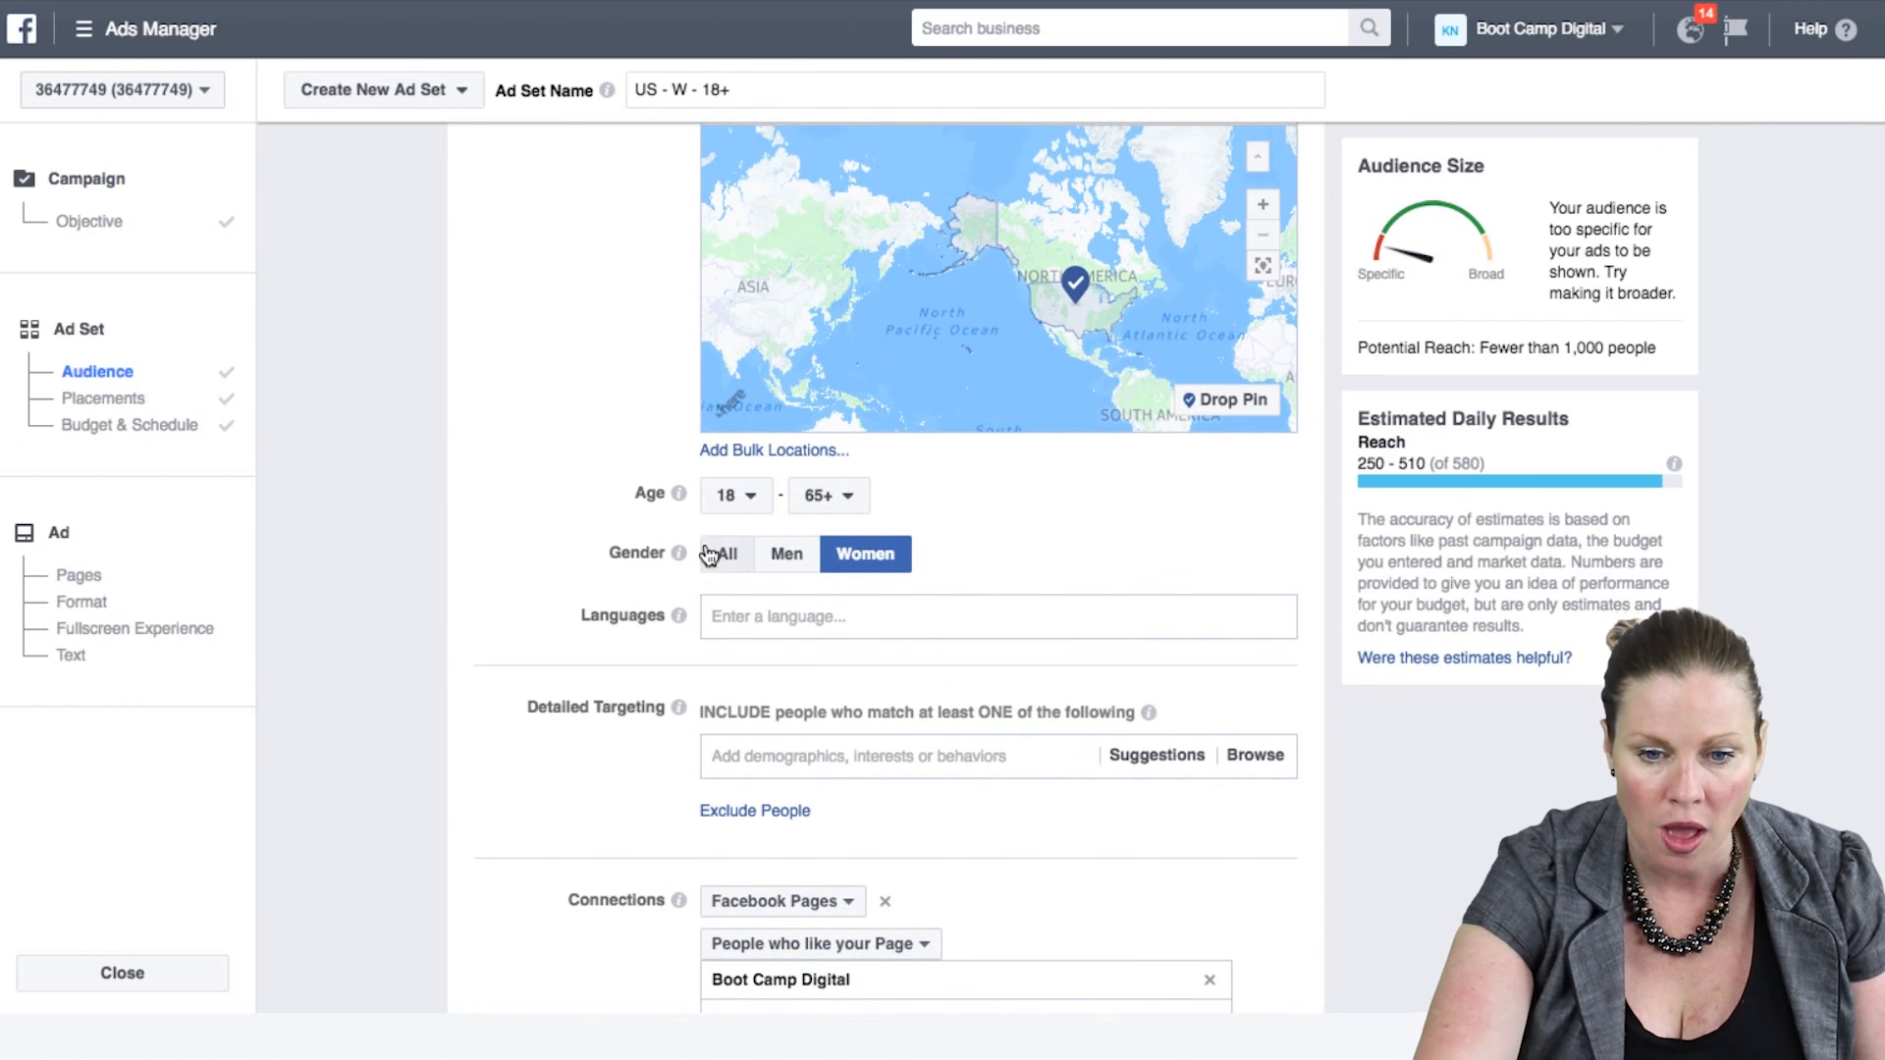
pyautogui.click(706, 547)
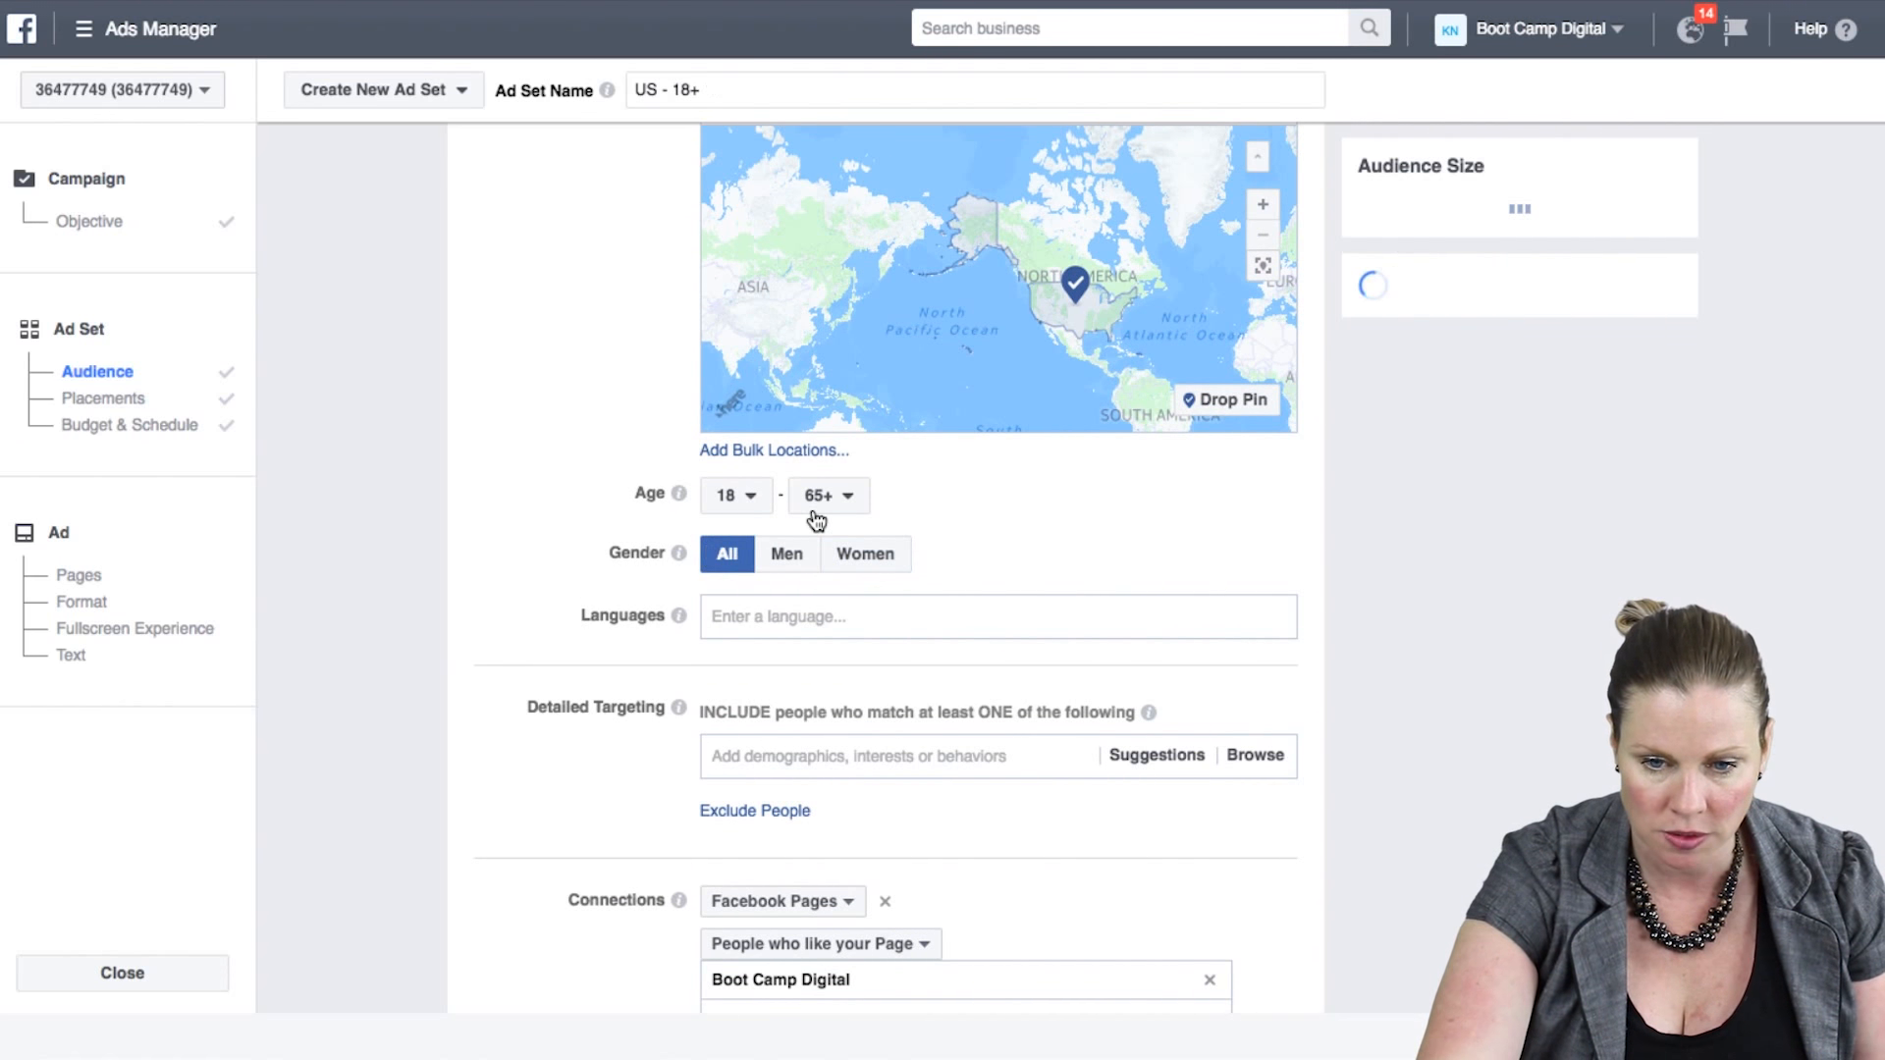
# - Review the audience settings from custom audiences and locations down to connections, including the detailed targeting suggestions
pyautogui.scroll(-1, 811, 509)
pyautogui.scroll(1, 813, 505)
pyautogui.scroll(3, 815, 503)
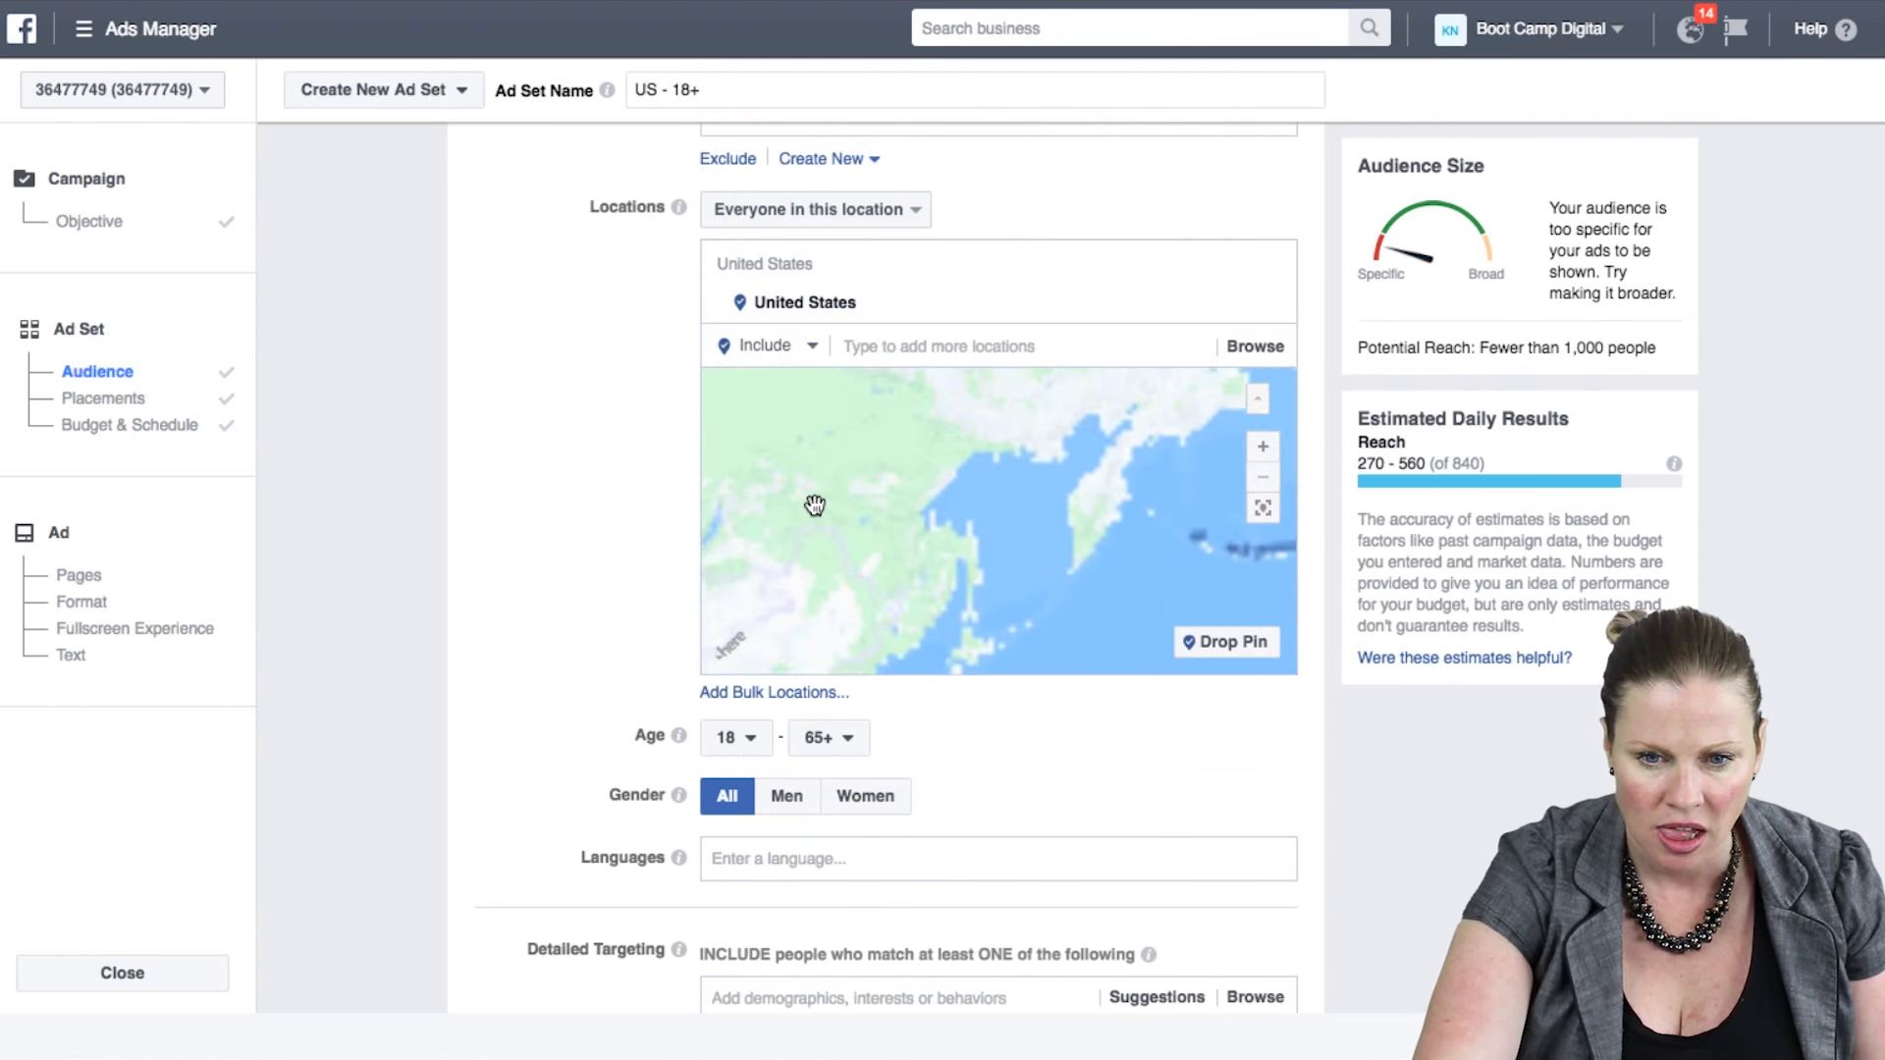
pyautogui.scroll(-4, 851, 416)
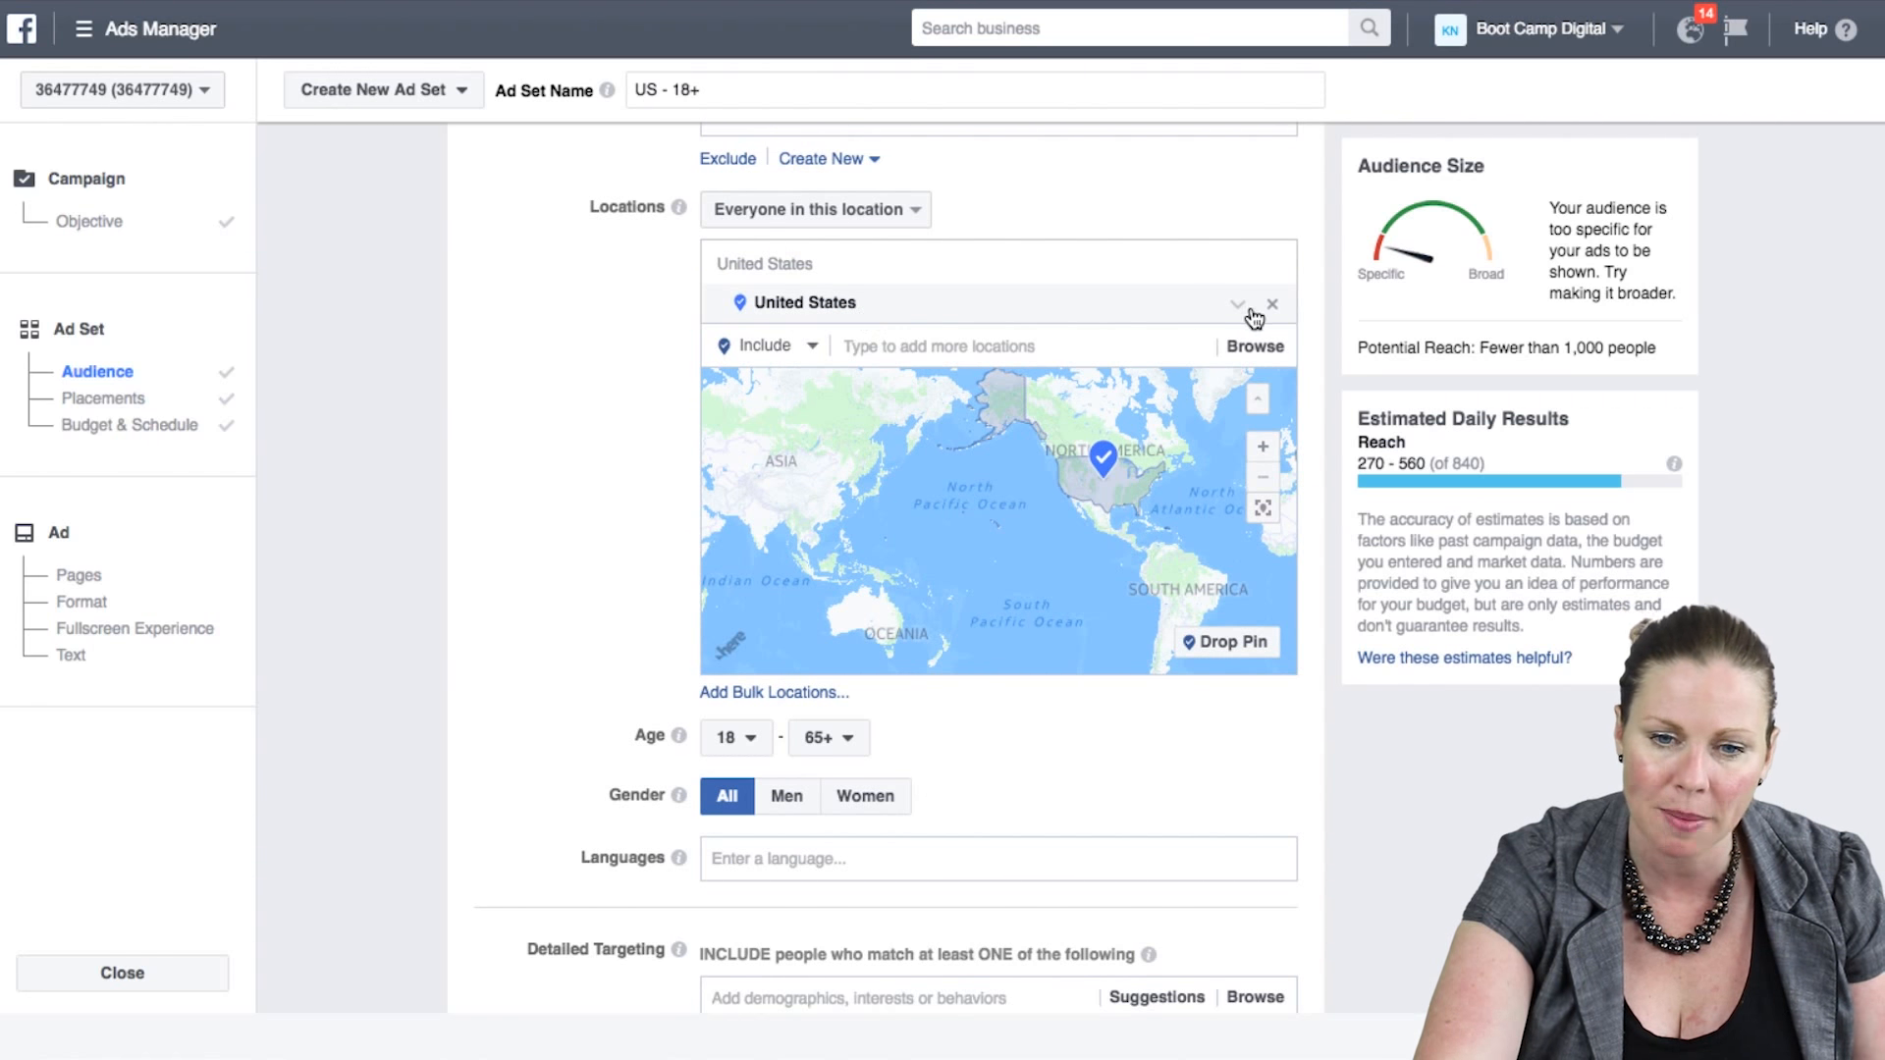
pyautogui.scroll(1, 965, 334)
pyautogui.scroll(2, 965, 335)
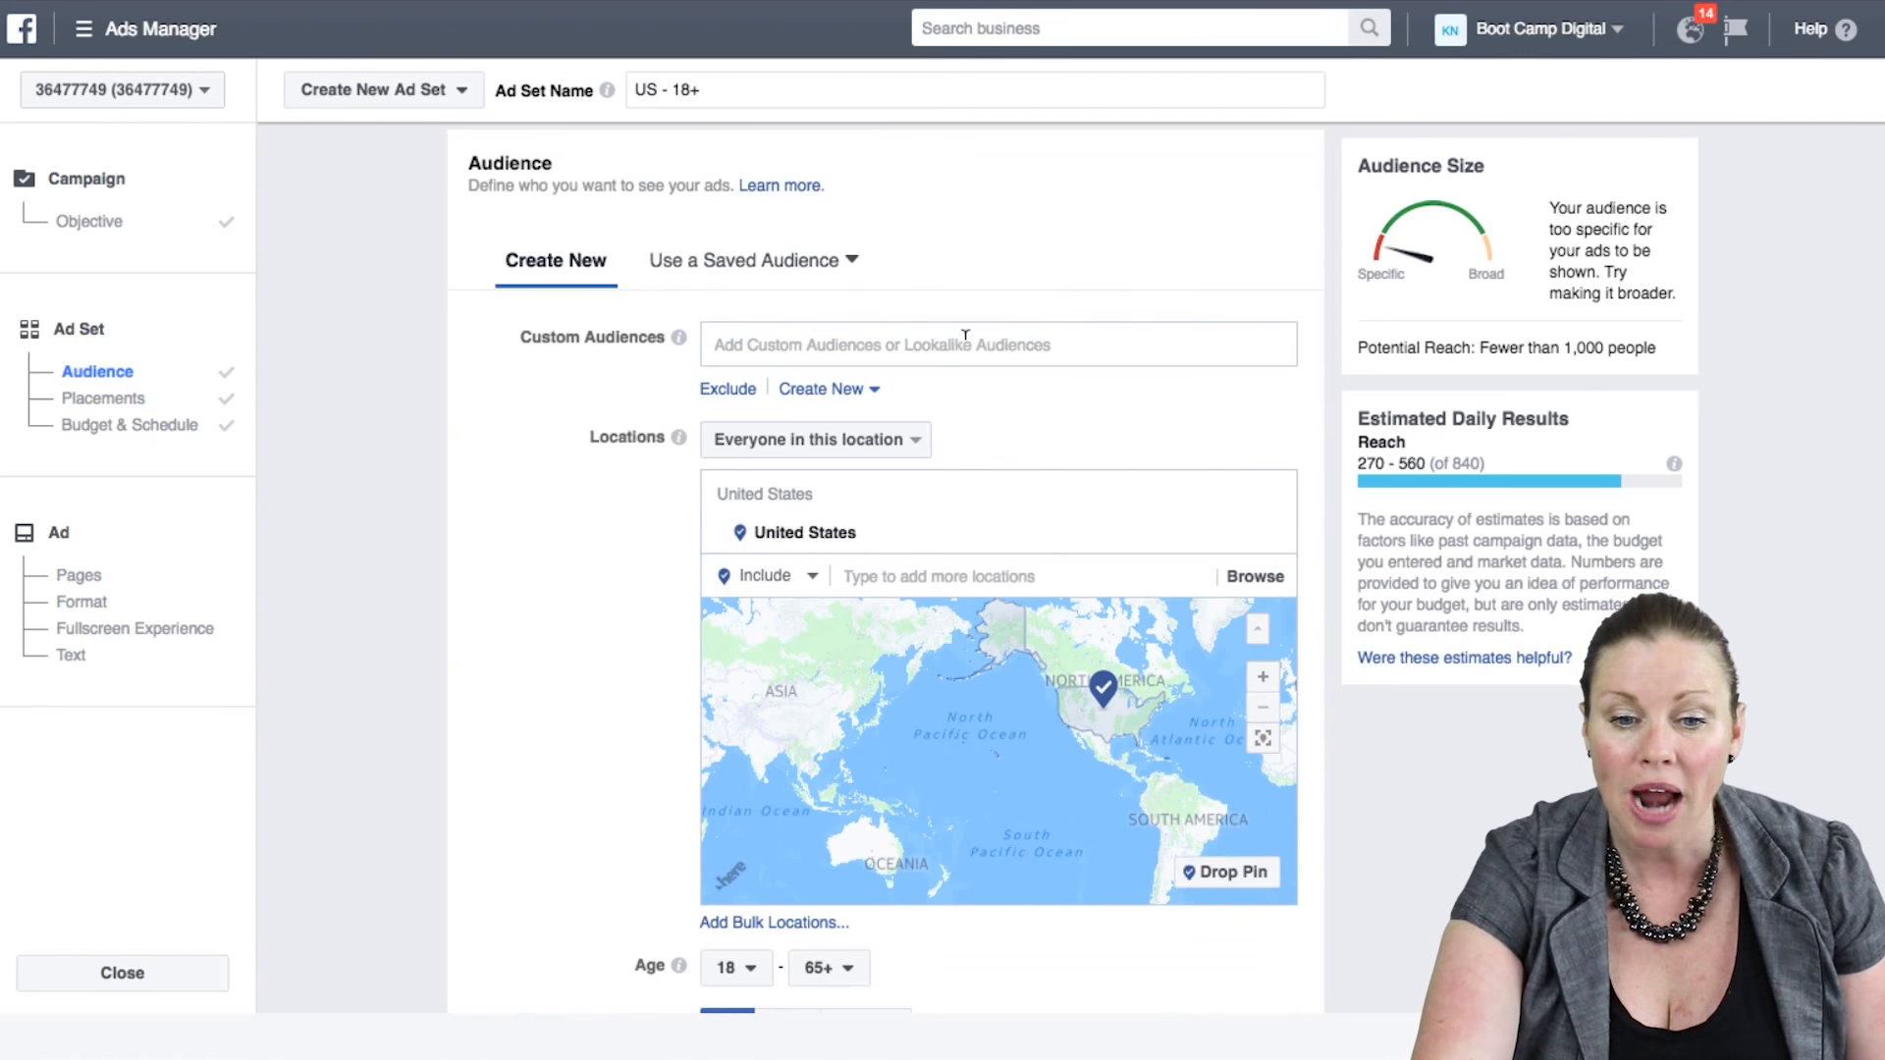
pyautogui.scroll(-3, 965, 335)
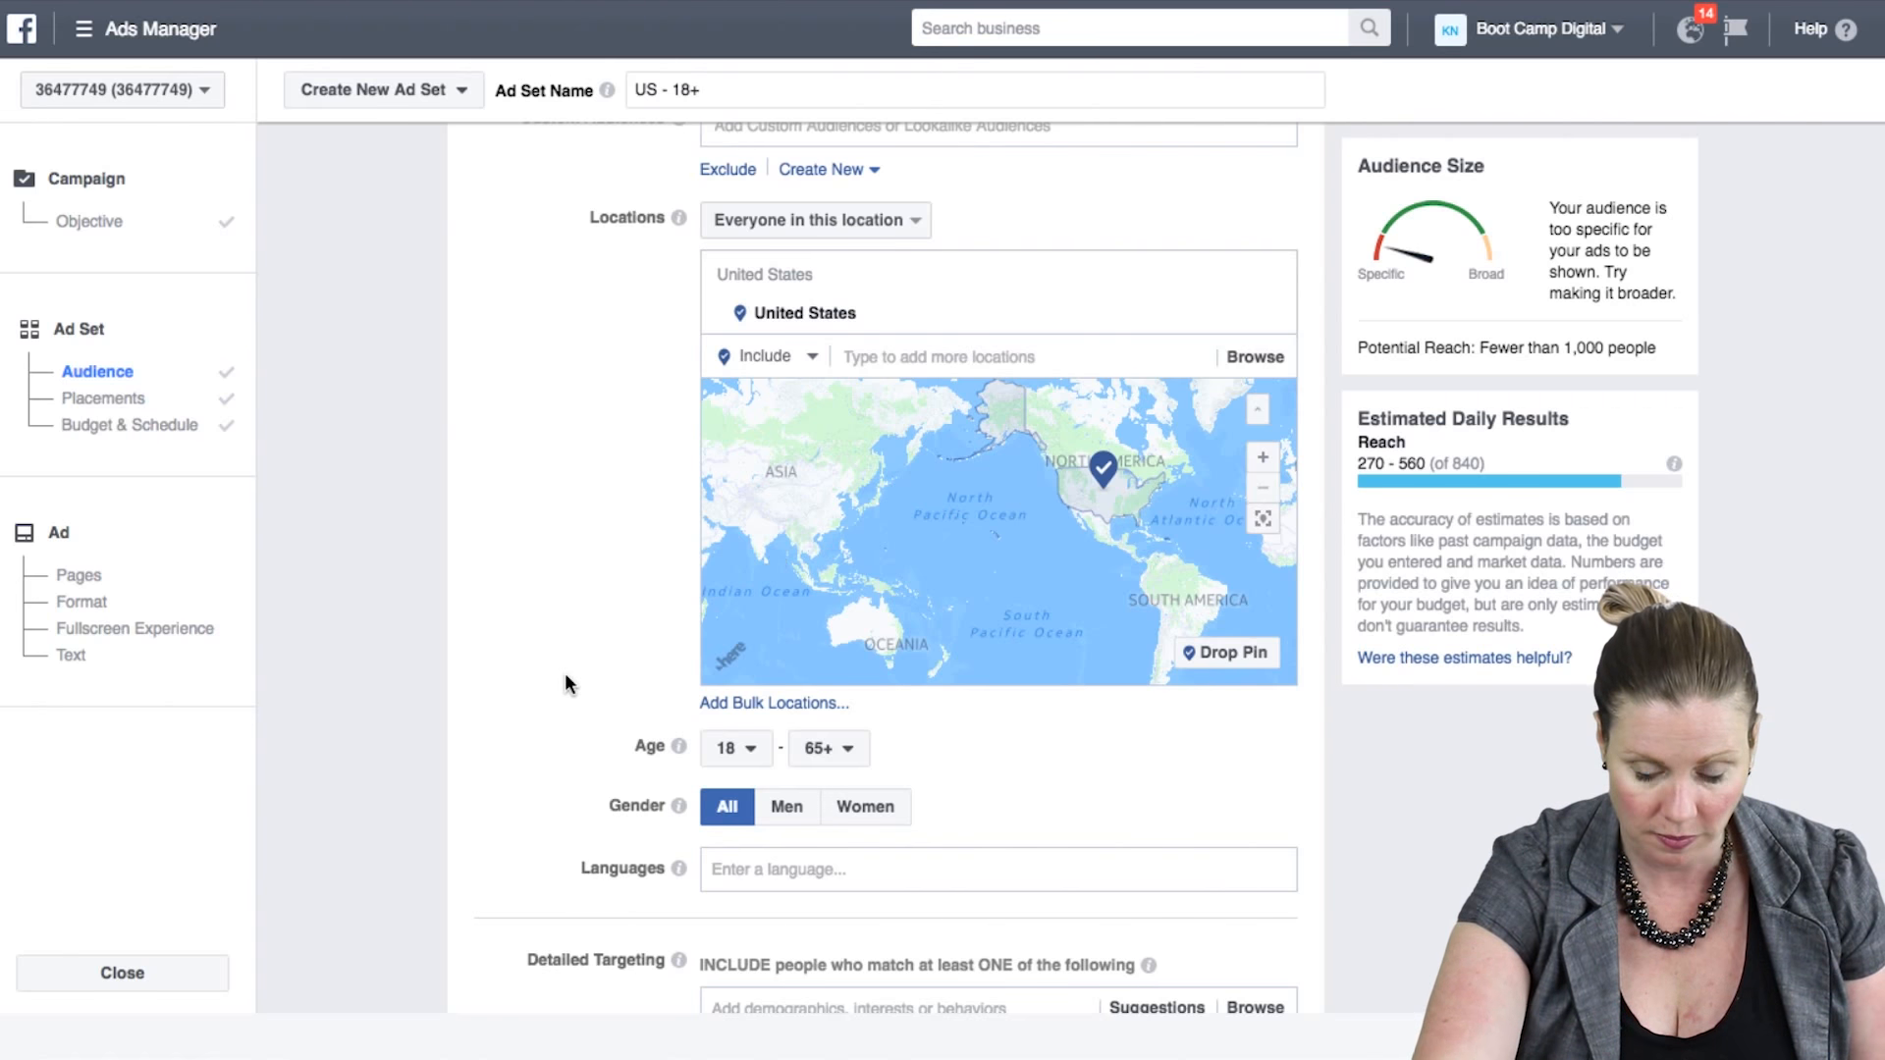
pyautogui.scroll(-5, 564, 673)
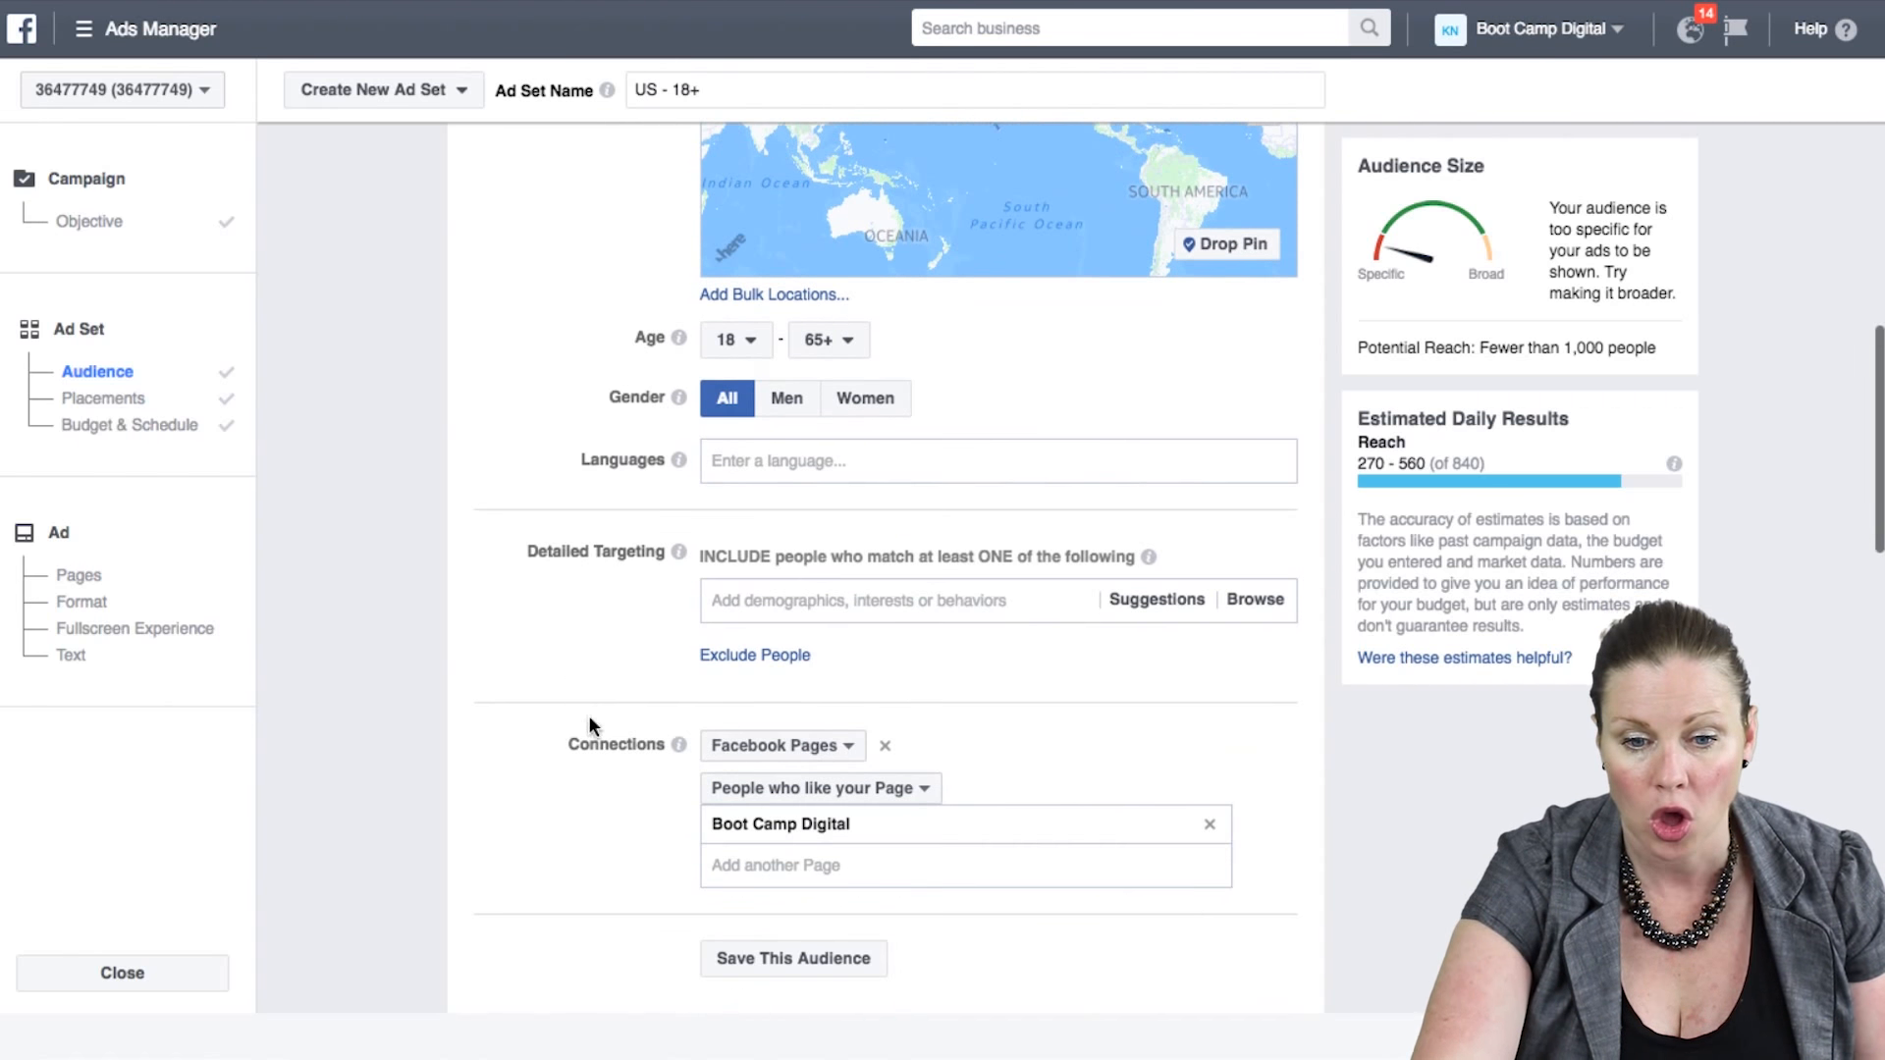
pyautogui.click(961, 597)
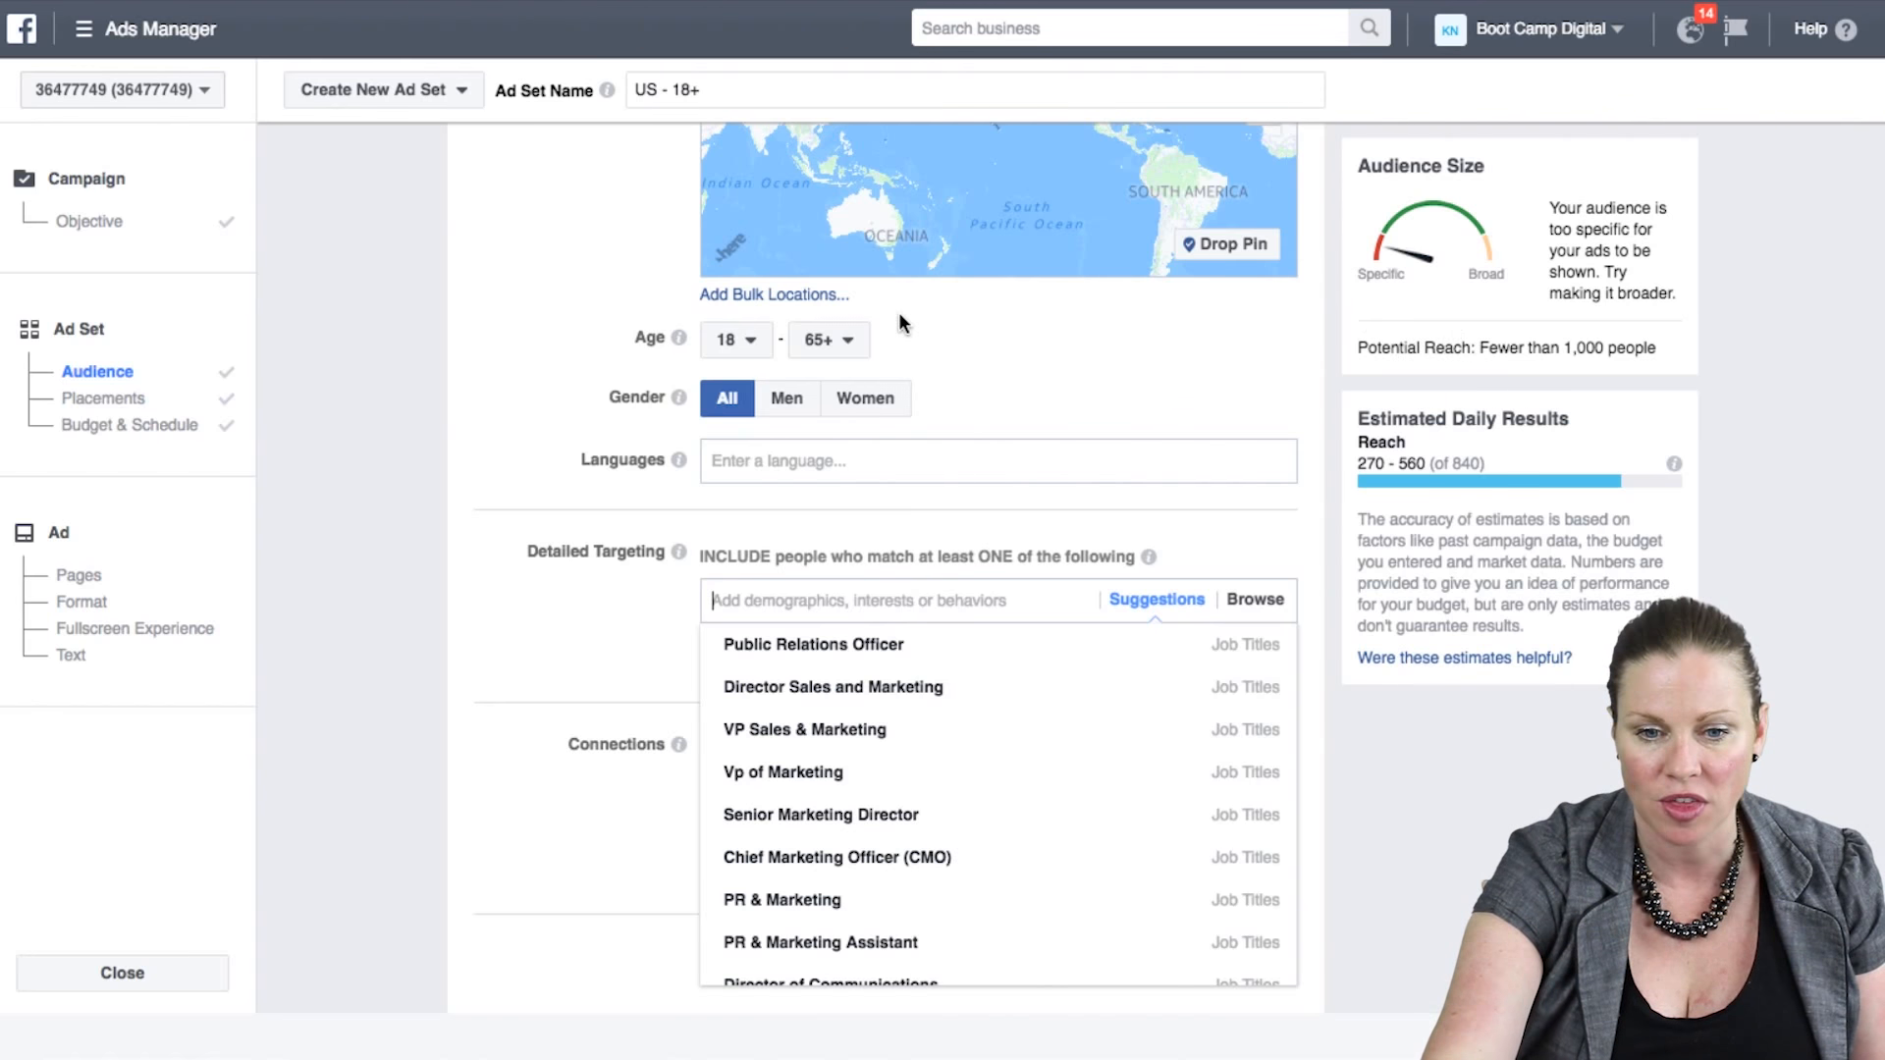
pyautogui.click(614, 825)
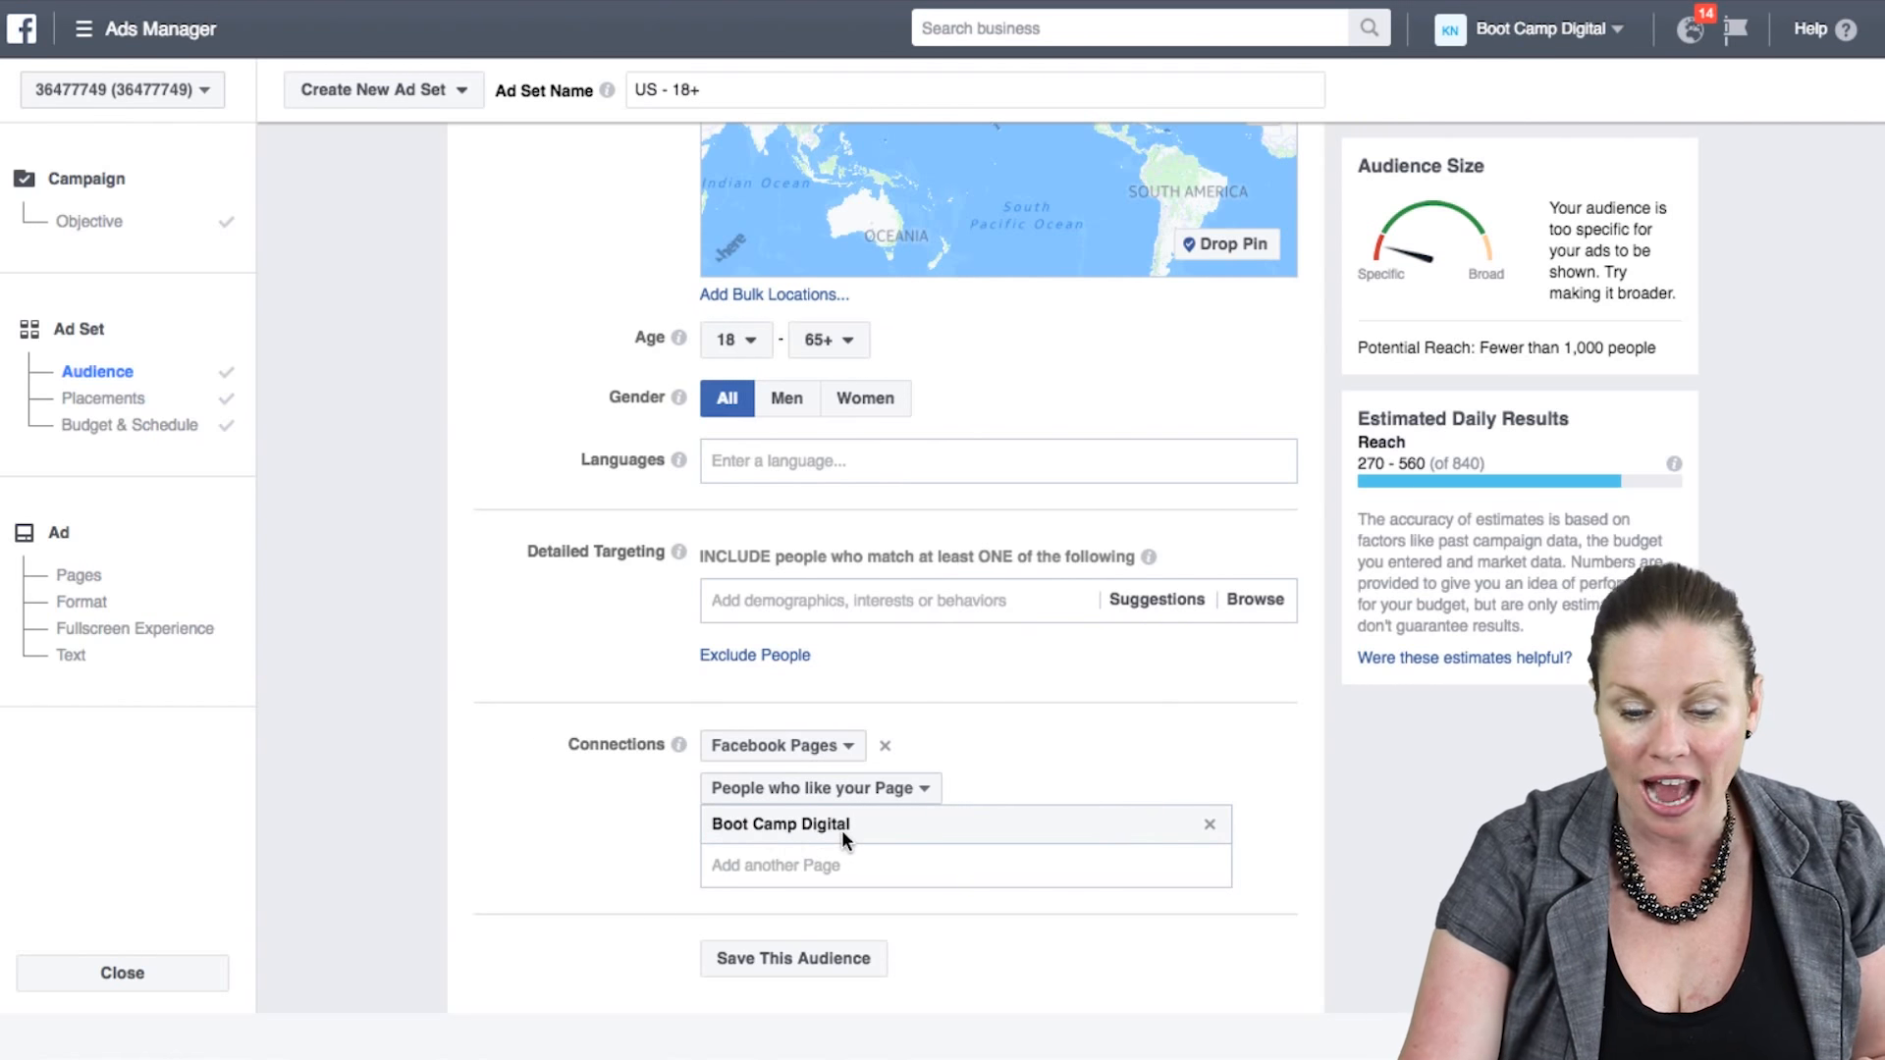
pyautogui.click(830, 611)
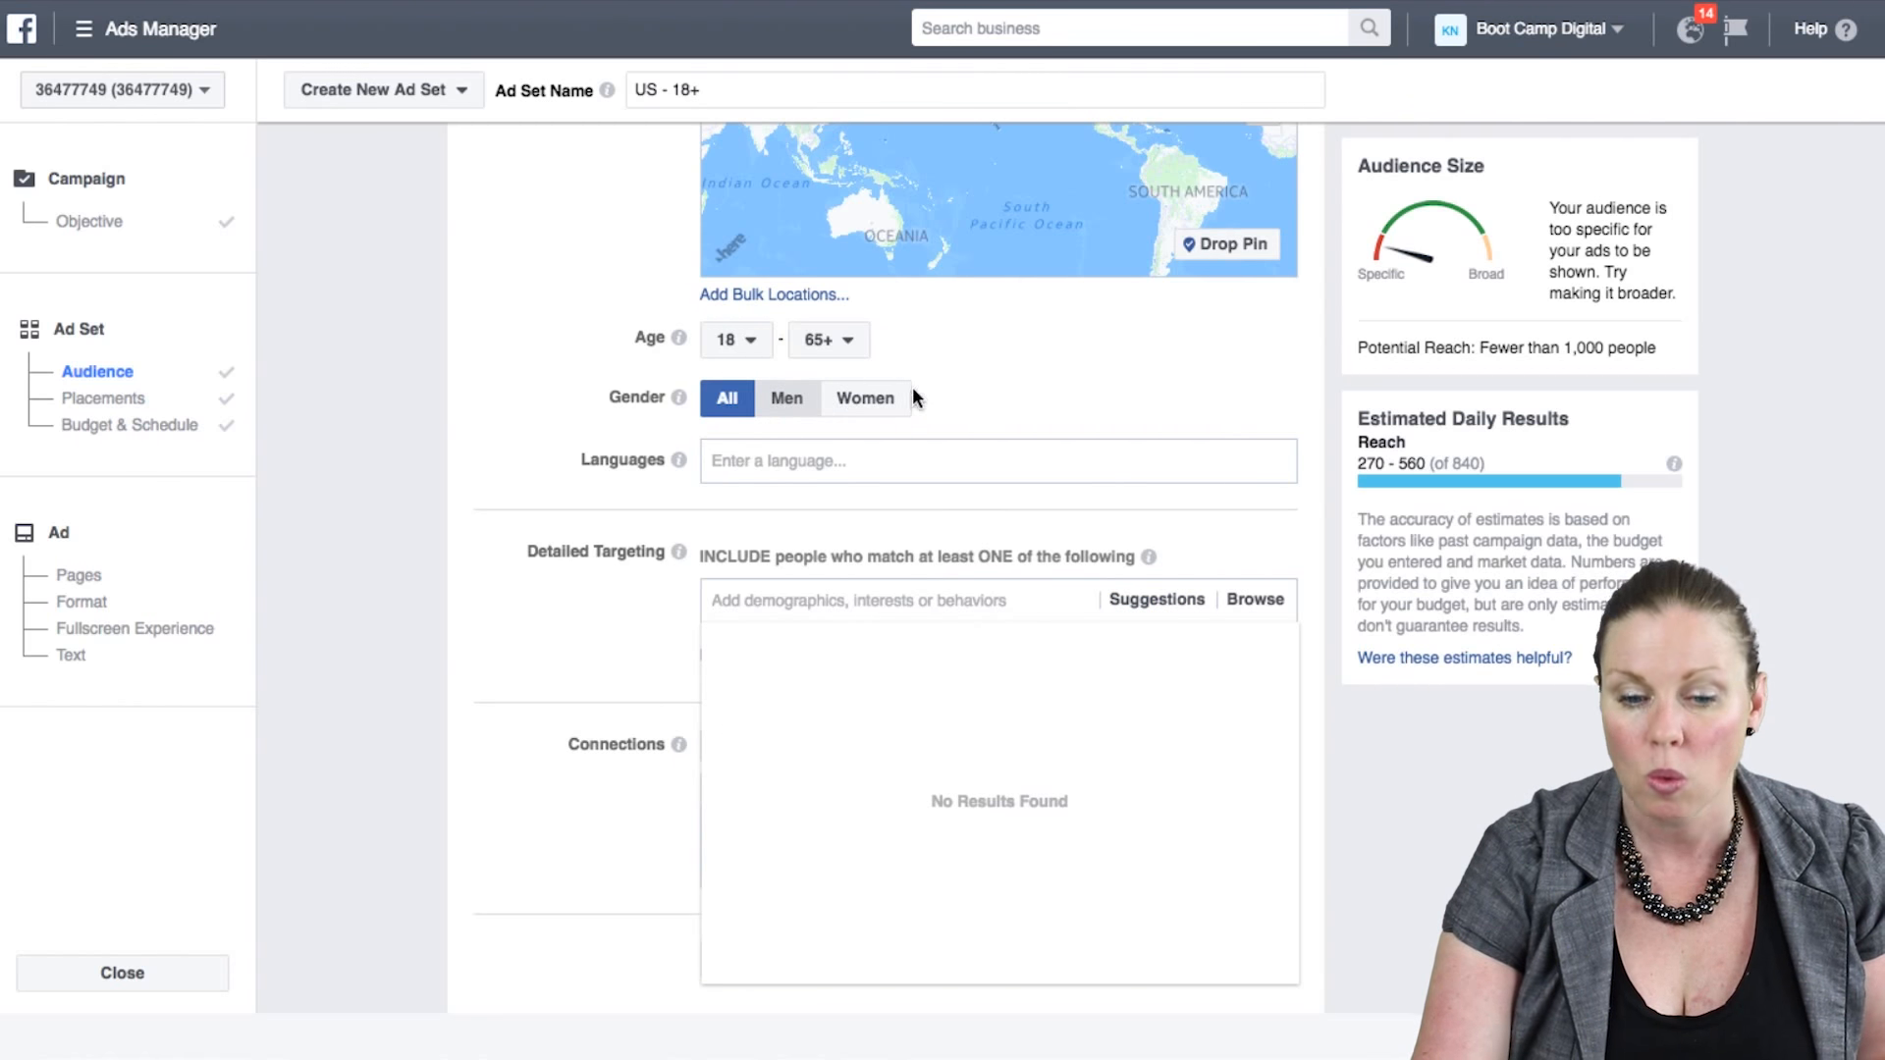
# - Restrict the page-fan audience's gender to Men and check the audience size against the location settings
pyautogui.click(786, 397)
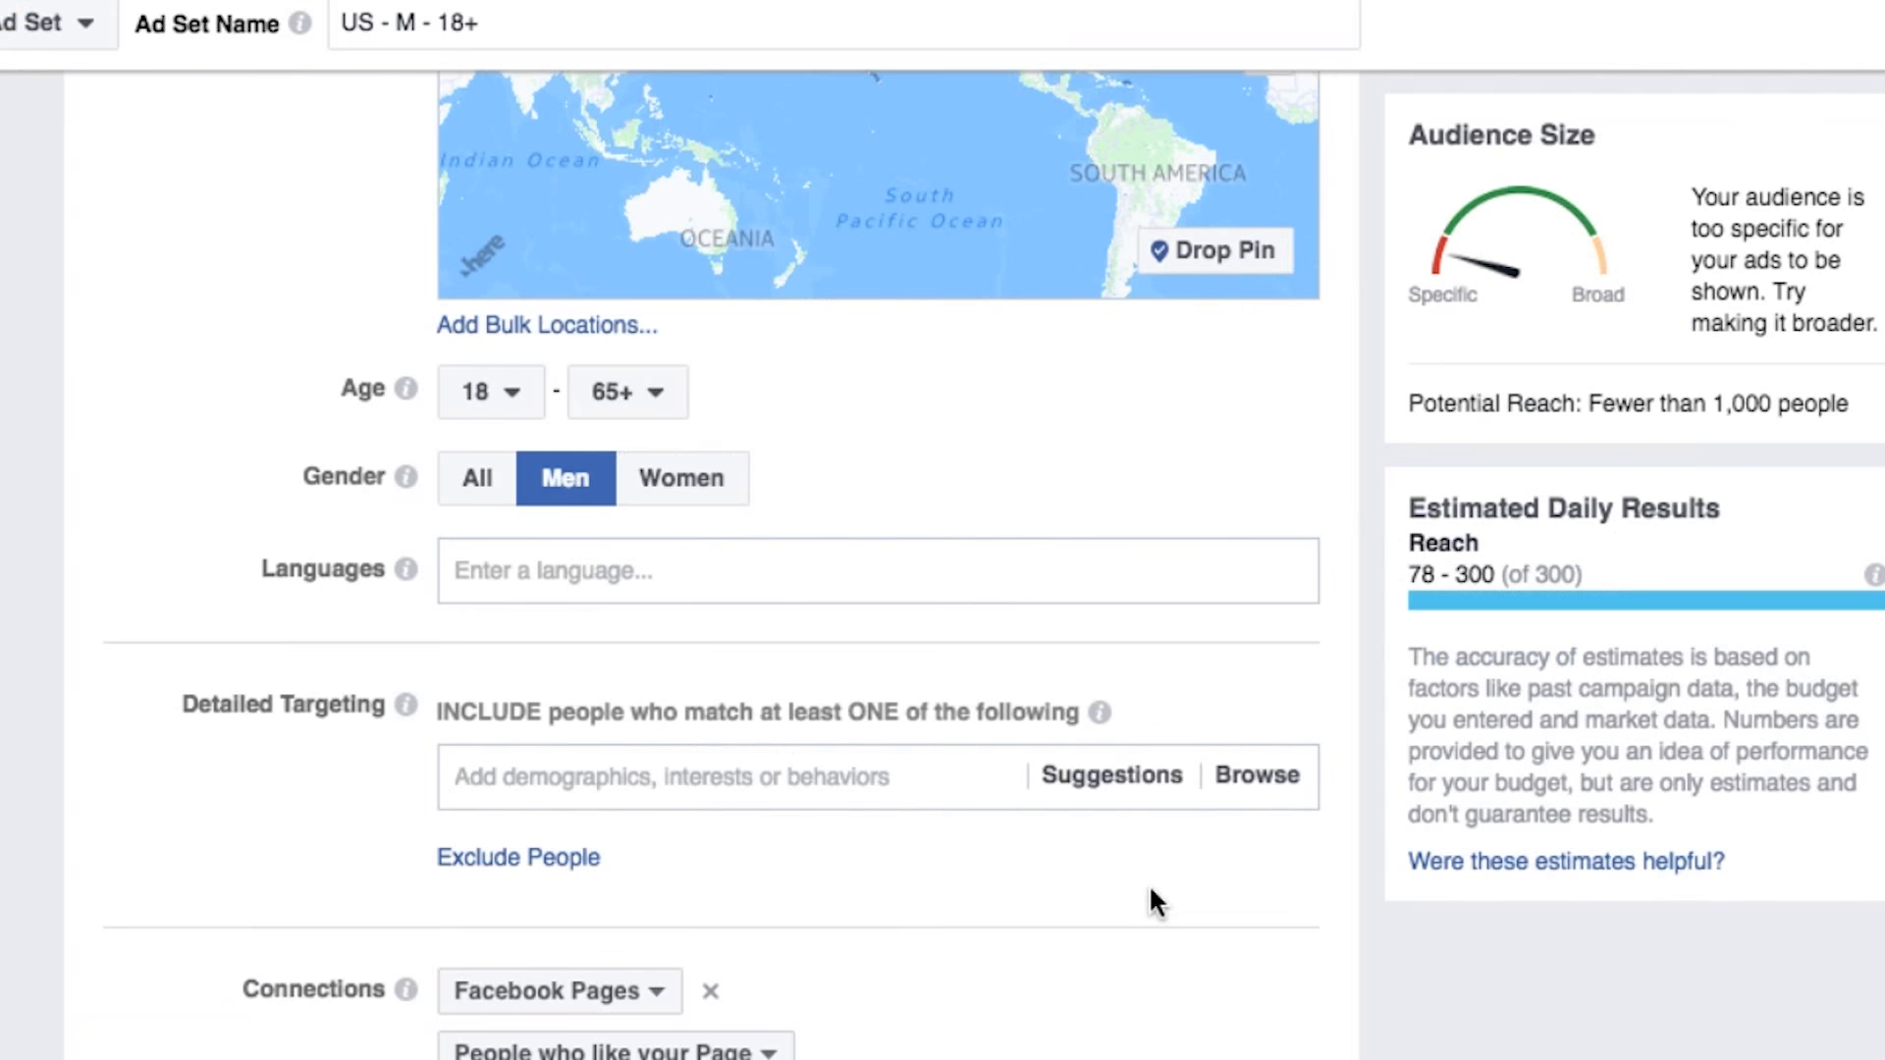
pyautogui.scroll(7, 1153, 898)
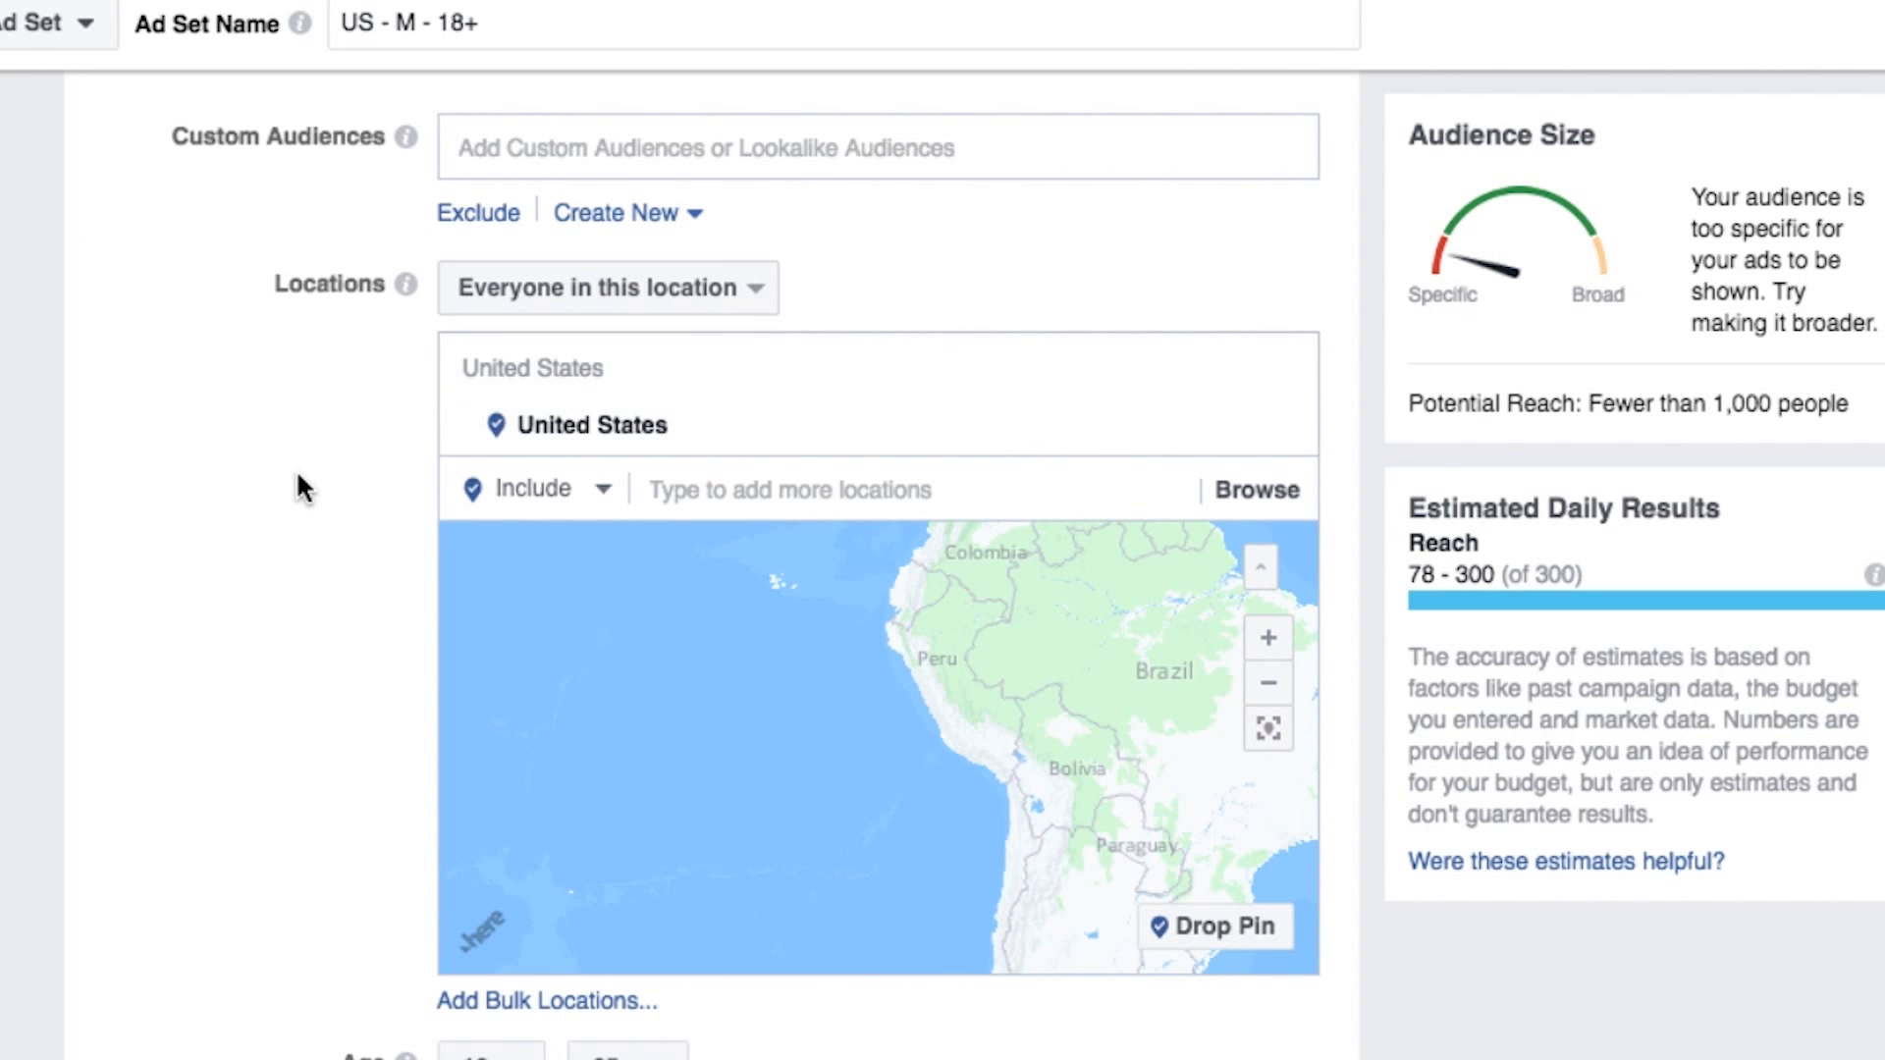
pyautogui.scroll(-3, 428, 426)
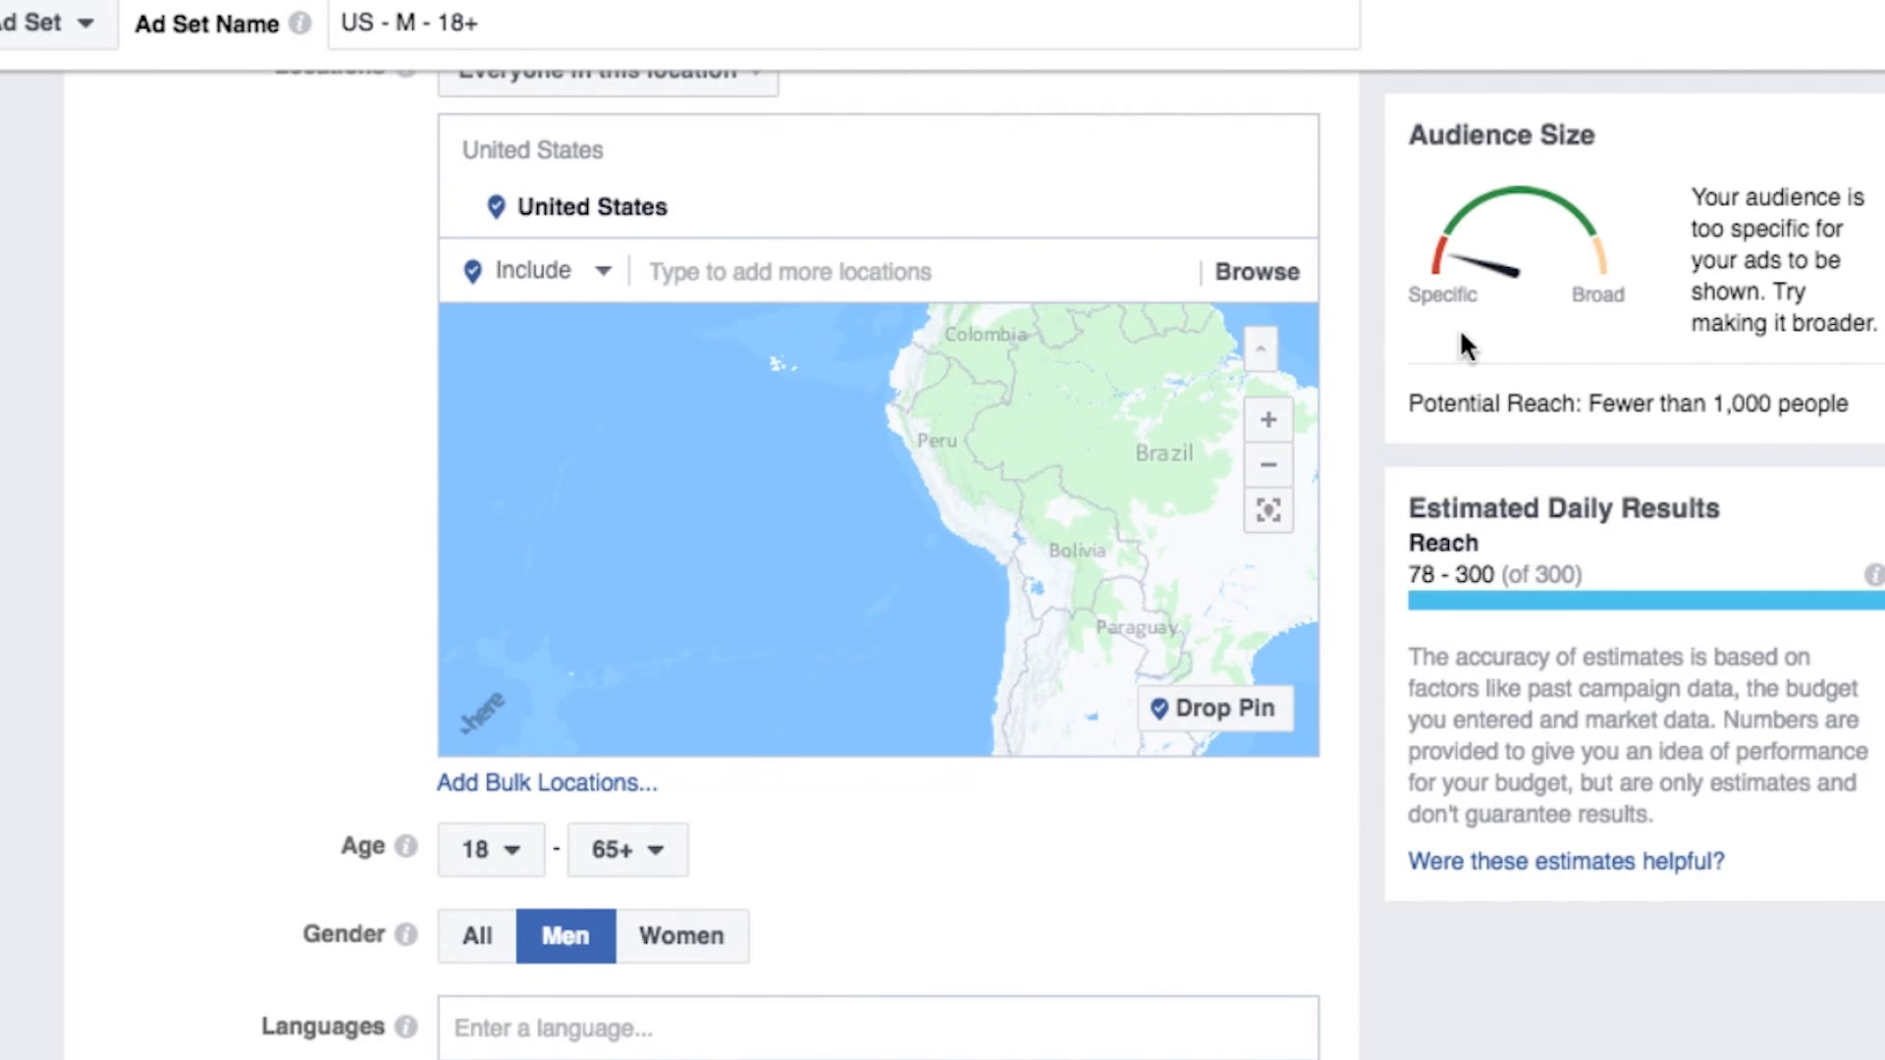